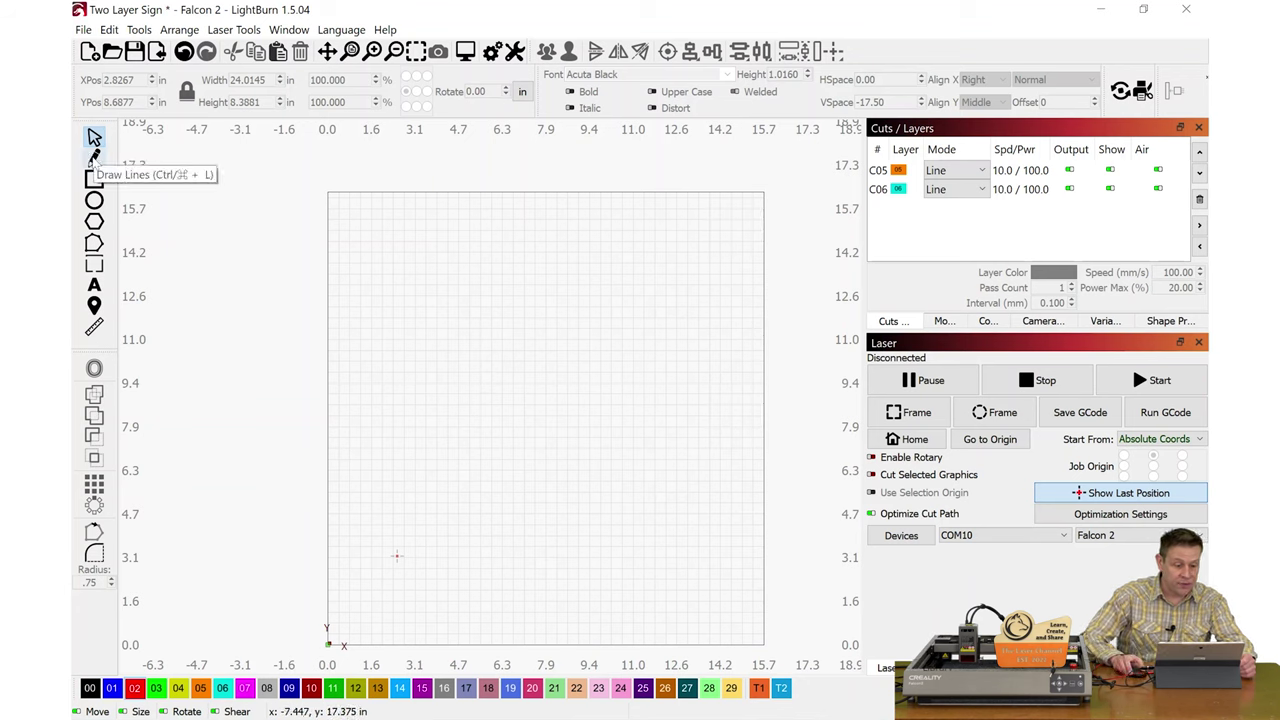
# Draw a closed four-cornered base outline with Draw Lines on red layer C02 (300.0/18.0).
pyautogui.click(95, 157)
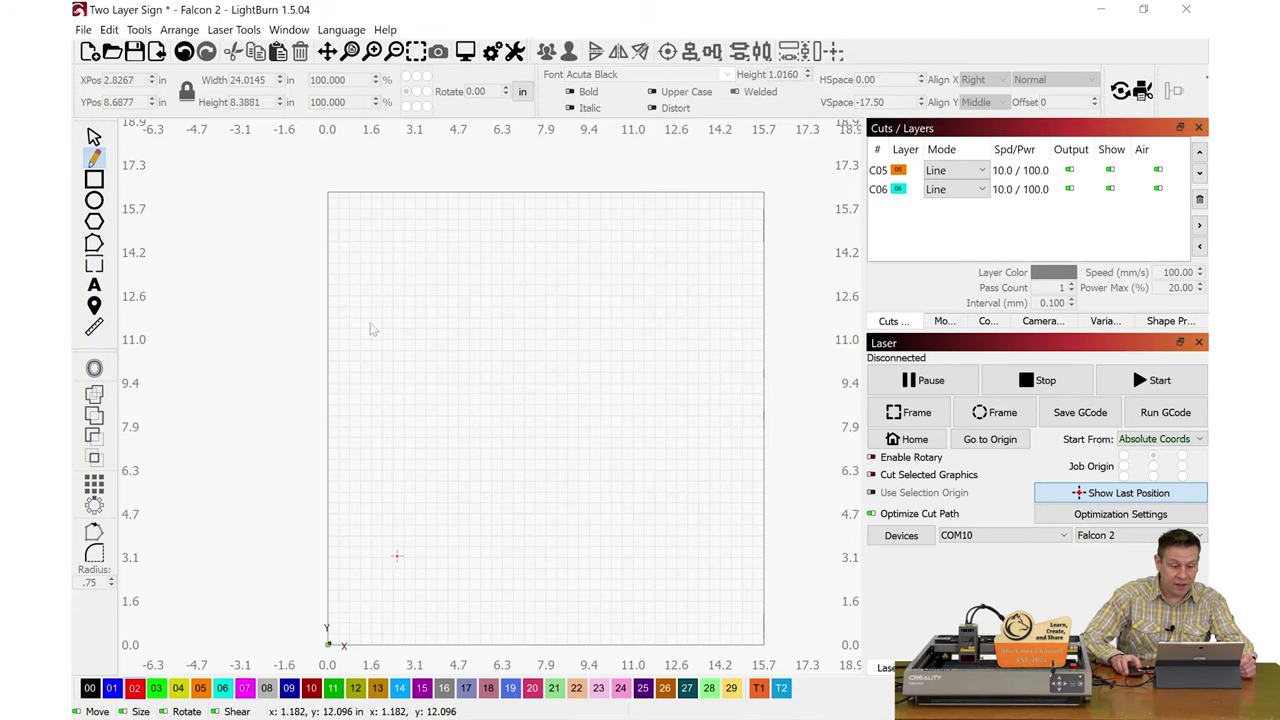
pyautogui.click(397, 402)
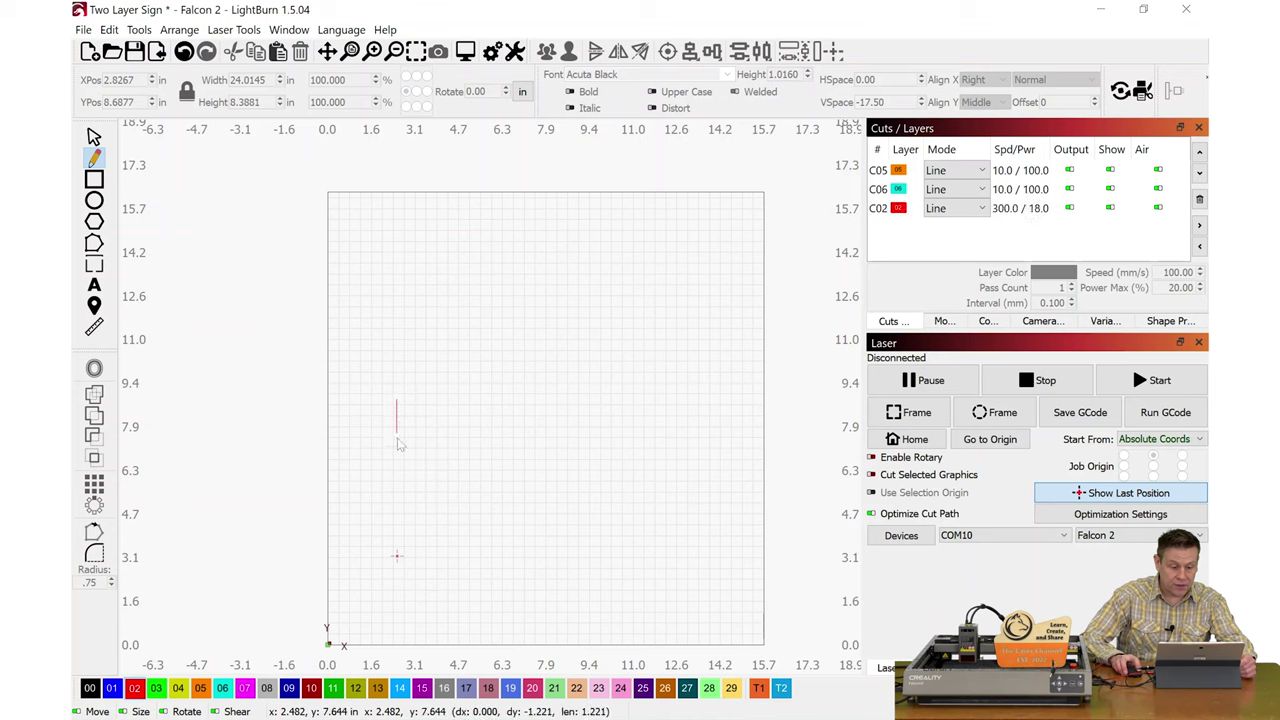
pyautogui.click(414, 528)
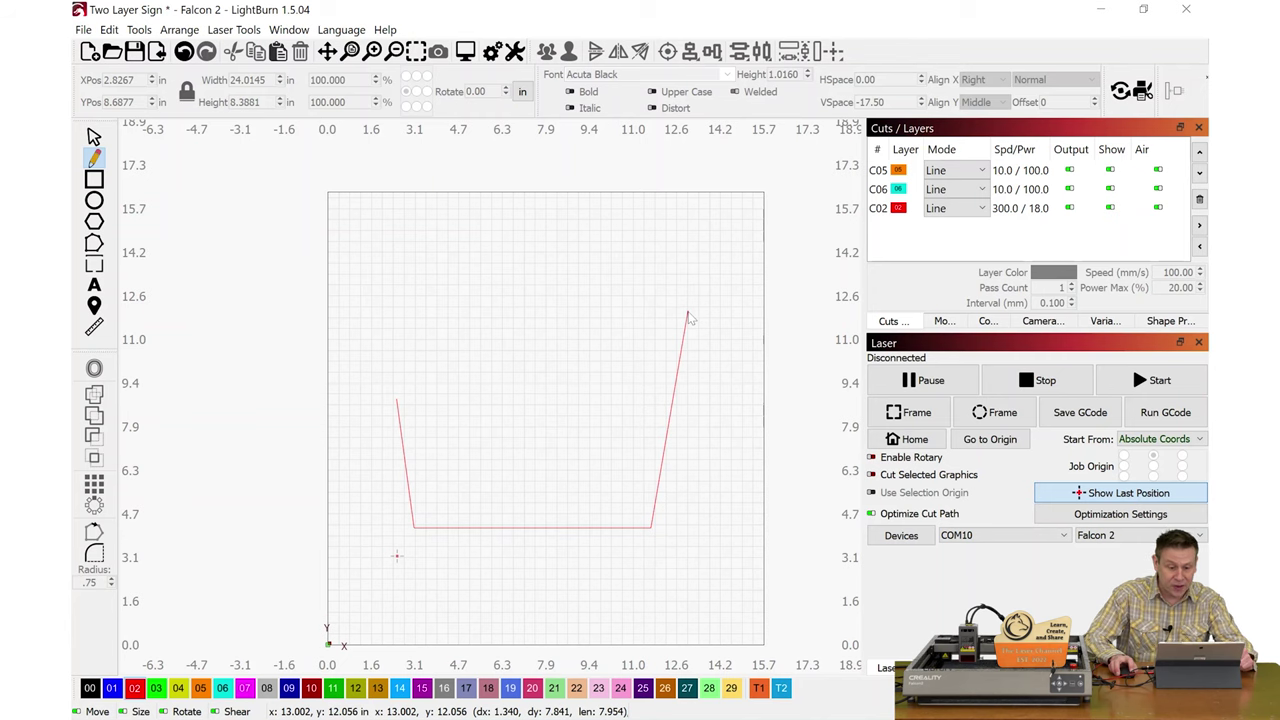
pyautogui.click(687, 313)
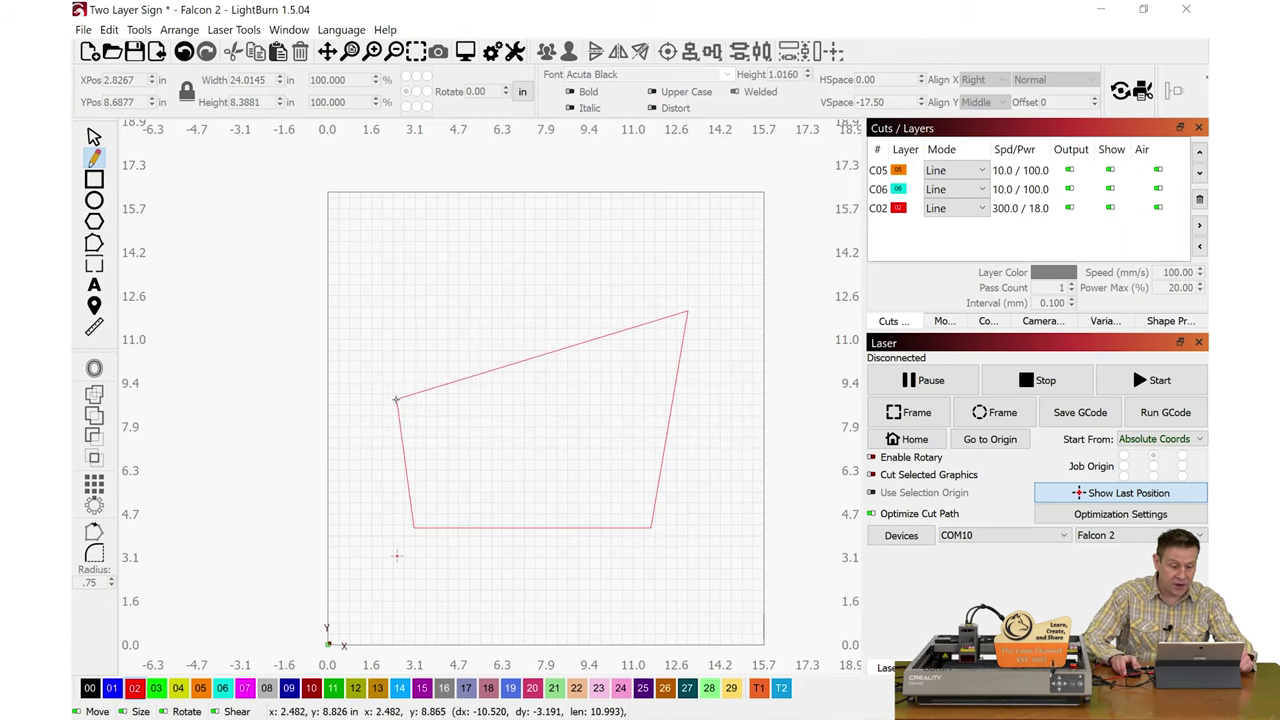
pyautogui.scroll(6, 396, 399)
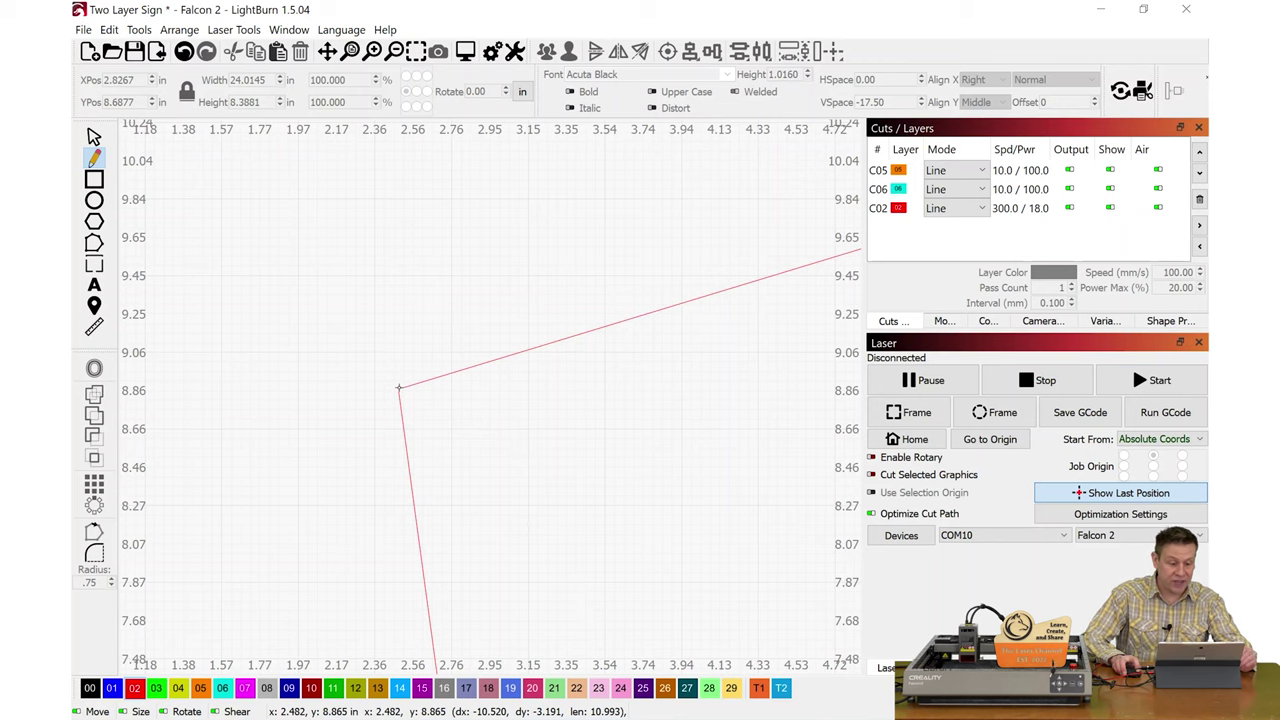
pyautogui.click(399, 387)
pyautogui.scroll(-5, 450, 432)
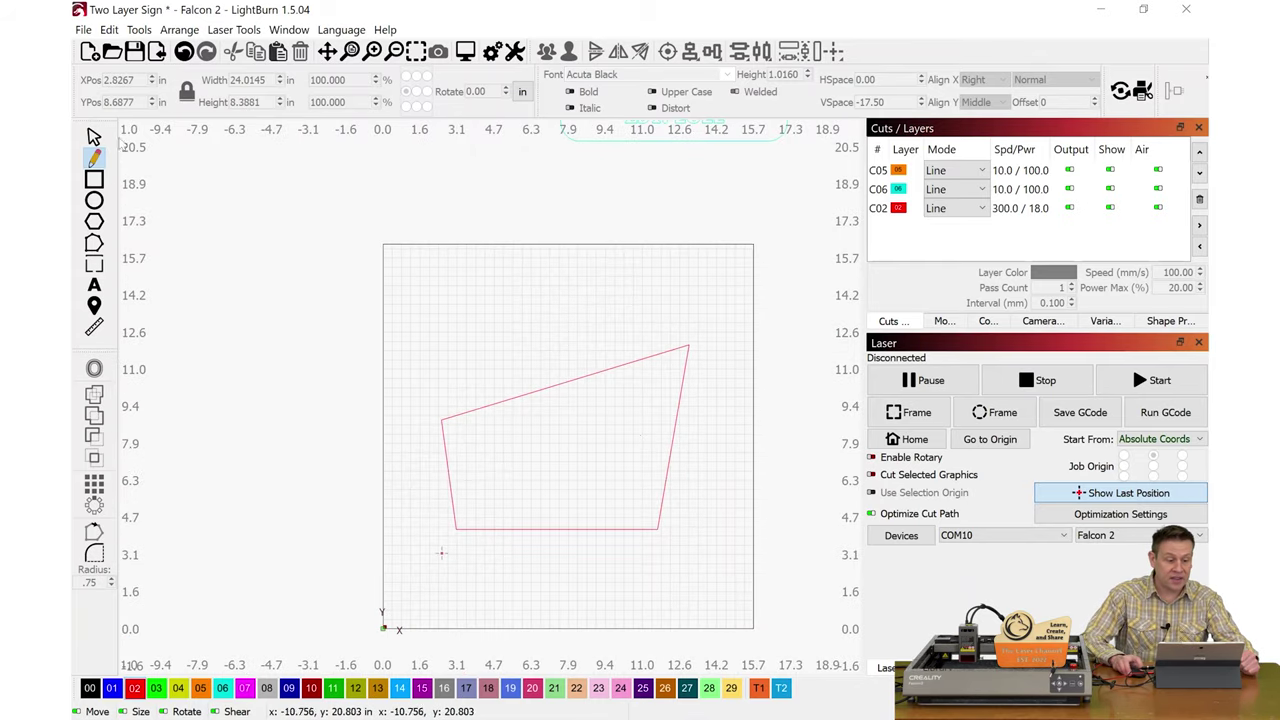
pyautogui.press('Escape')
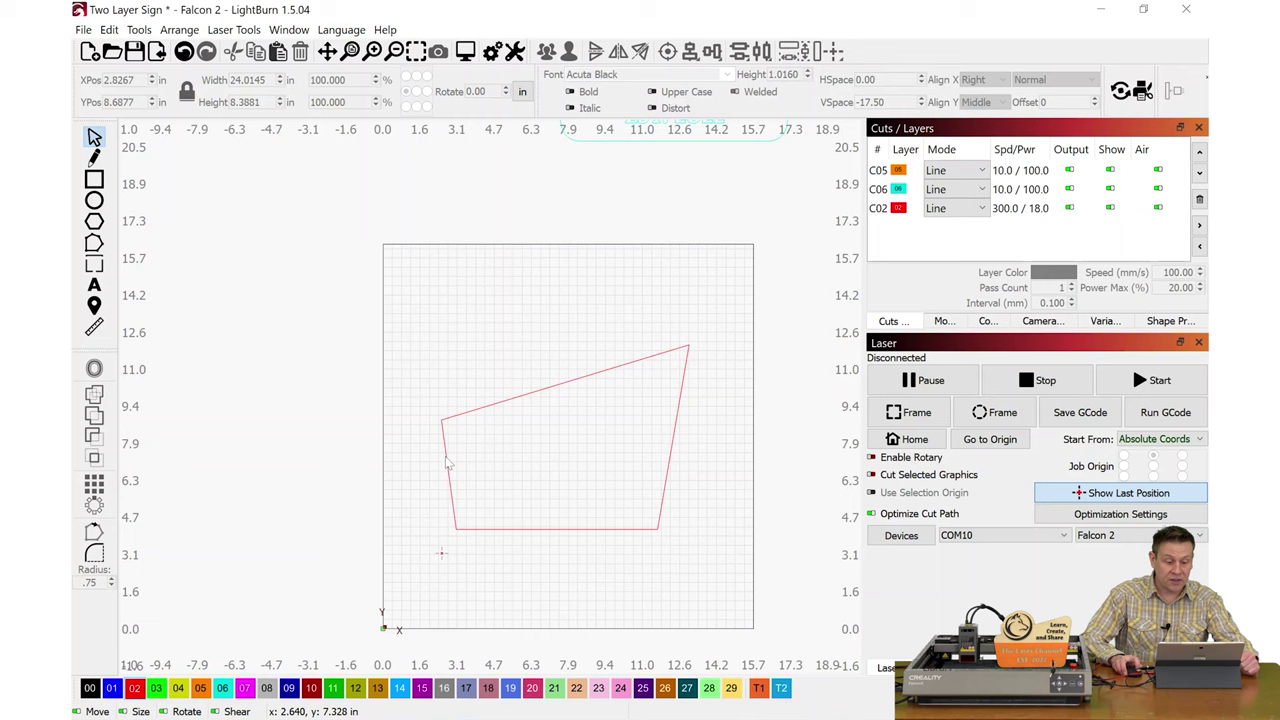
# Fillet the base outline's corners at radius 0.75, giving a 10.2469 × 7.5203 in shape.
pyautogui.click(446, 456)
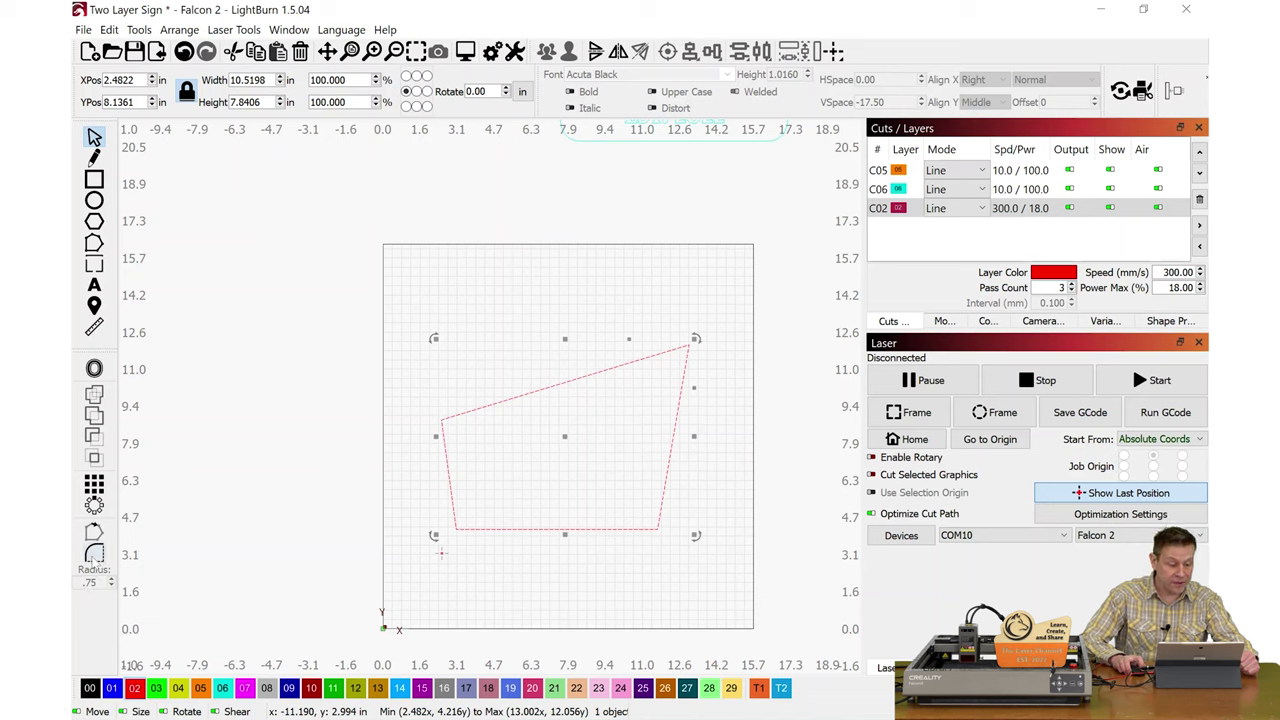
pyautogui.click(94, 553)
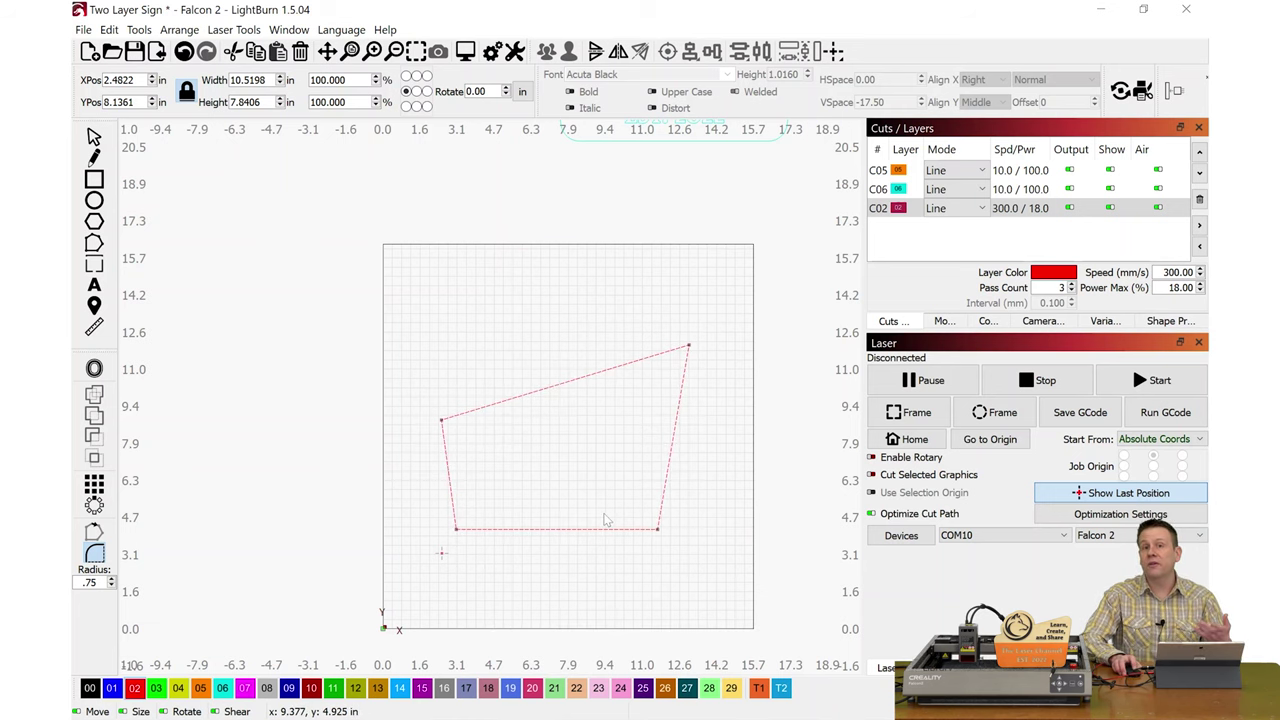
pyautogui.scroll(5, 445, 427)
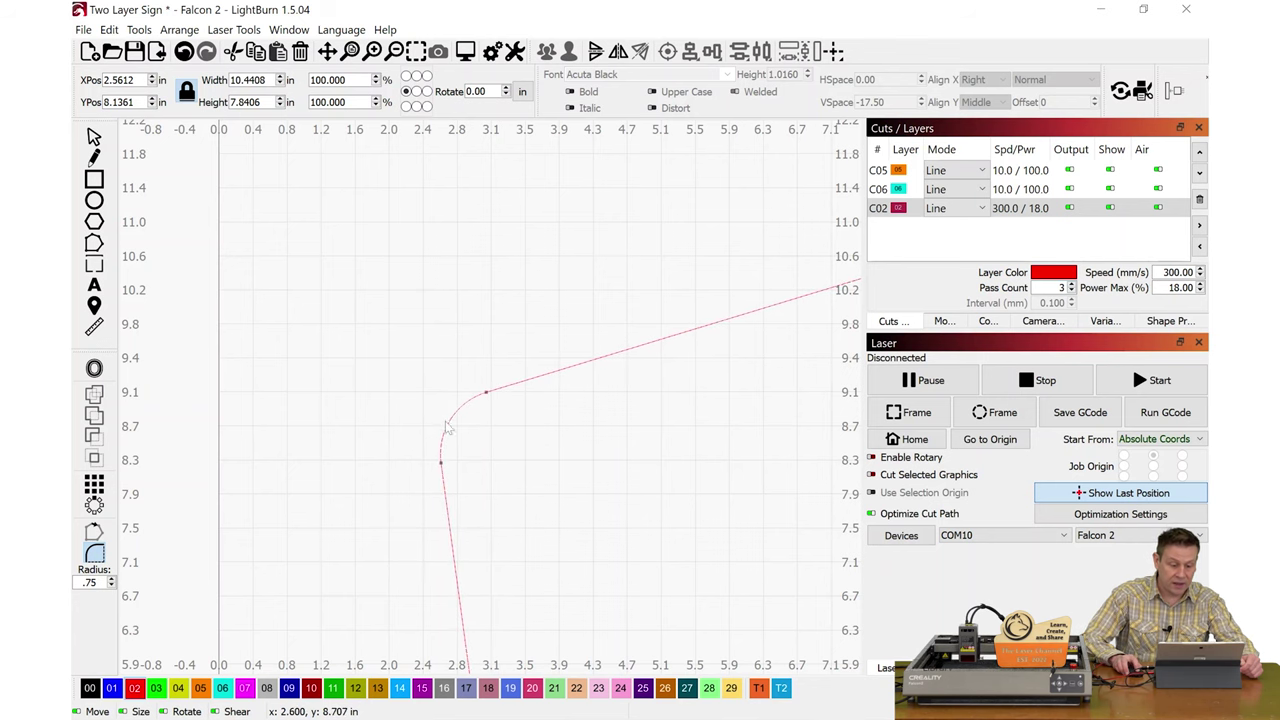
pyautogui.scroll(-5, 445, 425)
pyautogui.scroll(5, 447, 530)
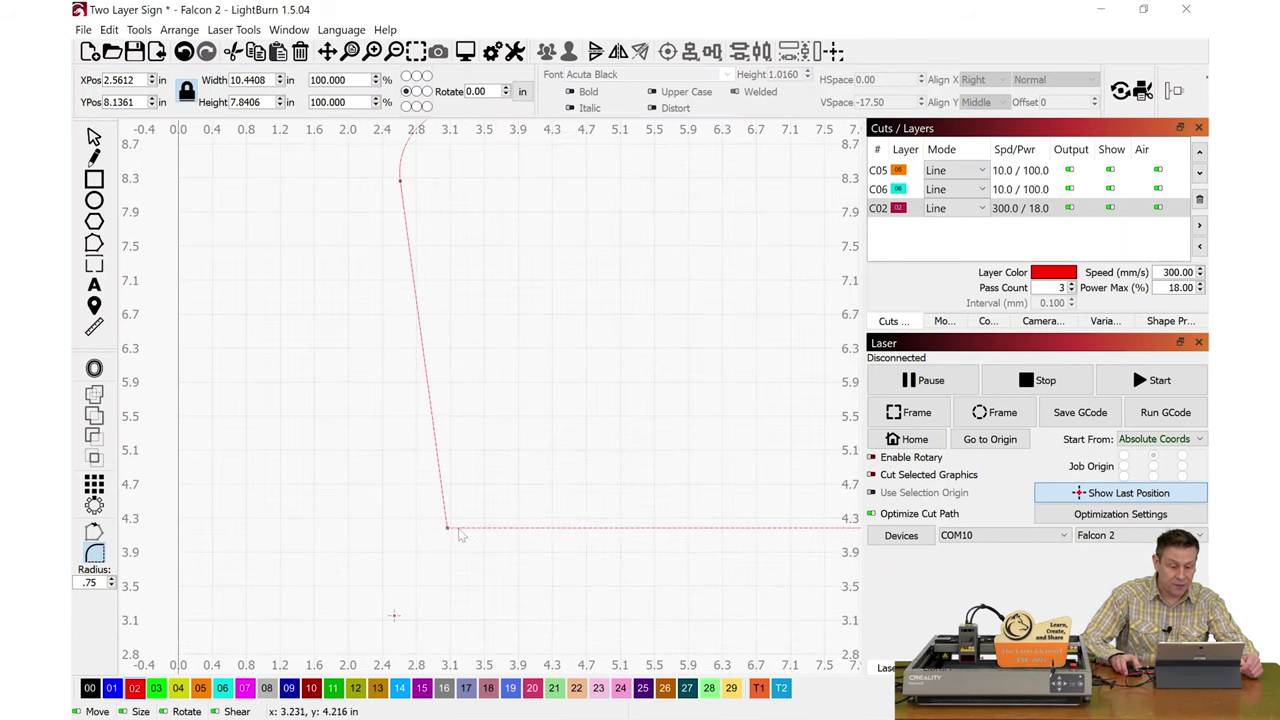
pyautogui.click(448, 527)
pyautogui.scroll(-5, 540, 514)
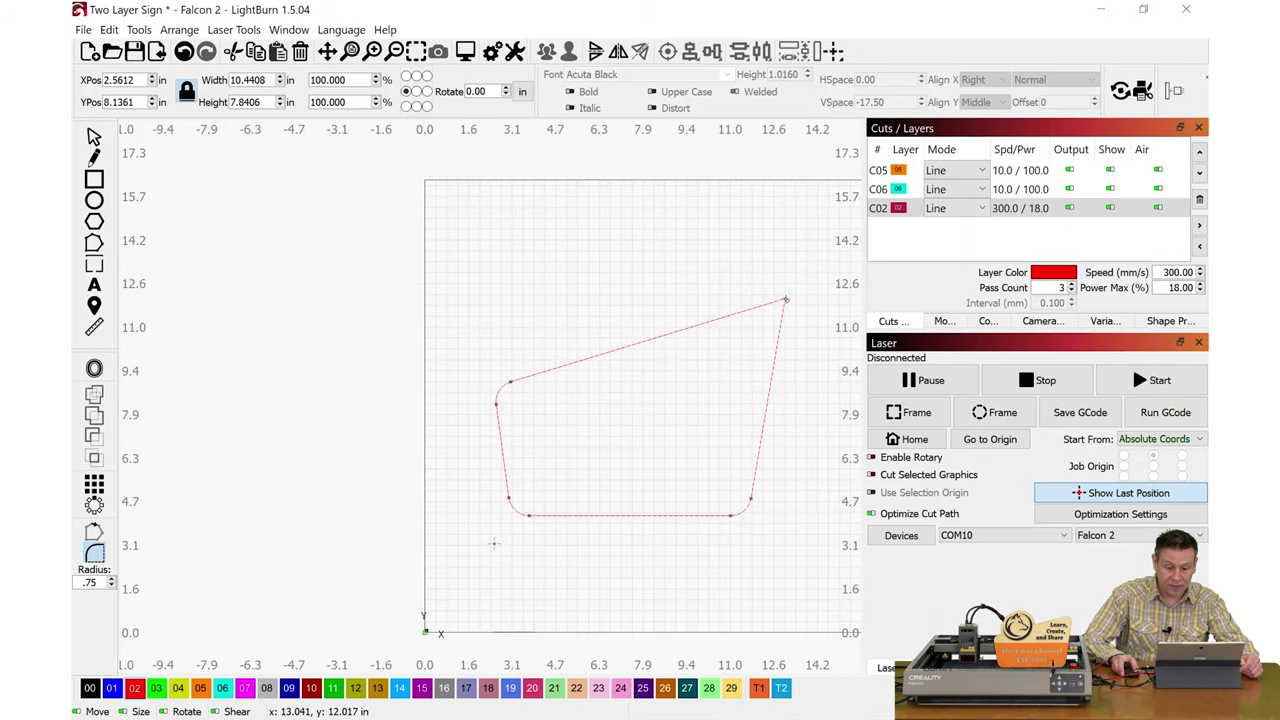
pyautogui.press('Escape')
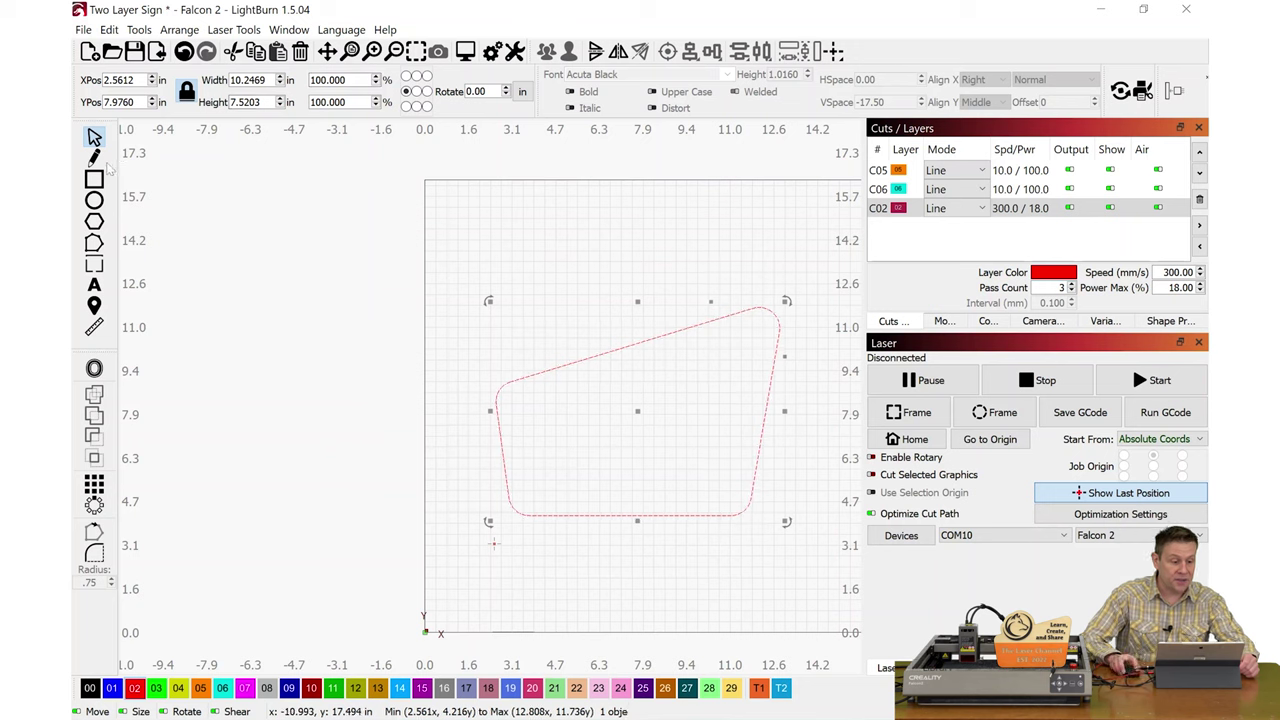
# Draw a horizontal line from the outline's right edge across to its left edge.
pyautogui.click(94, 157)
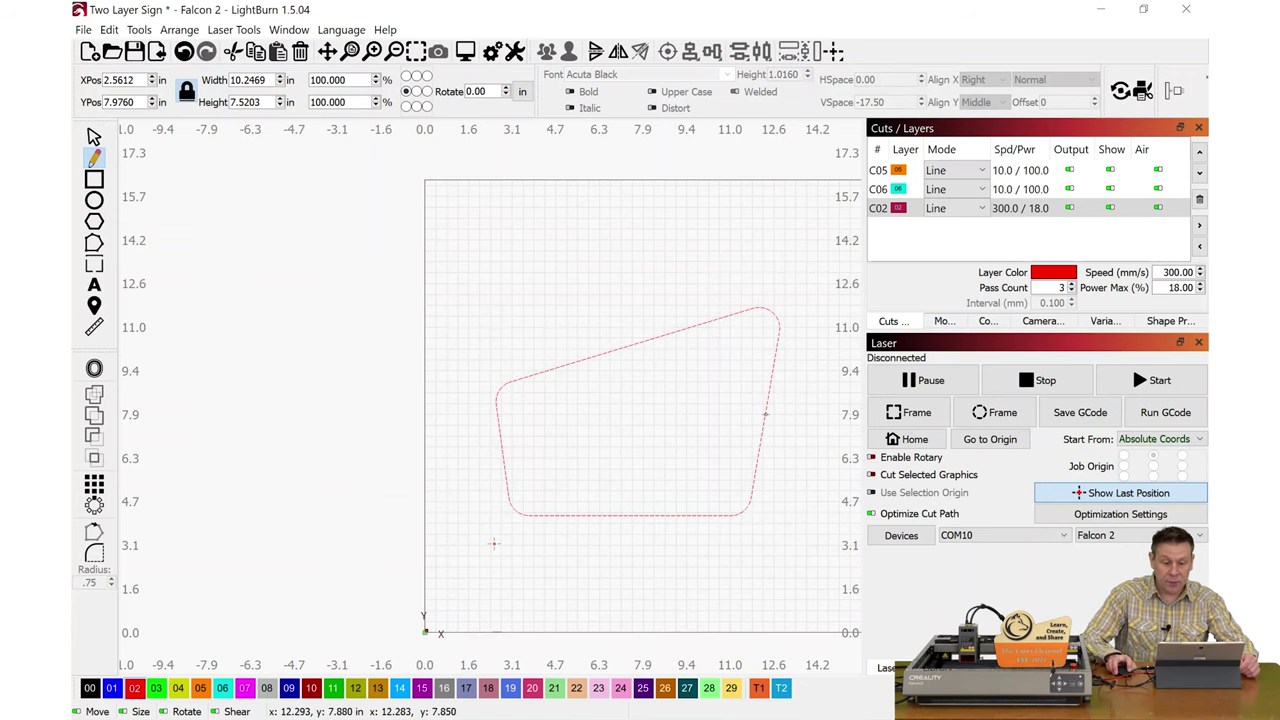
pyautogui.scroll(3, 765, 413)
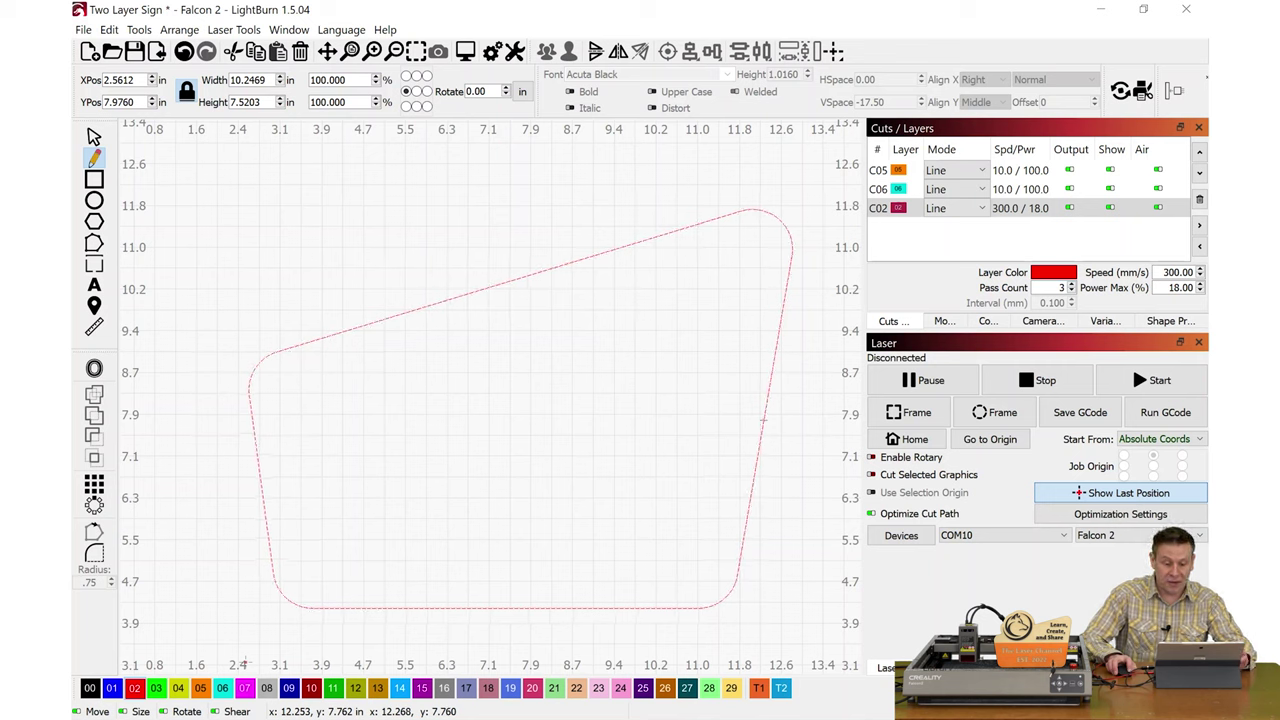
pyautogui.click(763, 420)
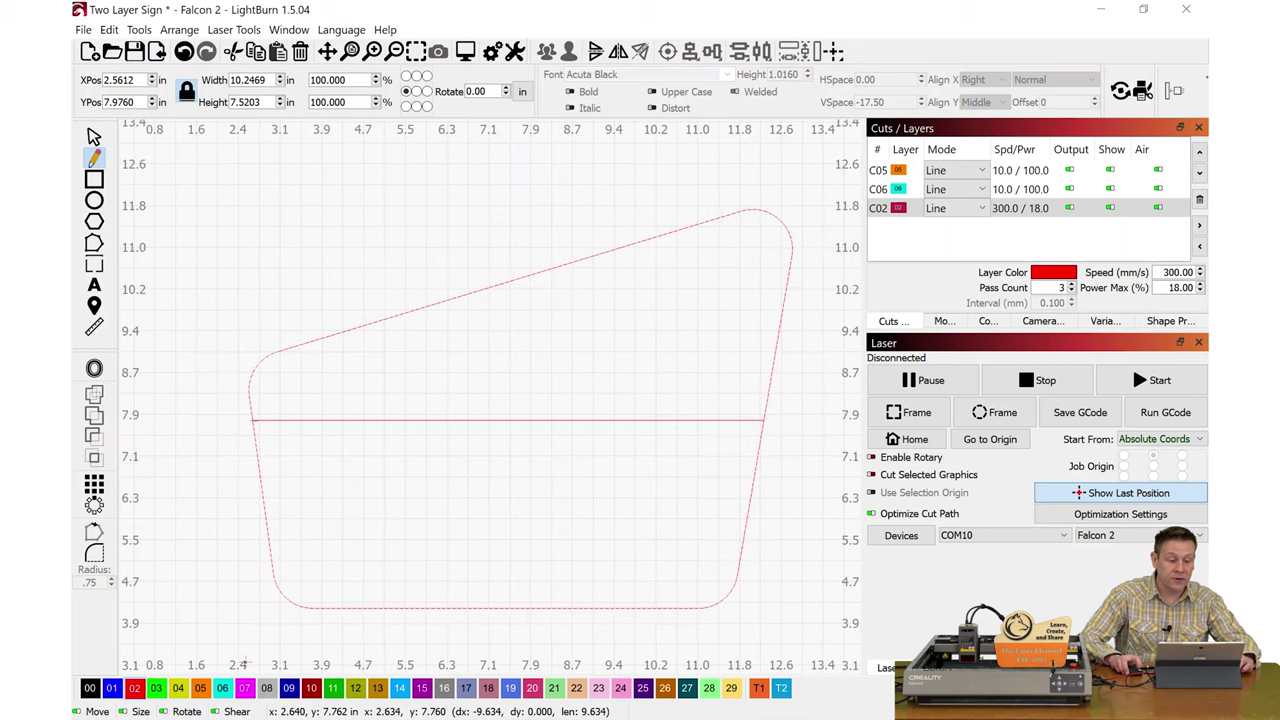
pyautogui.click(252, 420)
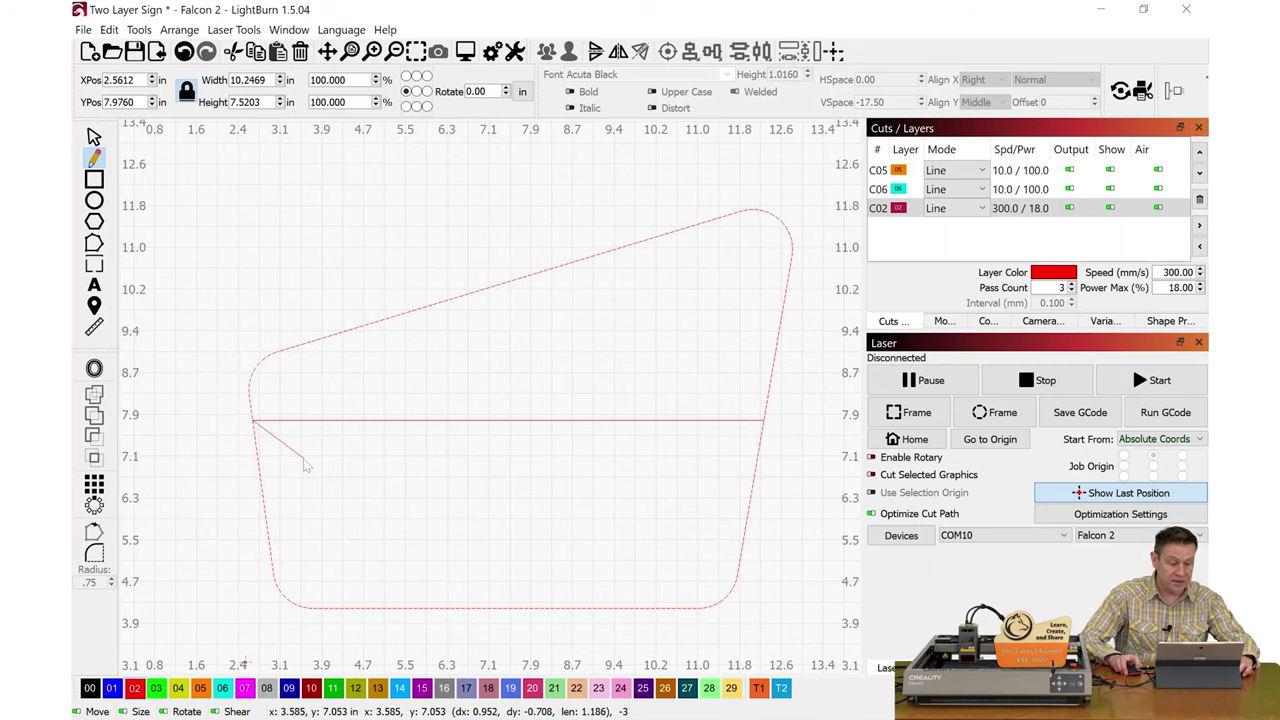
pyautogui.press('Escape')
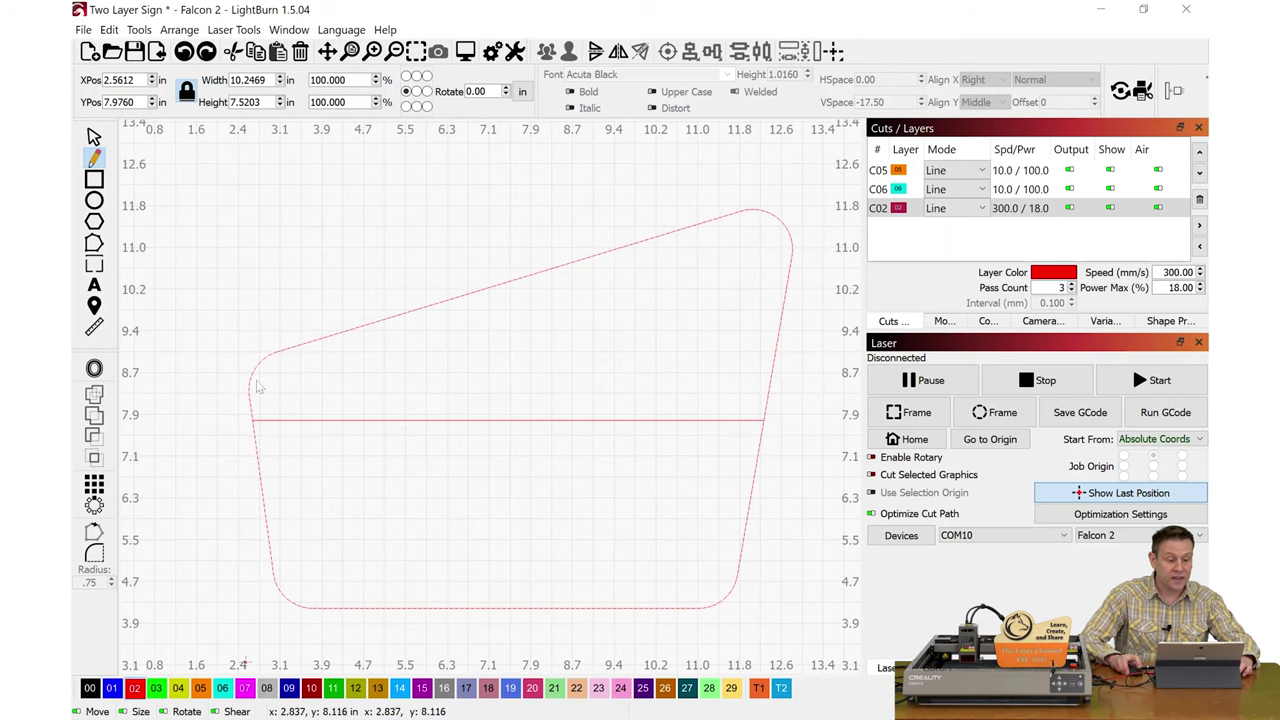
pyautogui.press('Escape')
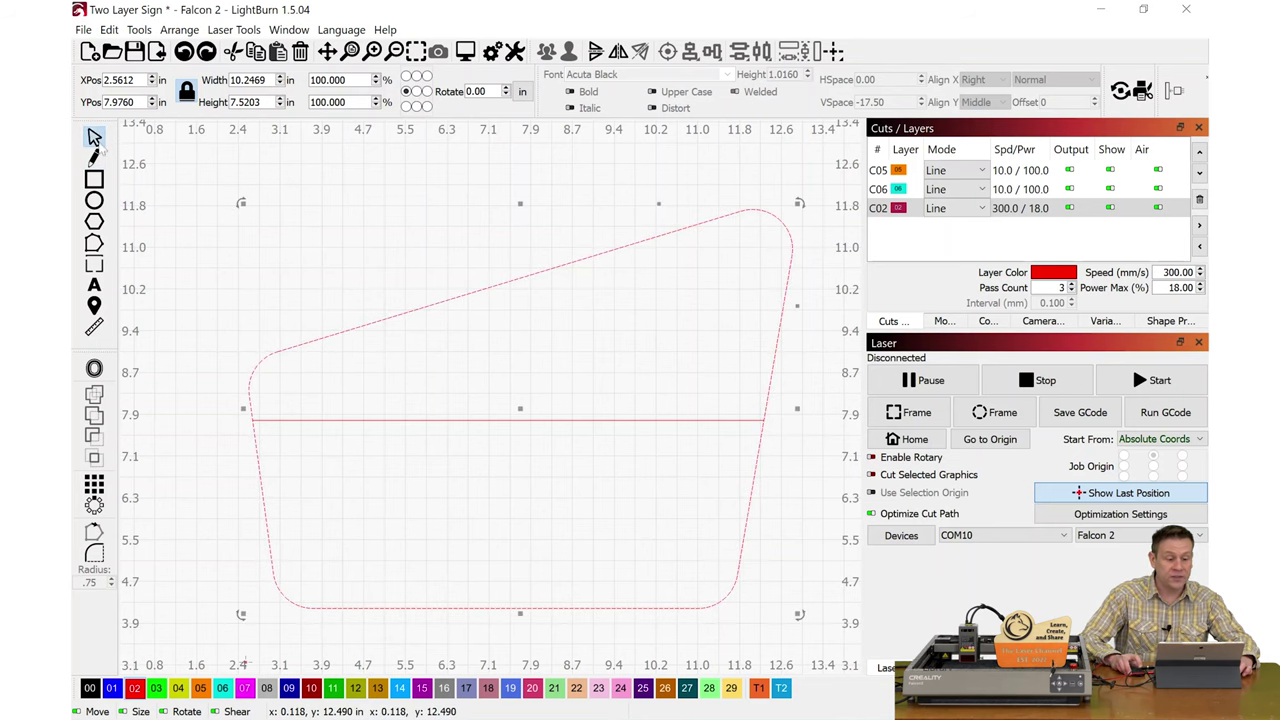
pyautogui.scroll(-3, 443, 363)
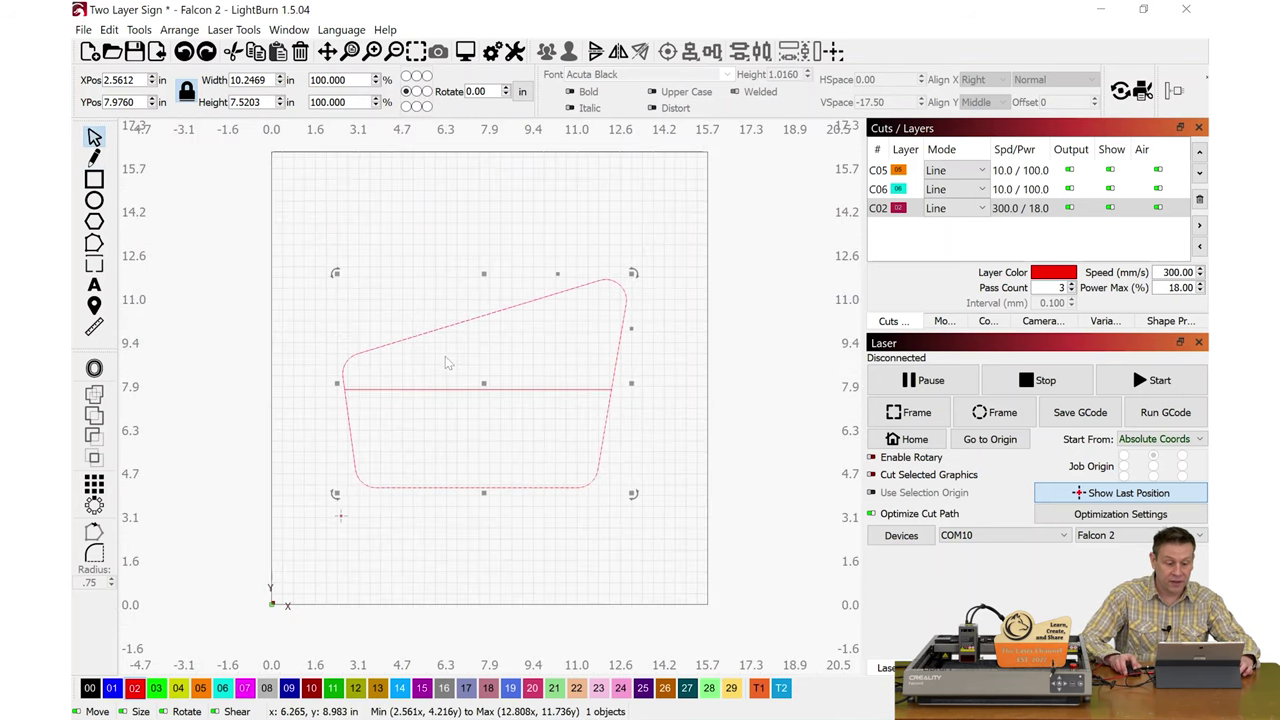
# Move the wolf logo toward the sign's upper-left and assign it to red layer 02.
pyautogui.click(430, 277)
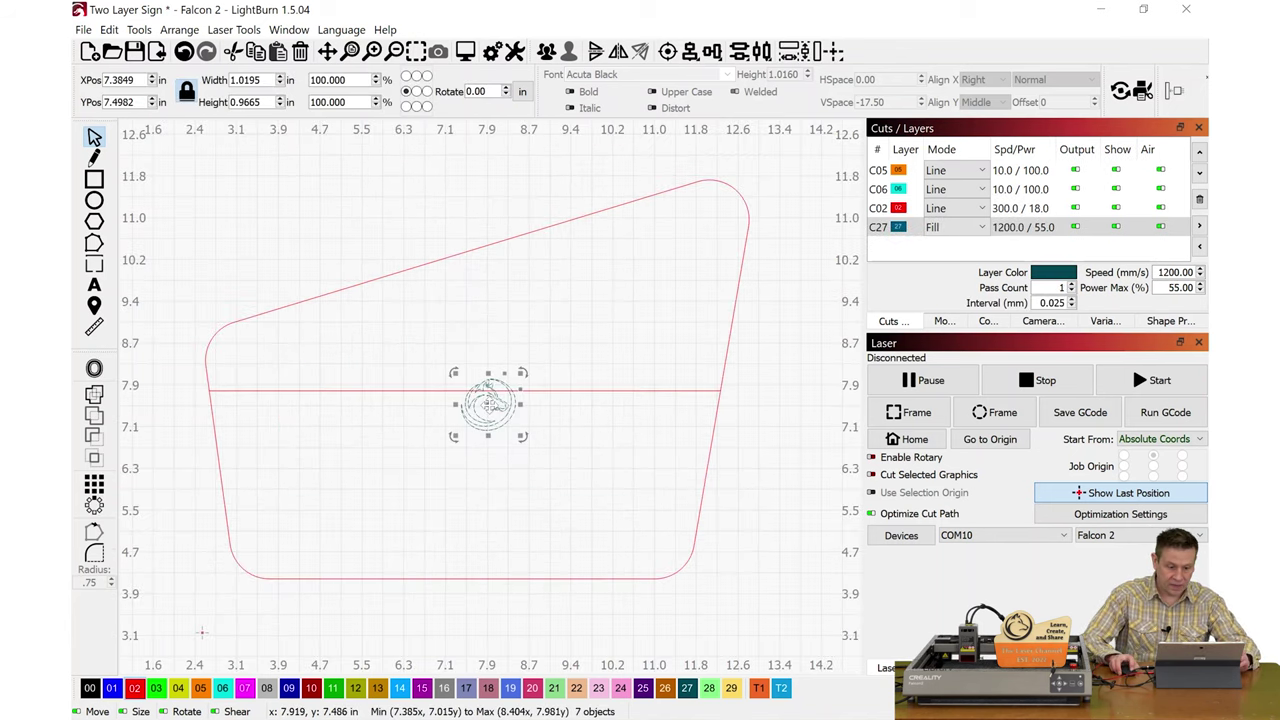
pyautogui.moveTo(488, 404); pyautogui.dragTo(312, 224)
pyautogui.scroll(3, 308, 228)
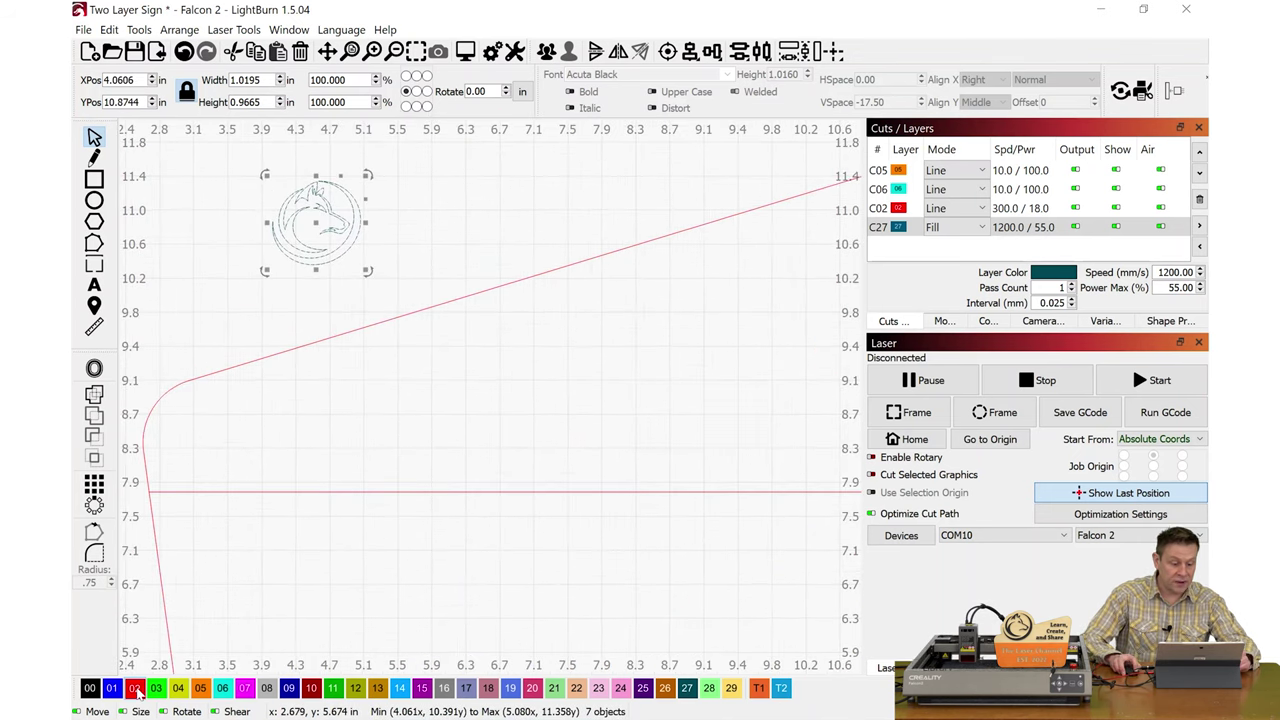
pyautogui.click(136, 690)
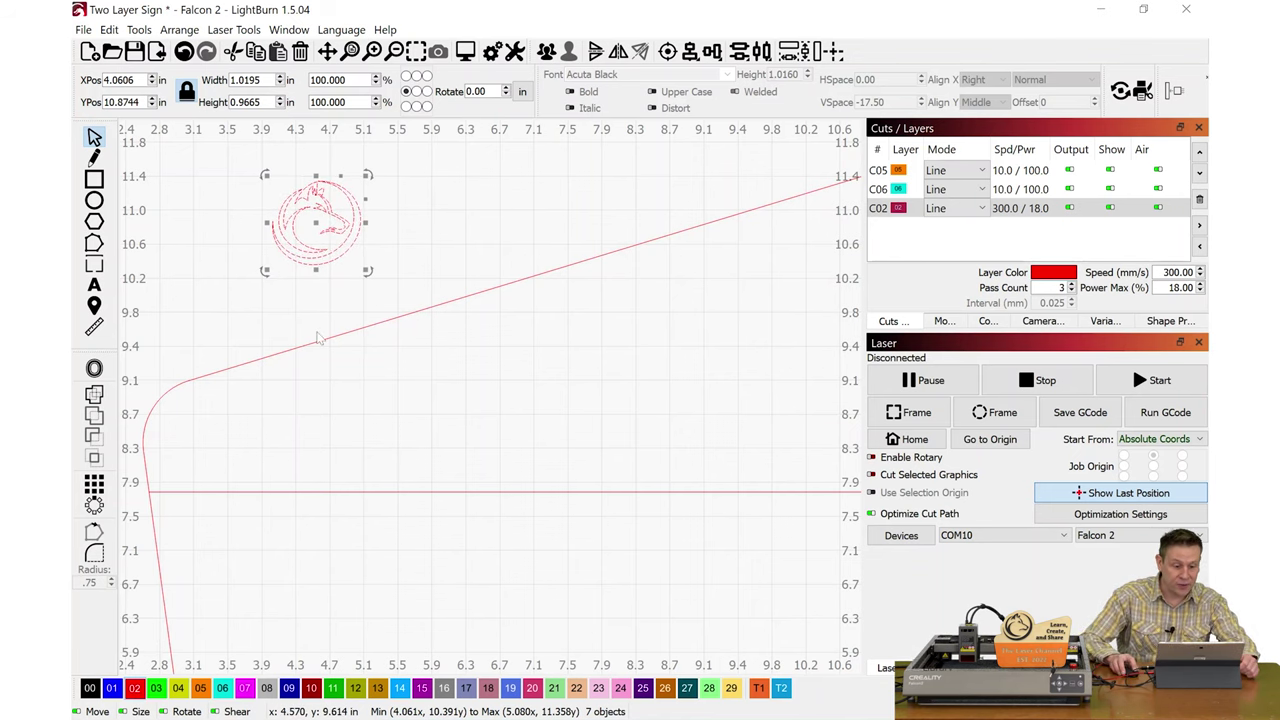
# Scale the wolf logo to 4.0211 × 3.8106 in and place it over the outline's top edge.
pyautogui.scroll(-4, 382, 378)
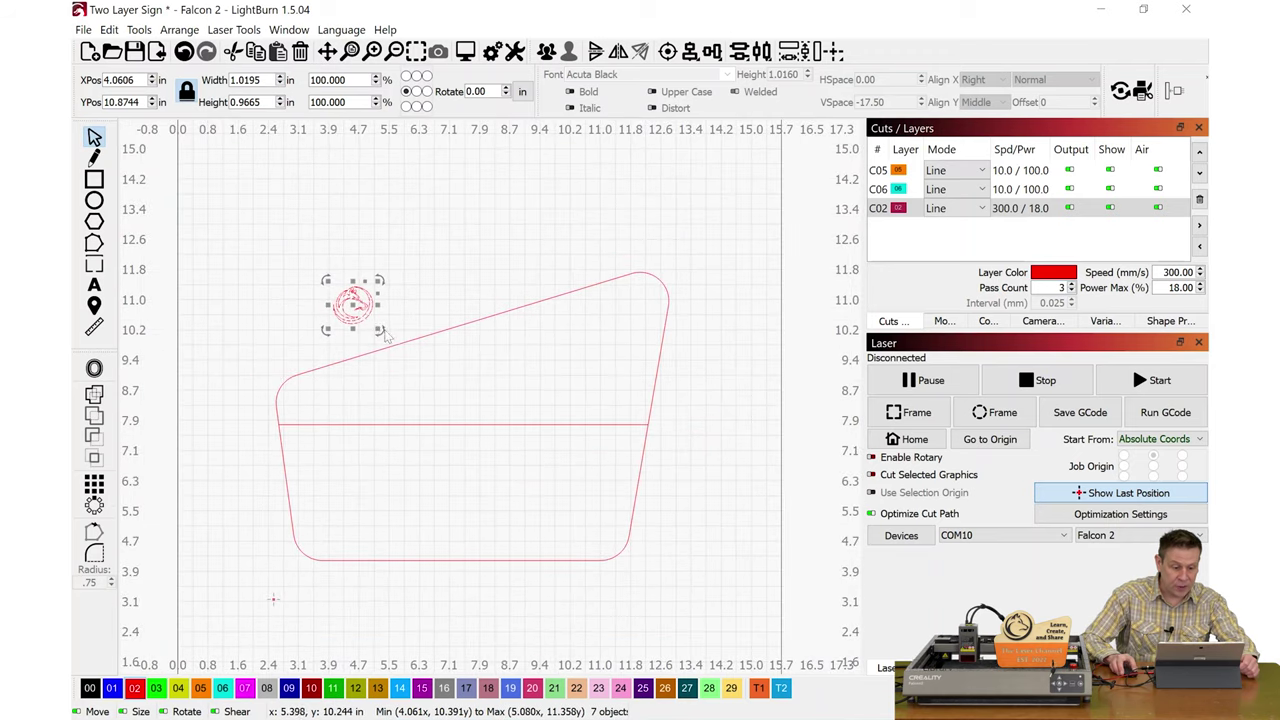
pyautogui.moveTo(379, 329); pyautogui.dragTo(385, 341)
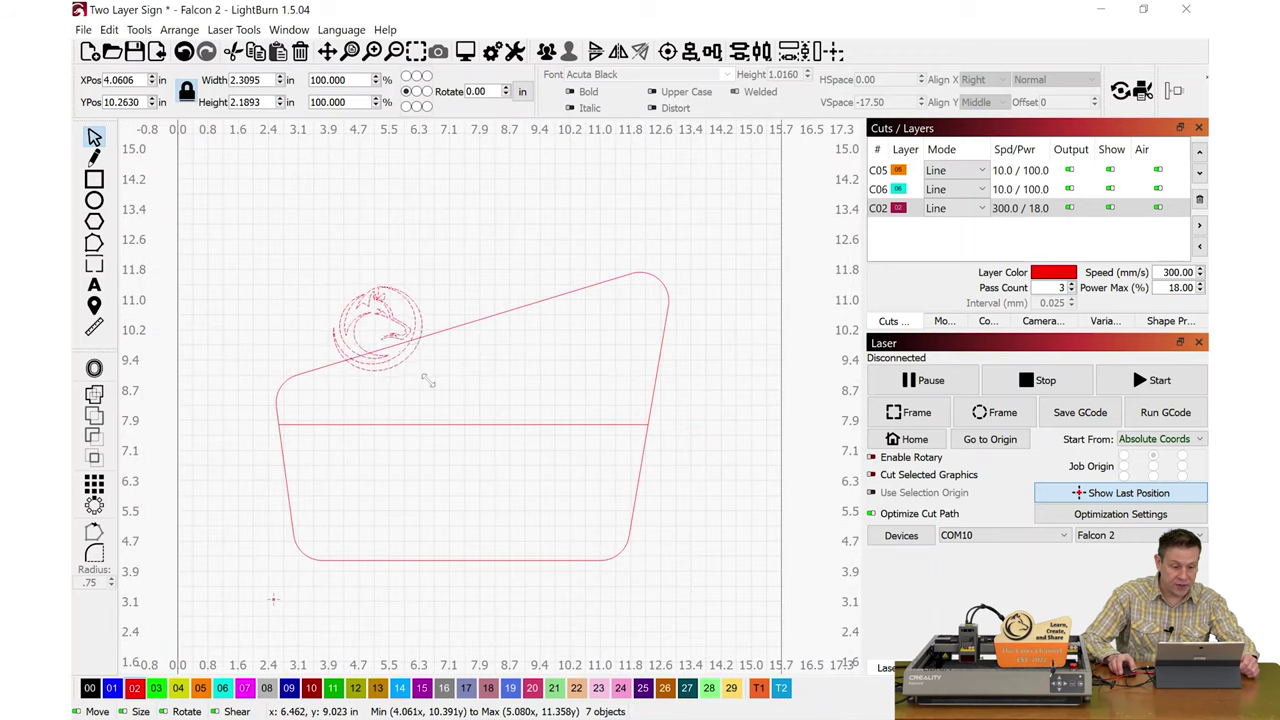
pyautogui.moveTo(428, 380); pyautogui.dragTo(491, 441)
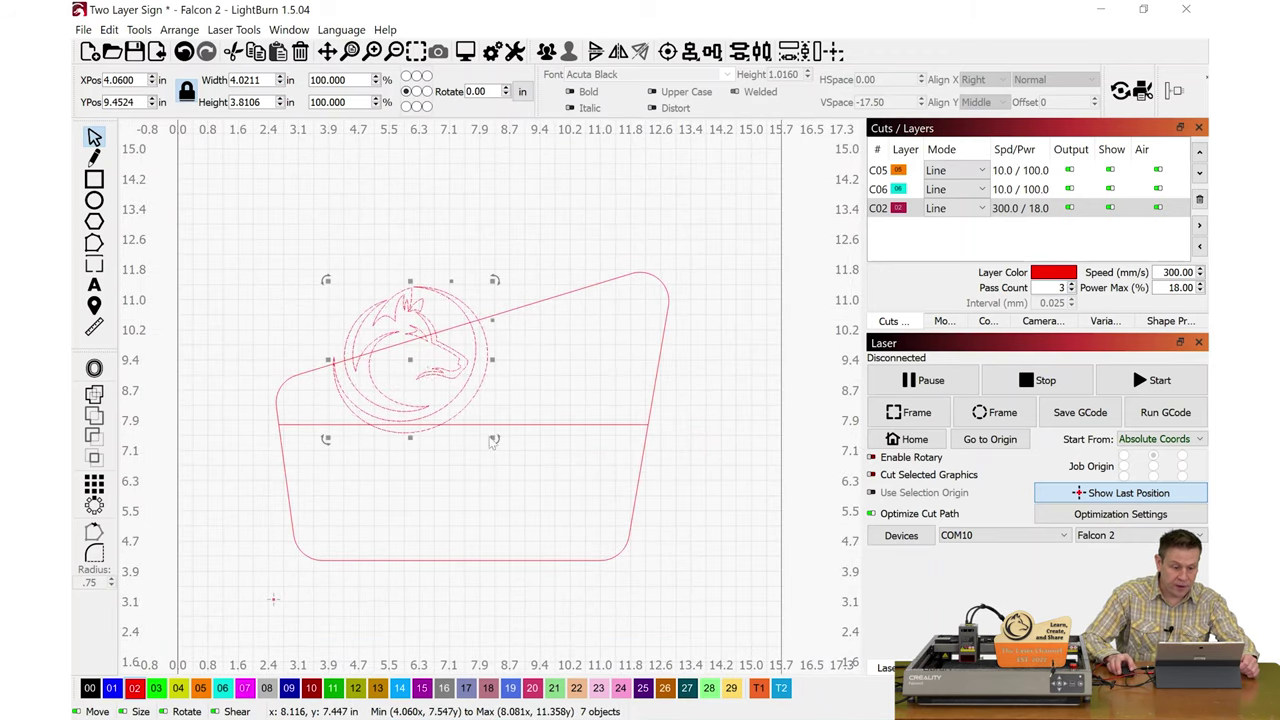
pyautogui.moveTo(412, 360); pyautogui.dragTo(407, 345)
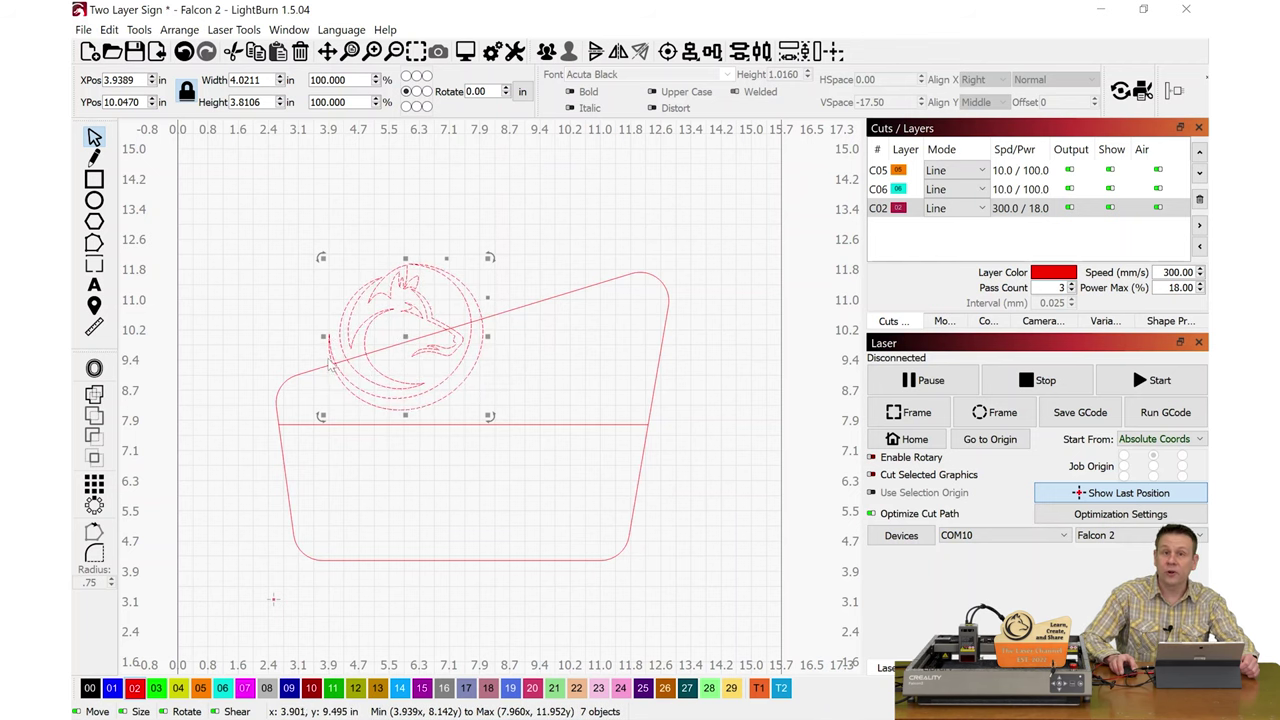
pyautogui.click(94, 370)
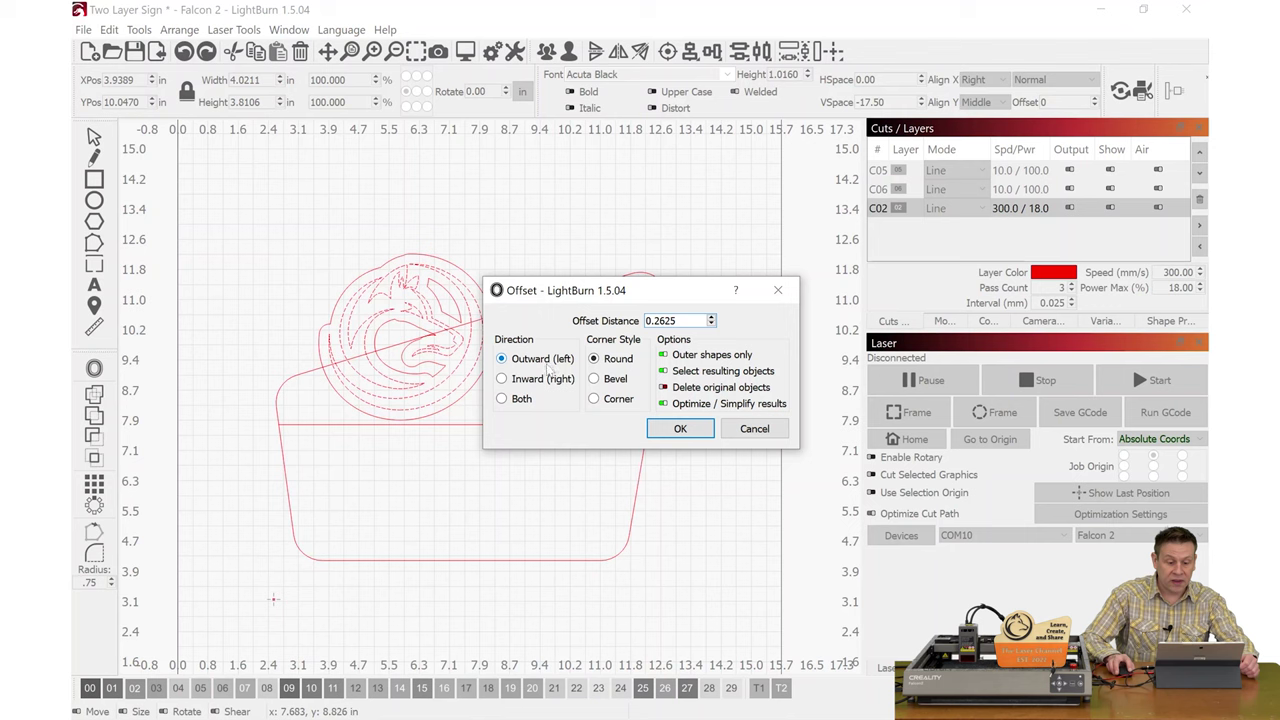
pyautogui.click(663, 387)
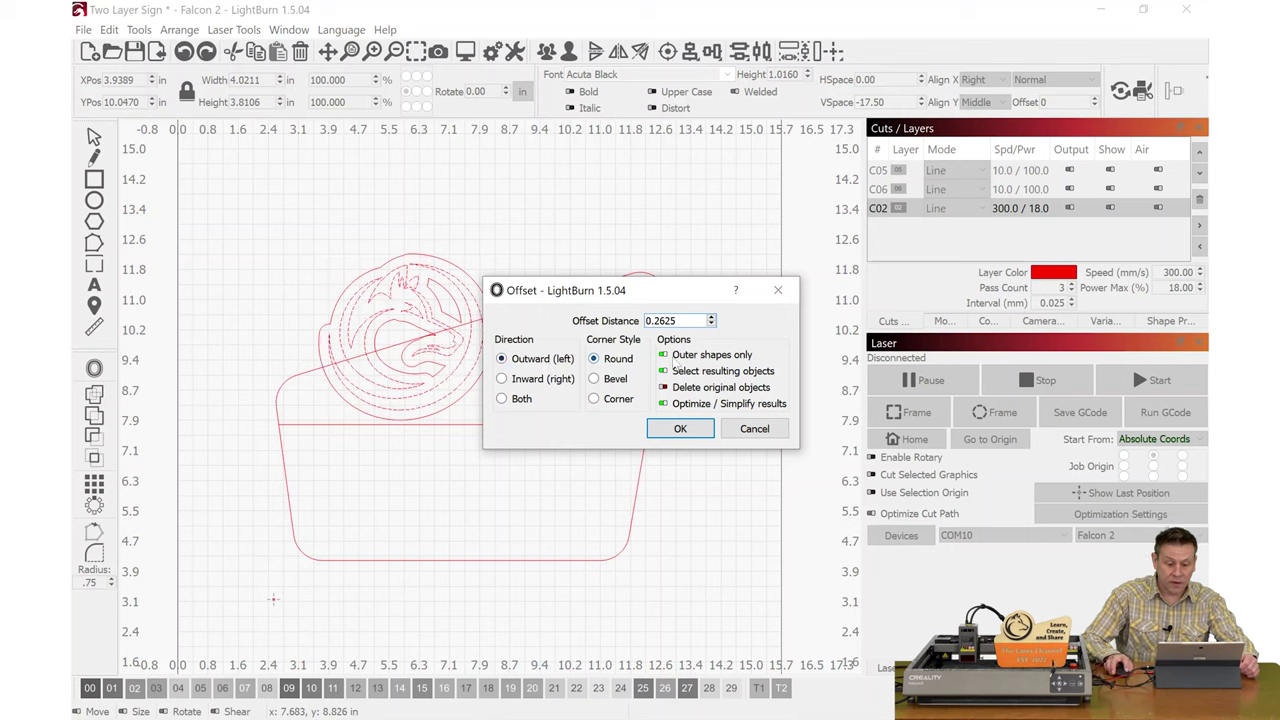
pyautogui.click(699, 385)
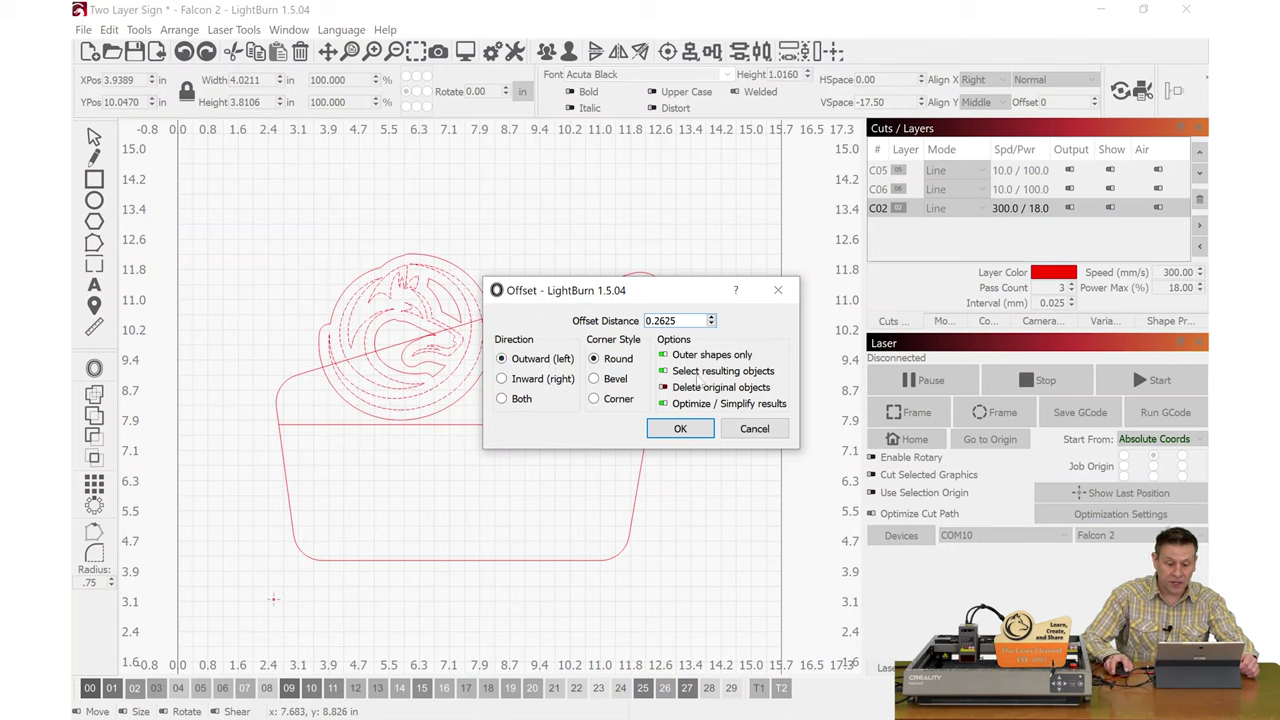
pyautogui.click(680, 428)
pyautogui.scroll(2, 495, 372)
pyautogui.click(562, 218)
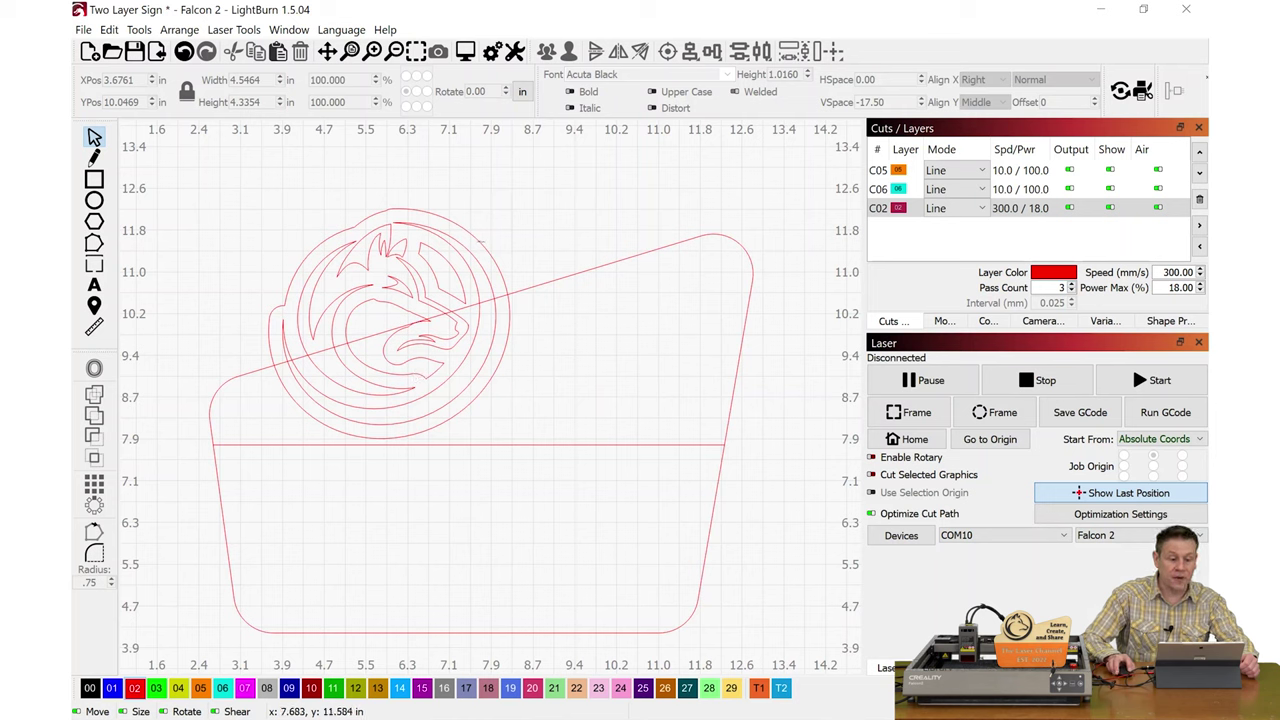
# Ungroup the wolf-head emblem with Ctrl+U and delete its stray inner curve.
pyautogui.click(481, 241)
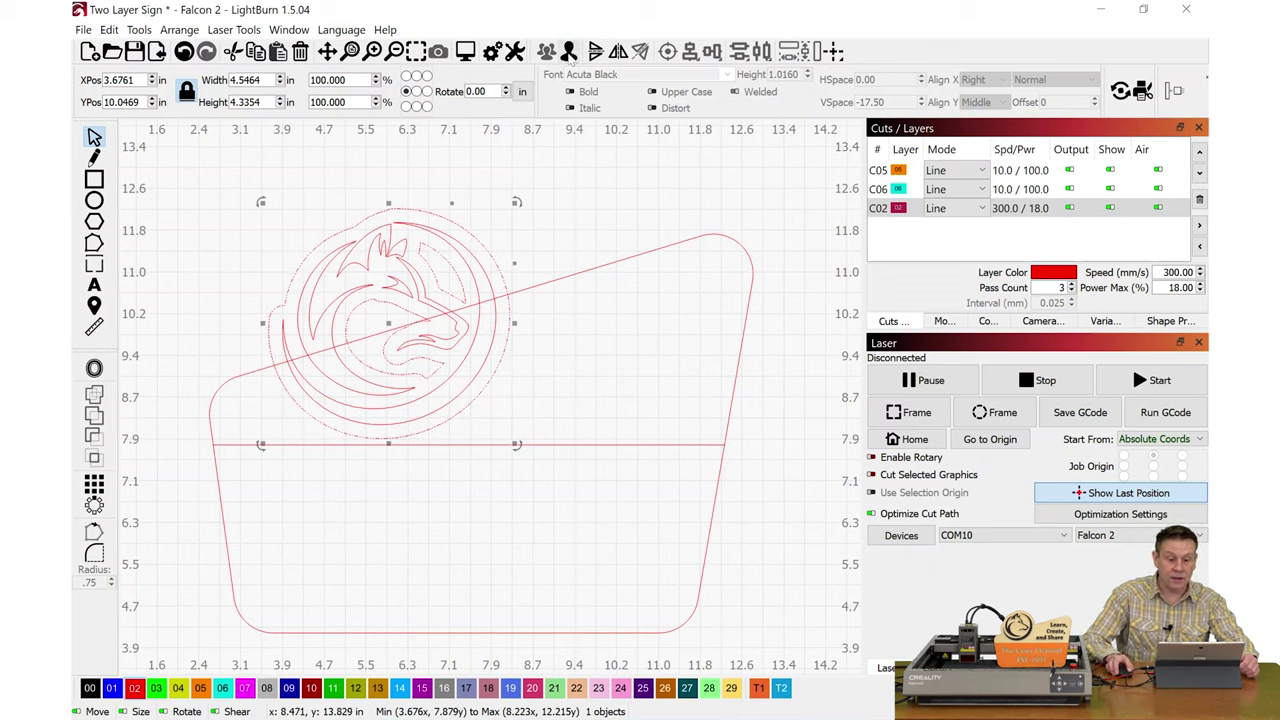
pyautogui.click(568, 52)
pyautogui.click(553, 179)
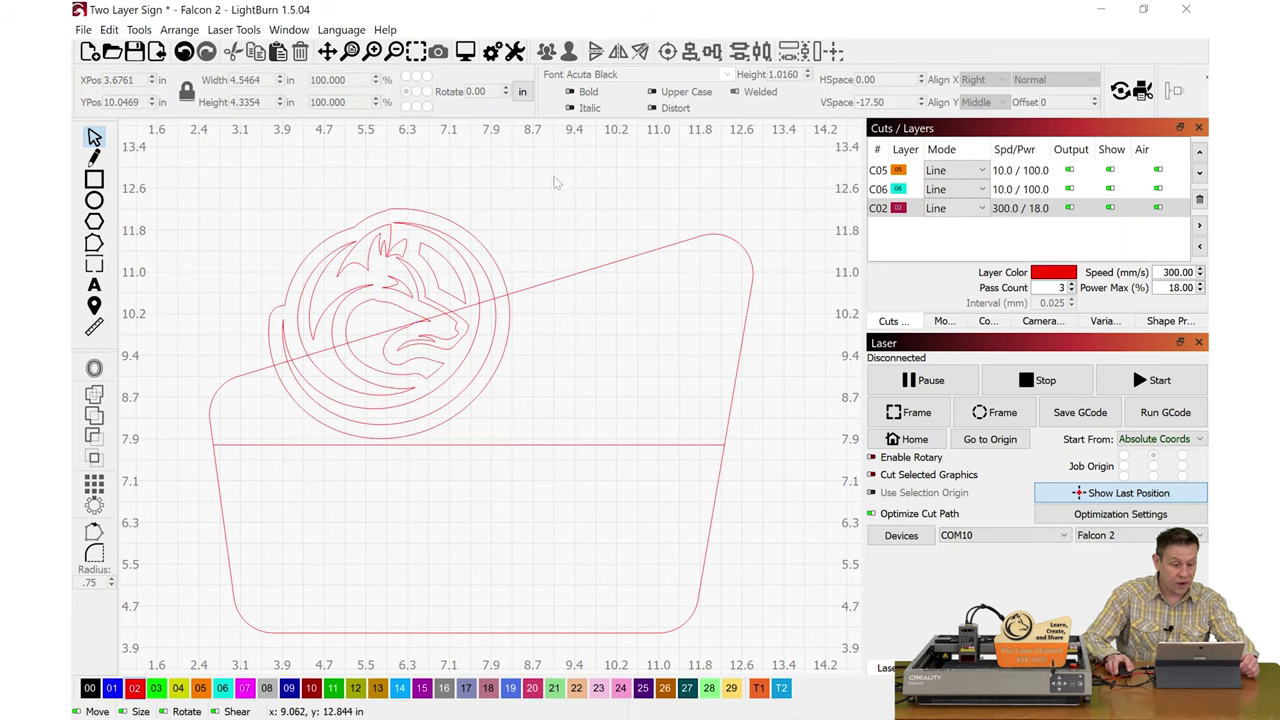
pyautogui.scroll(2, 427, 281)
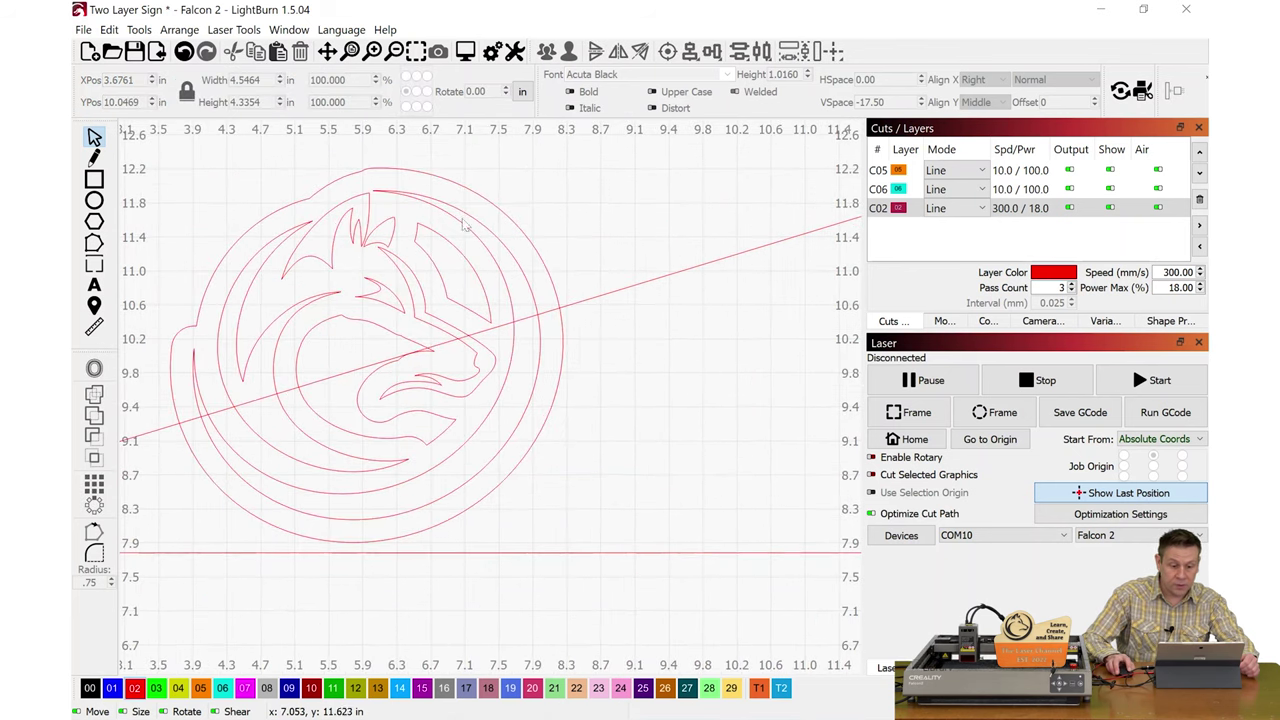
pyautogui.click(464, 256)
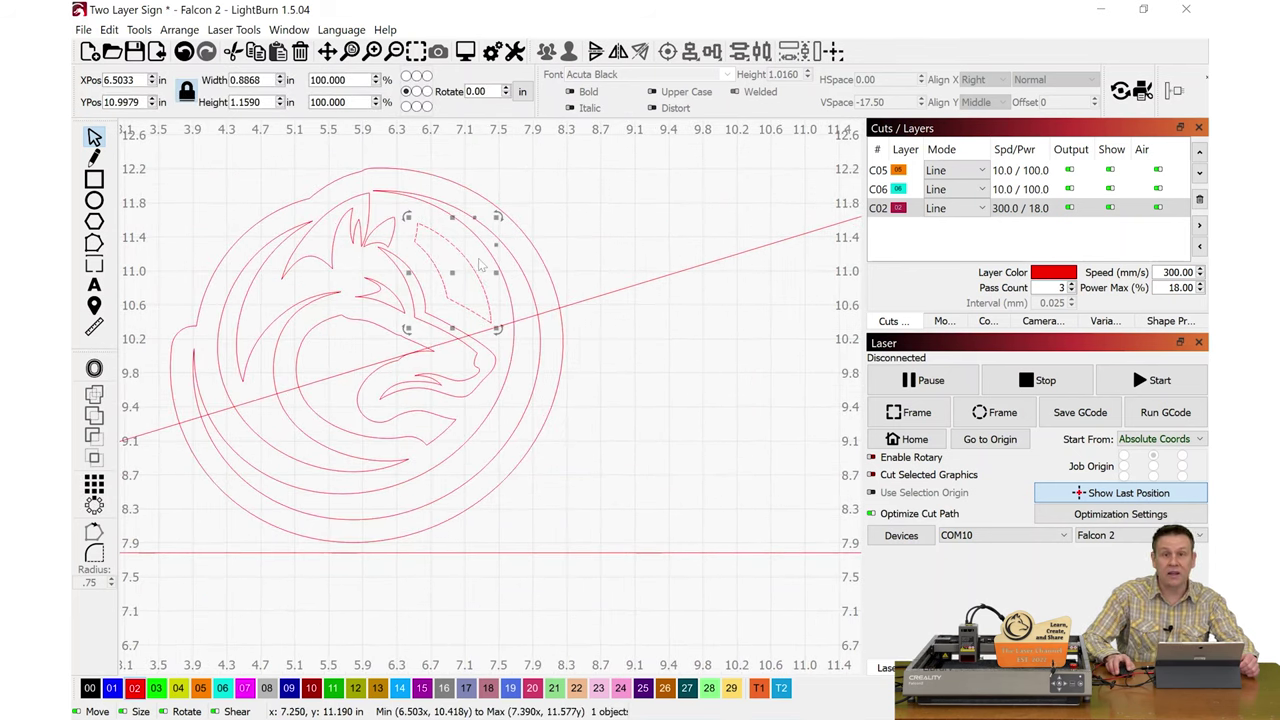
pyautogui.click(405, 347)
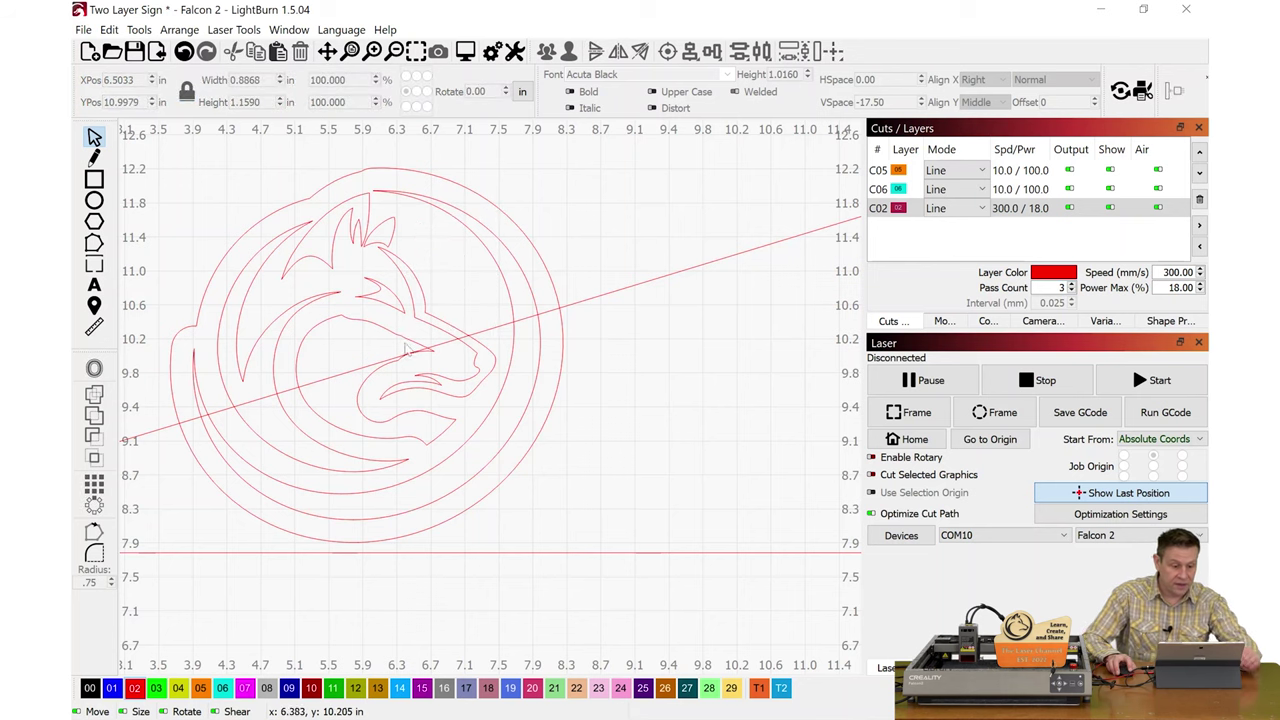
pyautogui.click(346, 316)
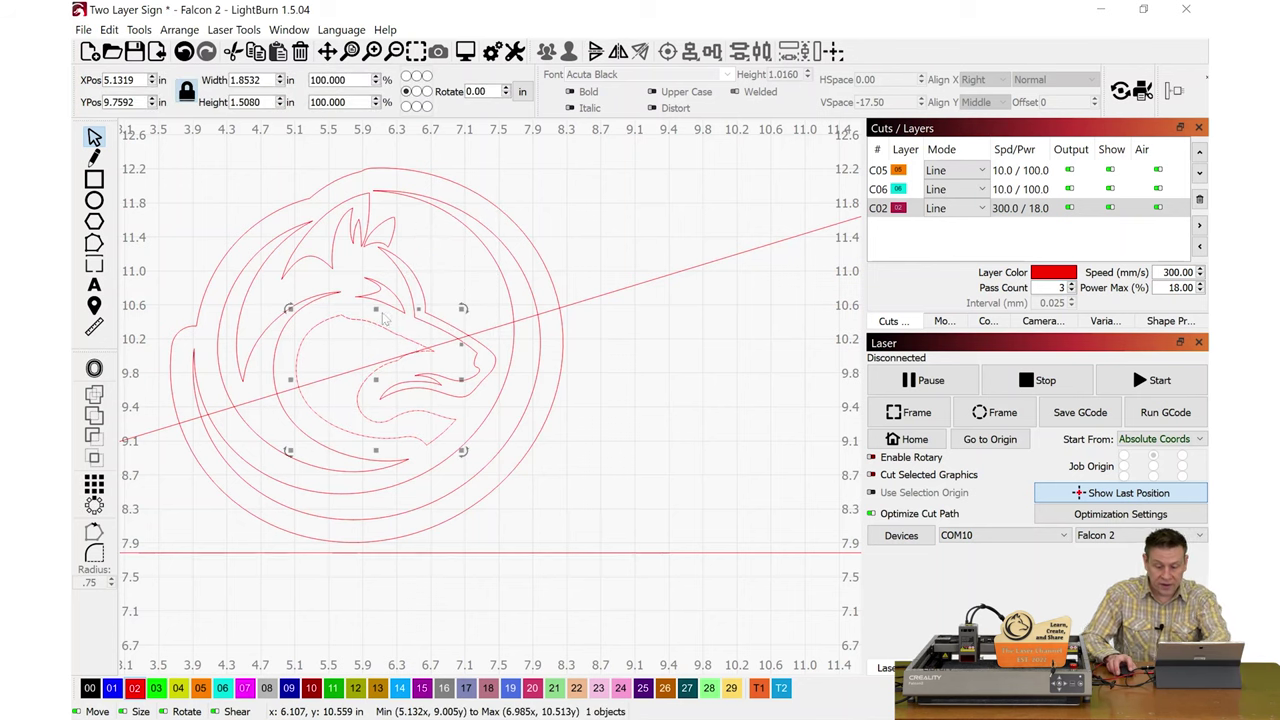
pyautogui.press('Delete')
pyautogui.scroll(-5, 370, 320)
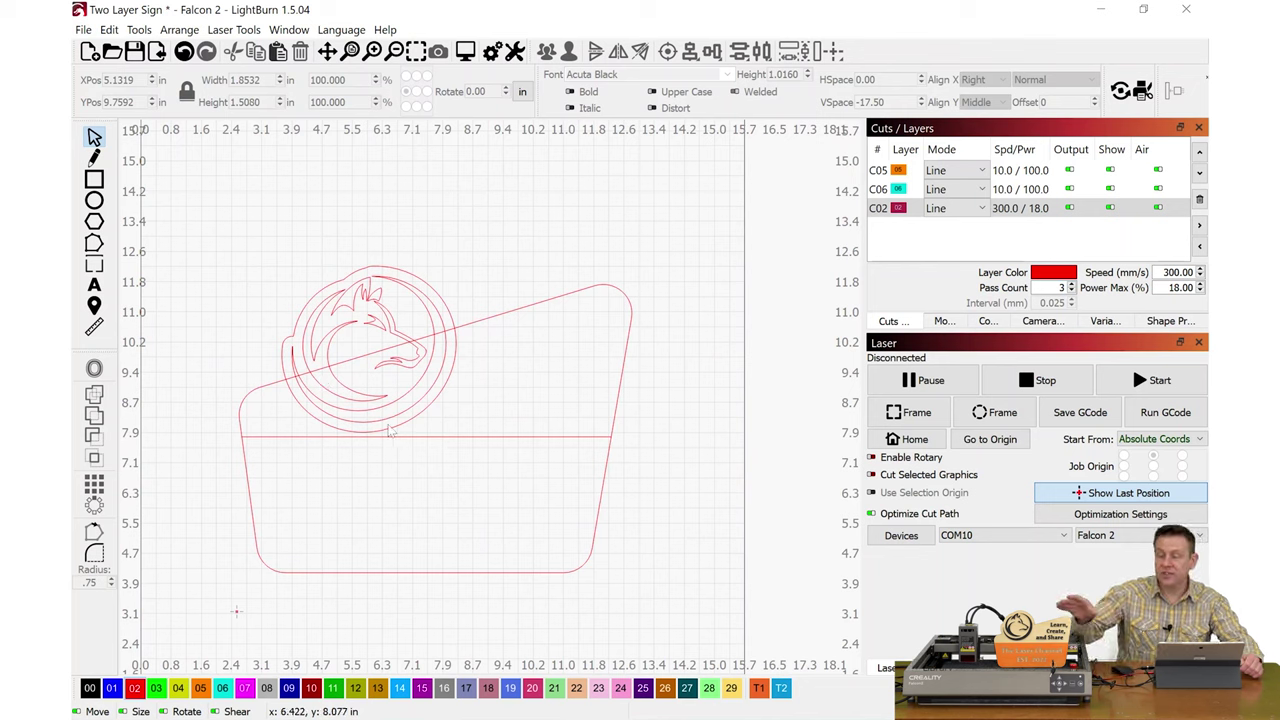
# Boolean-union the sign outline and wolf circle into one 10.2471 × 7.9989 in contour.
pyautogui.click(507, 316)
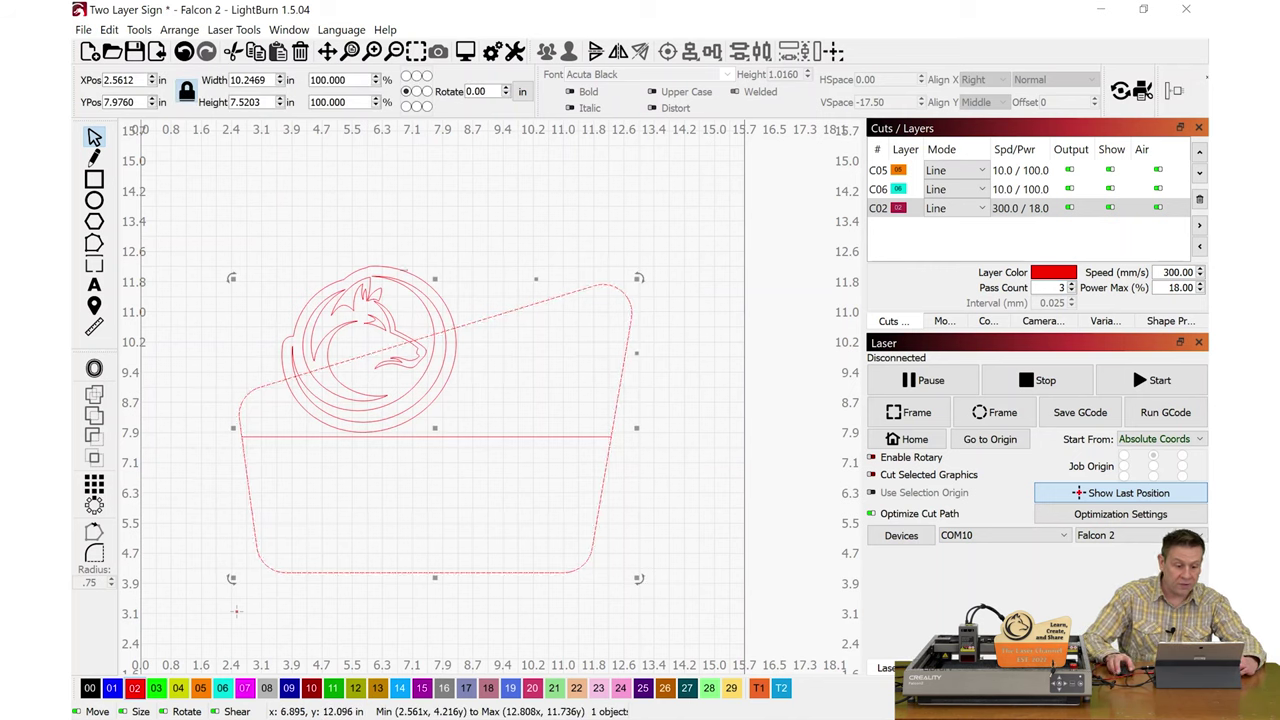
pyautogui.keyDown('shift'); pyautogui.click(404, 270); pyautogui.keyUp('shift')
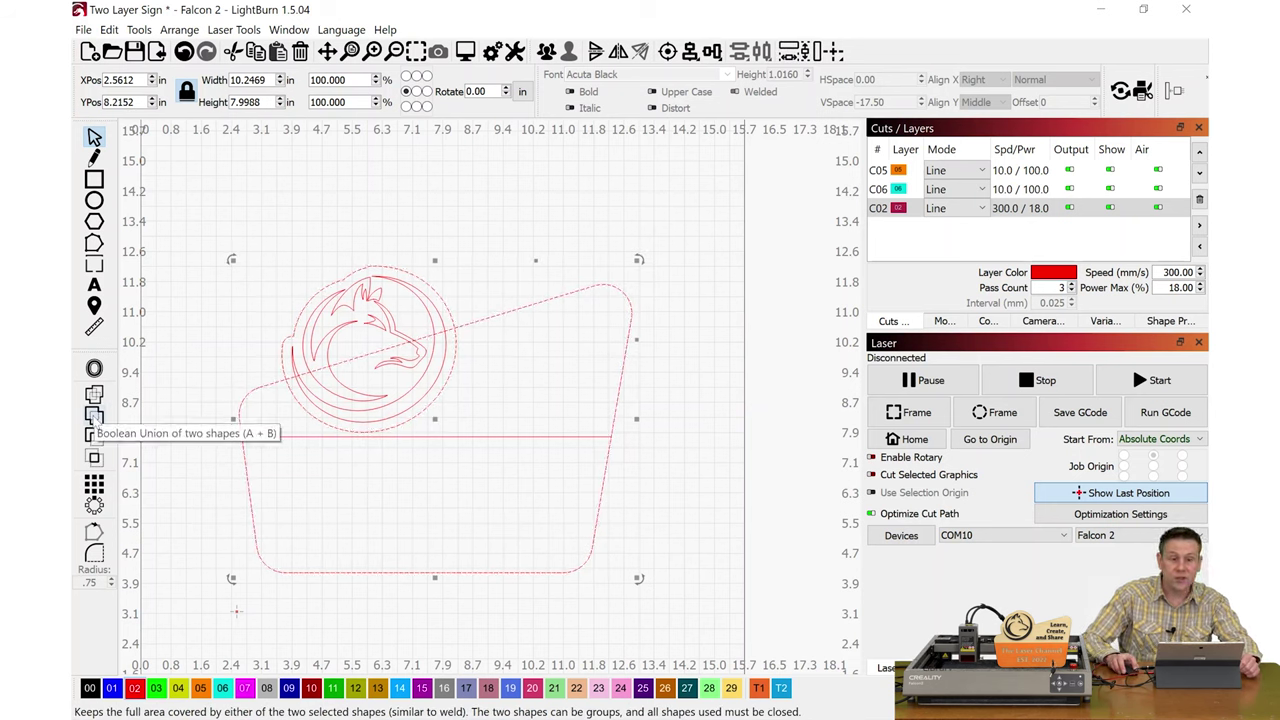
pyautogui.click(94, 416)
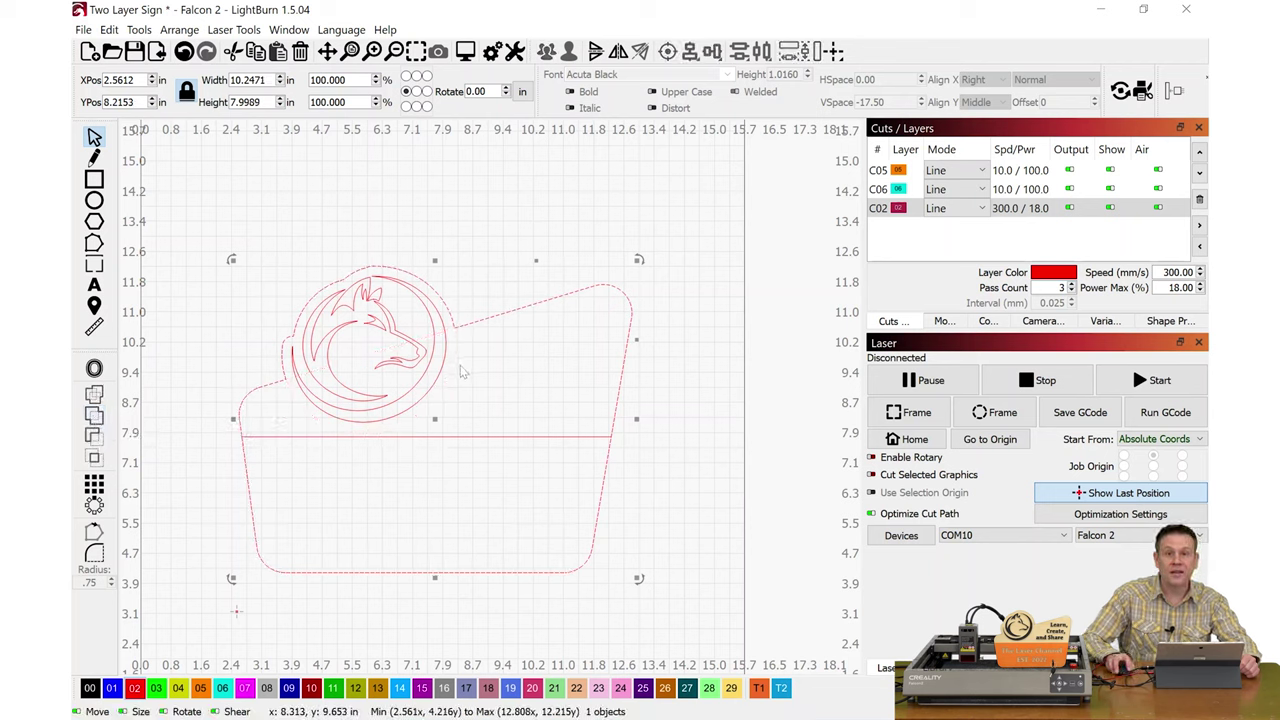
# Type the three text lines 'Learn,', 'Creat,', 'And Share!' and drag the block above the sign.
pyautogui.click(542, 210)
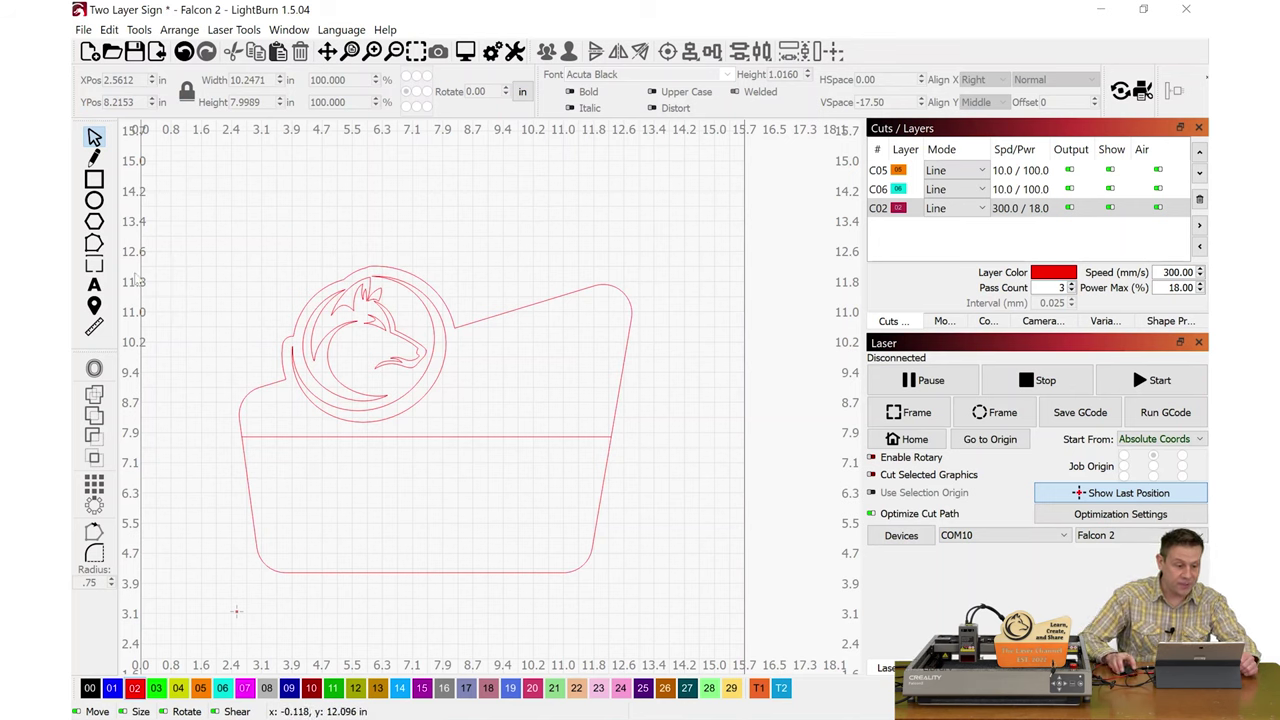
pyautogui.click(94, 285)
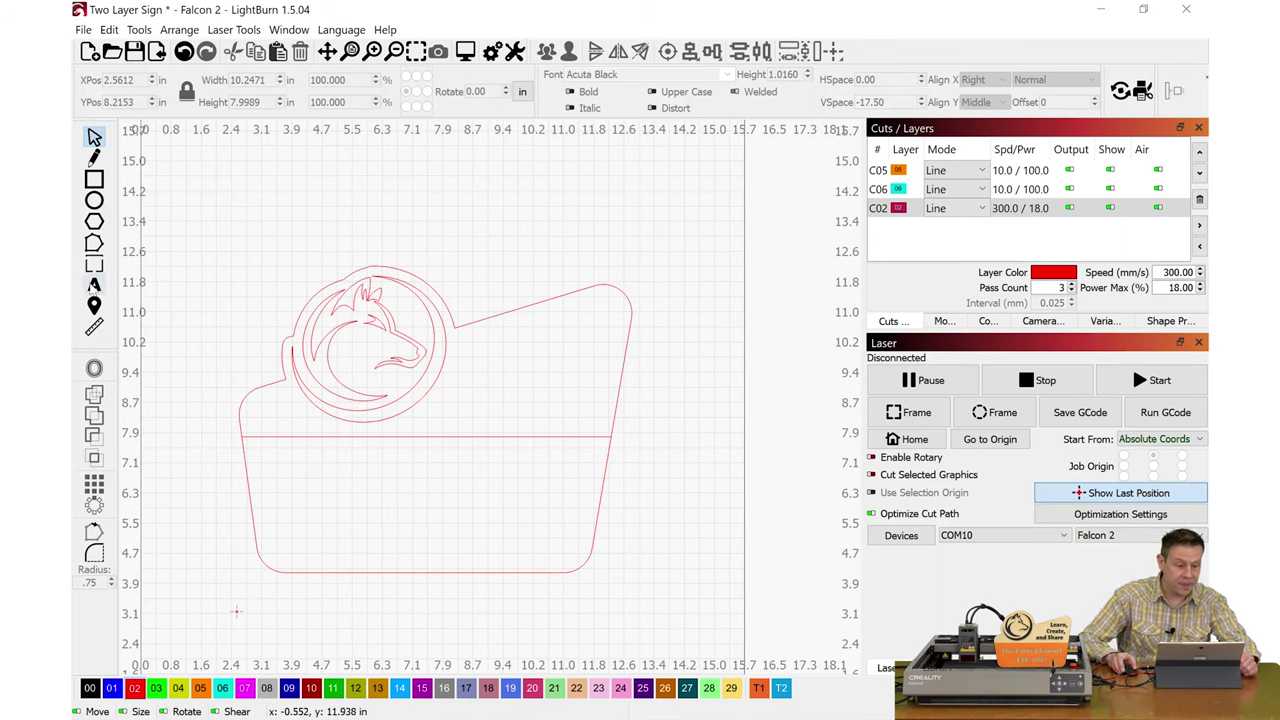
pyautogui.click(503, 214)
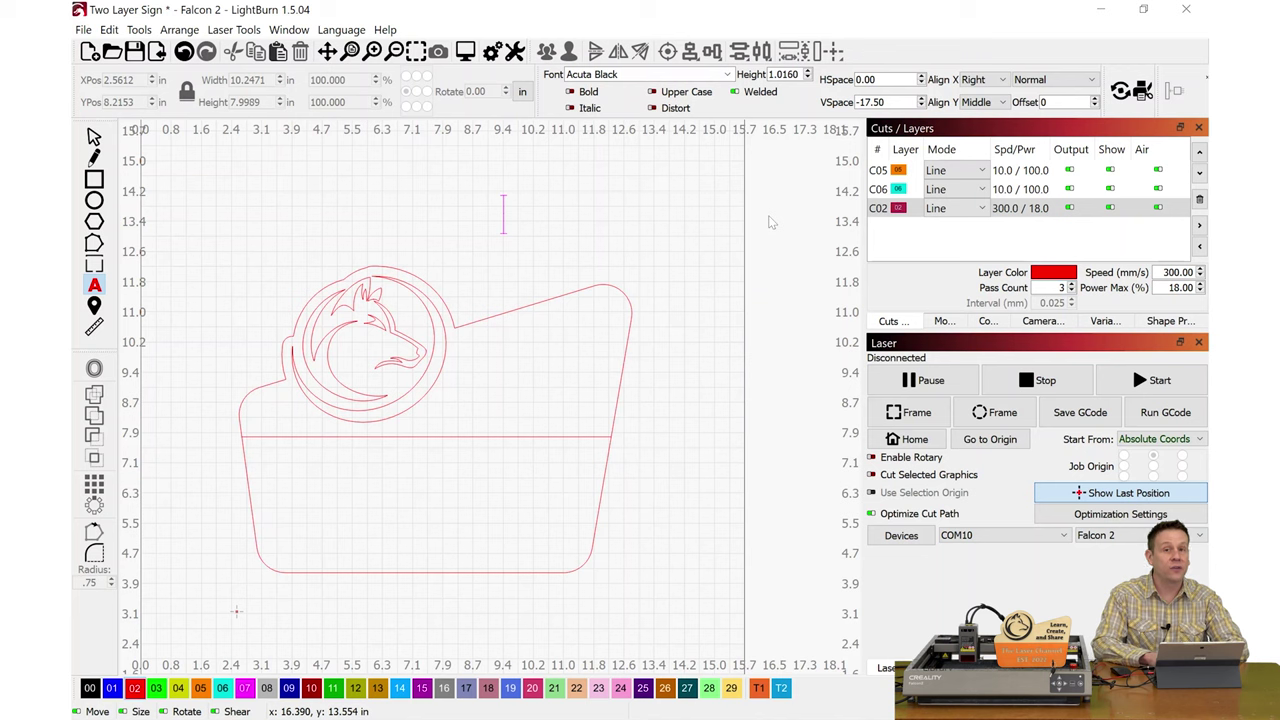
pyautogui.write('Learn,')
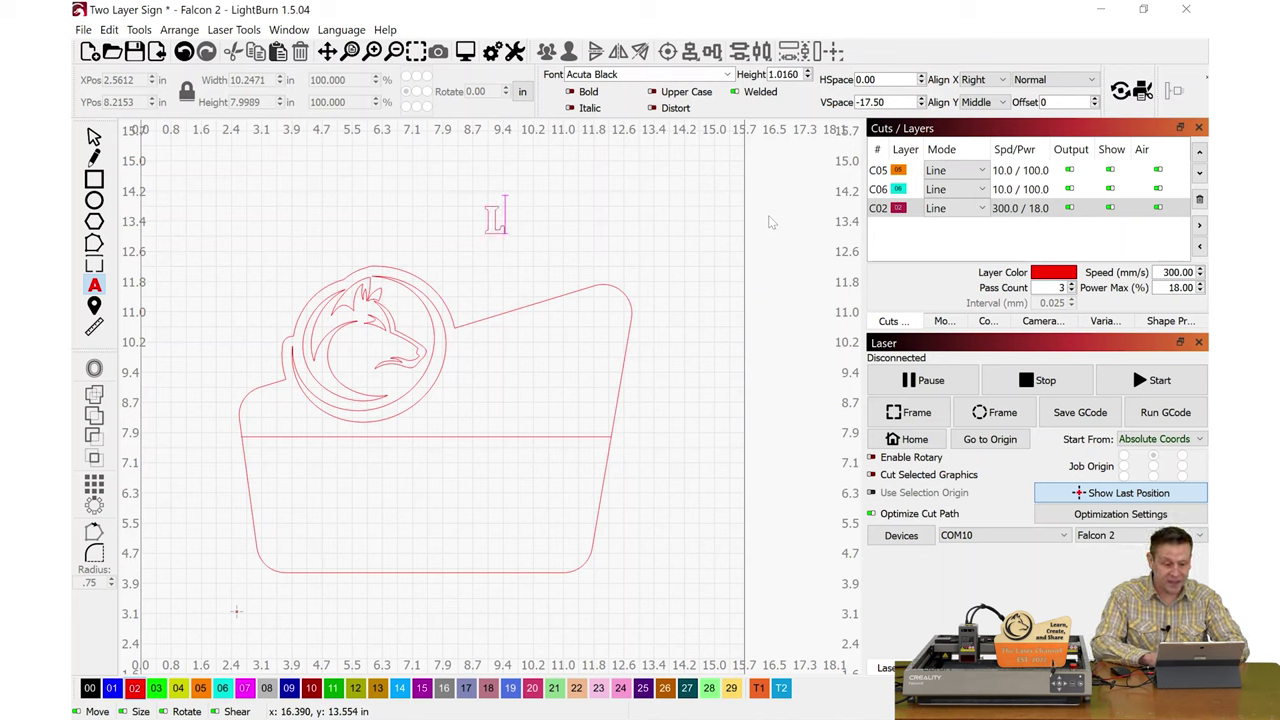
pyautogui.press('Return')
pyautogui.write('Creat,')
pyautogui.press('Return')
pyautogui.write('And Share!')
pyautogui.press('Escape')
pyautogui.moveTo(507, 357); pyautogui.dragTo(537, 207)
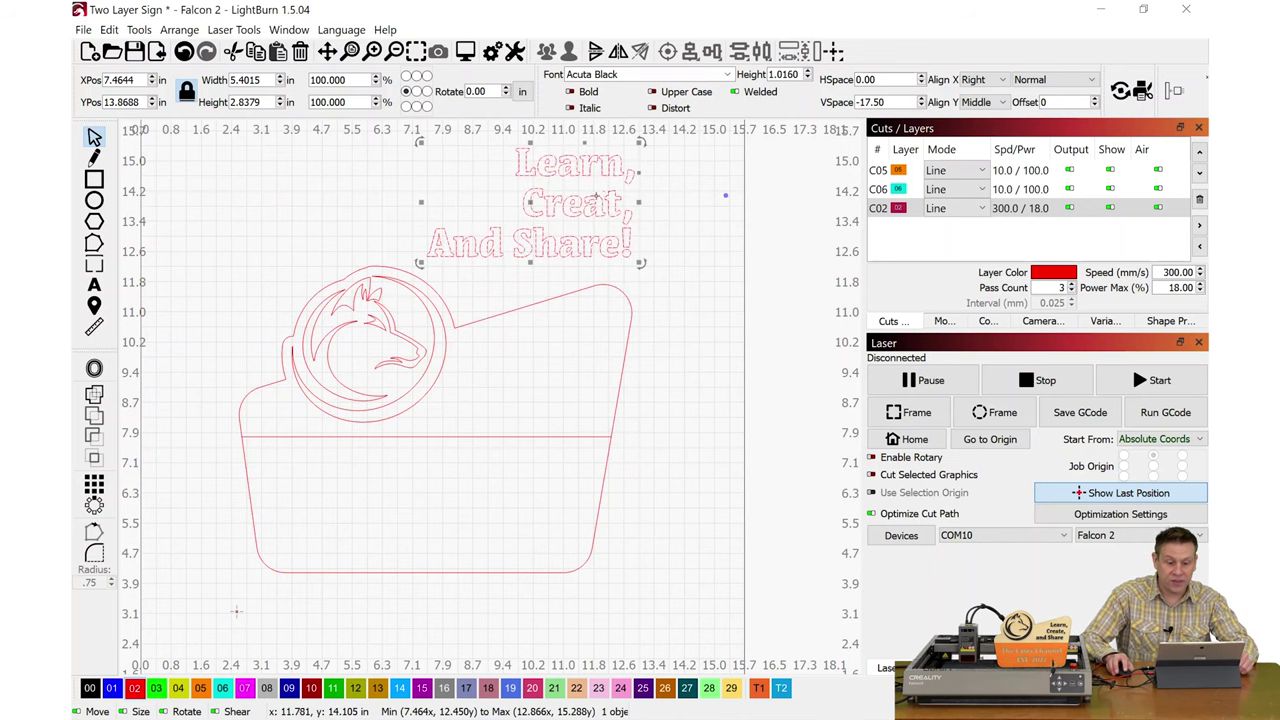
# Change the text's horizontal alignment, trying Middle and then Right.
pyautogui.click(1002, 80)
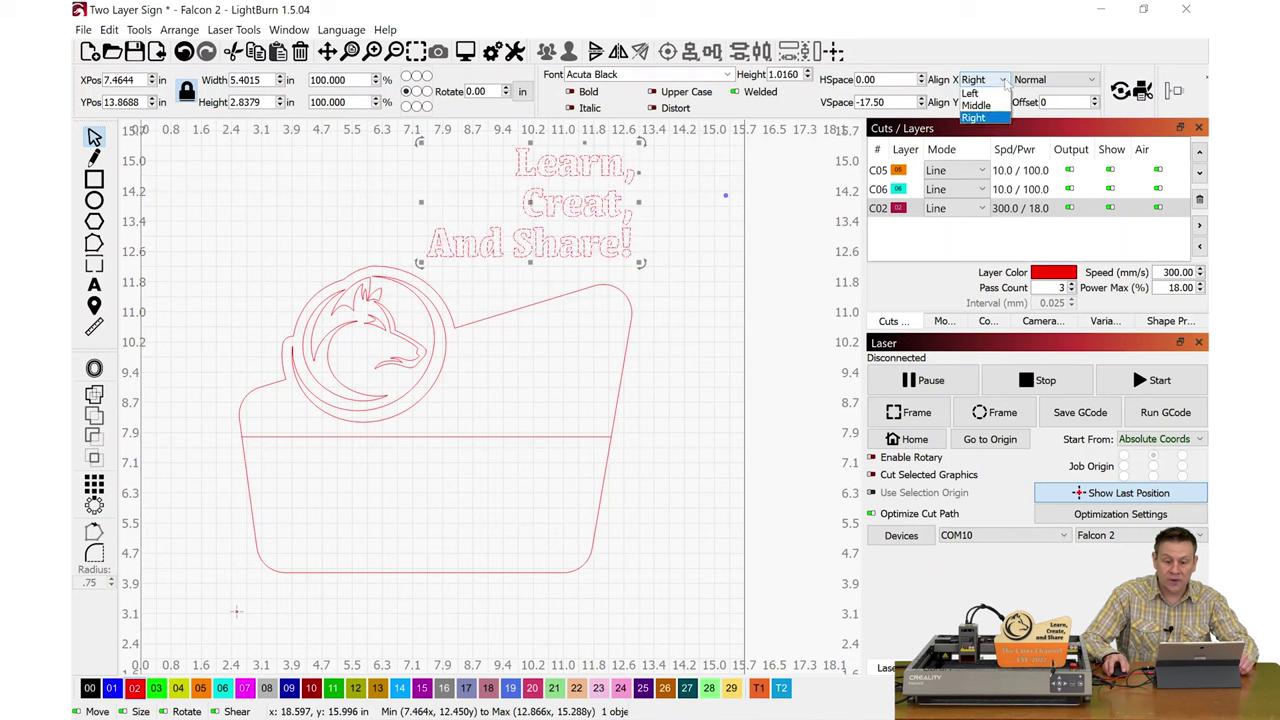
pyautogui.click(977, 105)
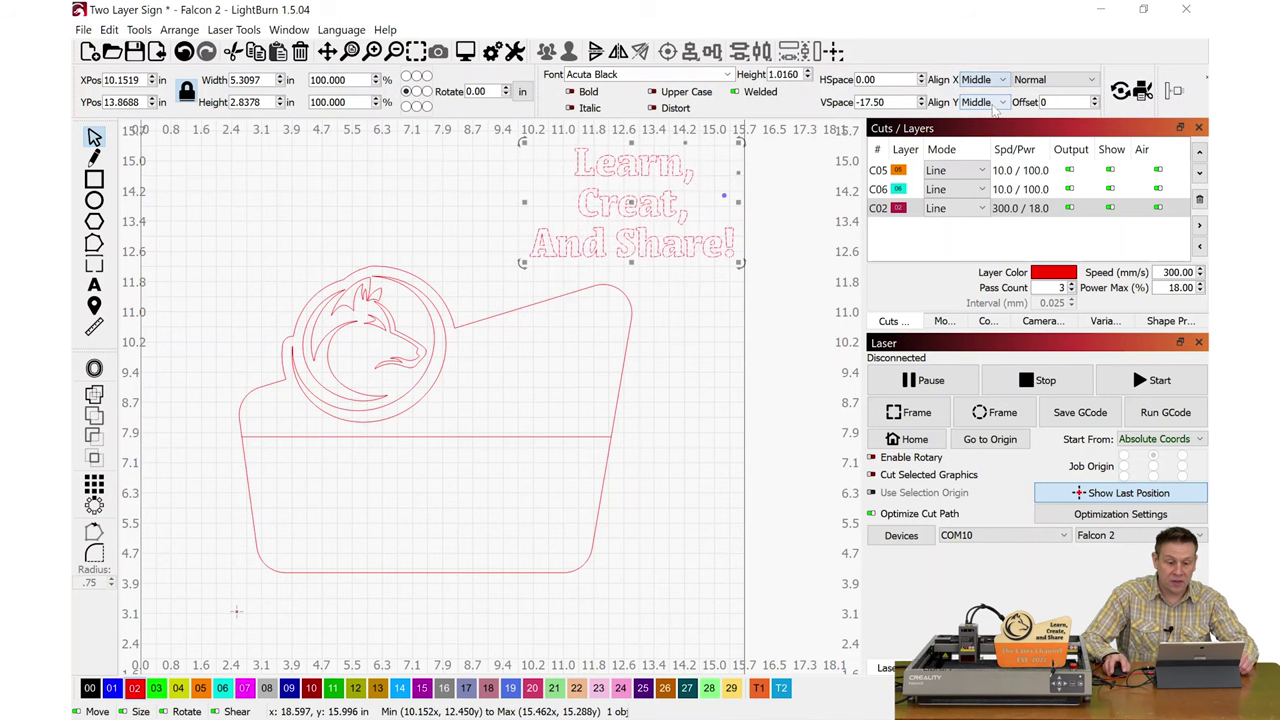
pyautogui.moveTo(632, 203); pyautogui.dragTo(559, 207)
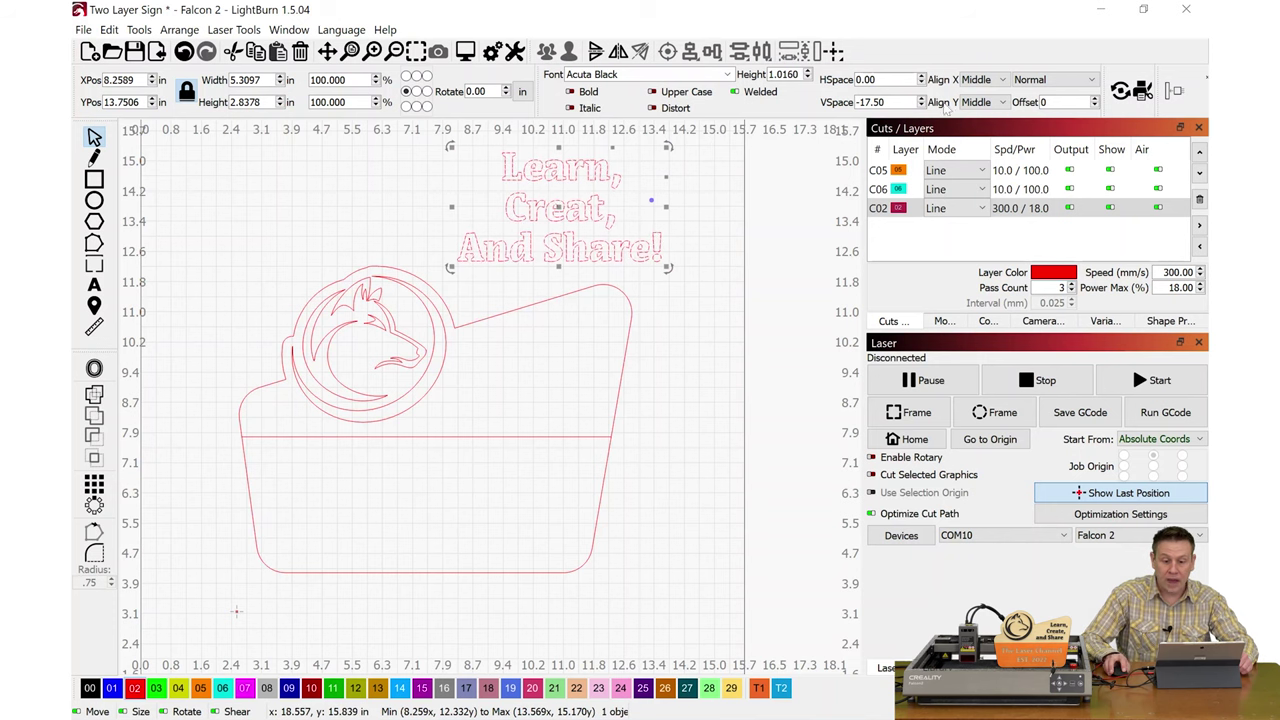
pyautogui.click(1001, 82)
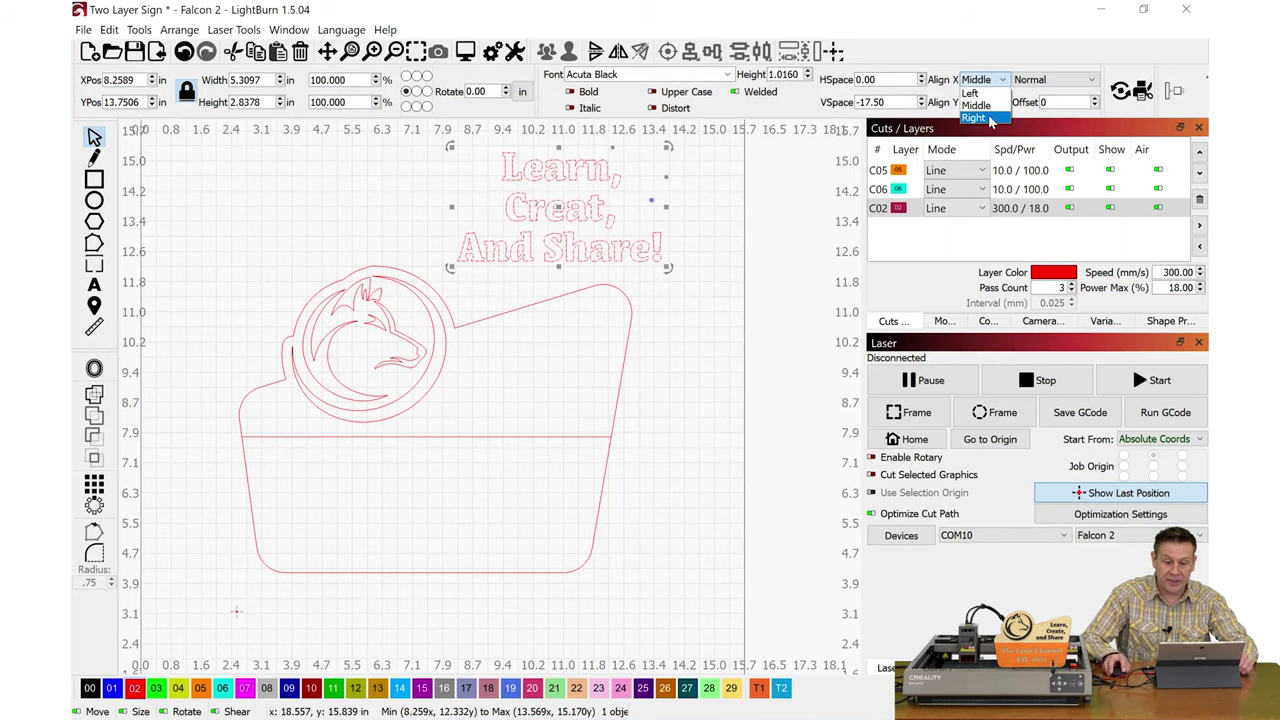
pyautogui.click(993, 121)
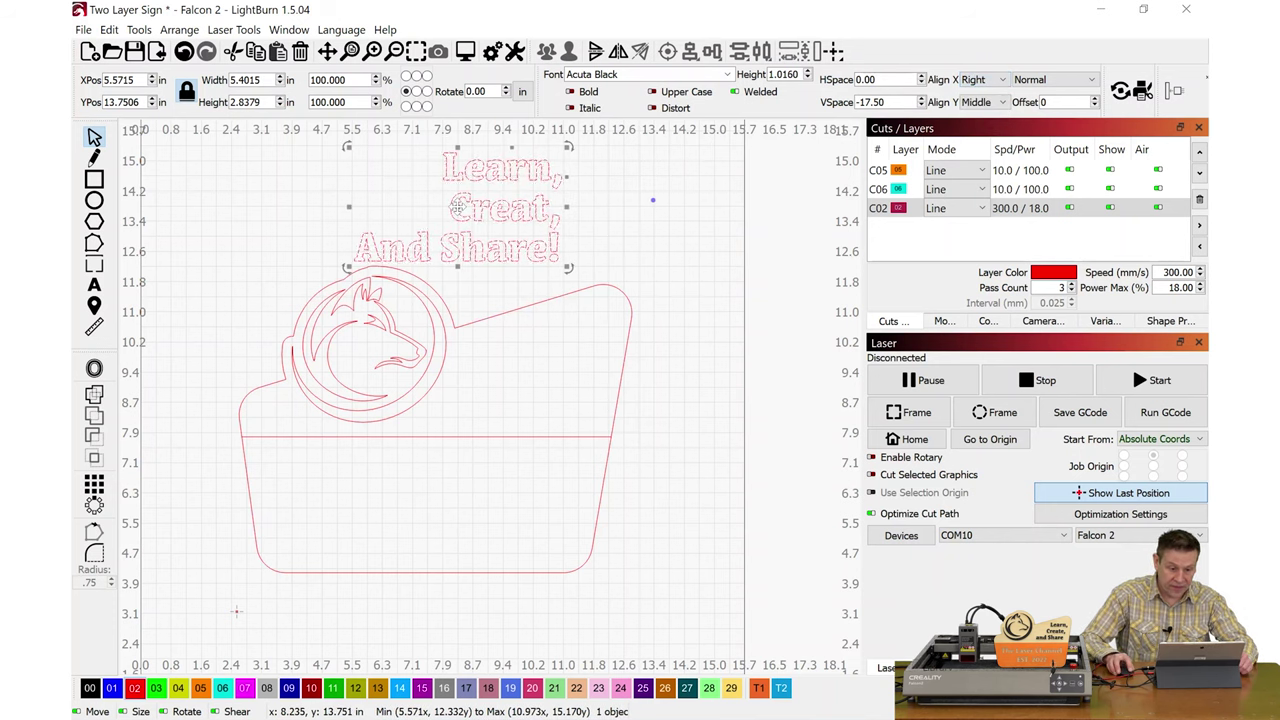
# Move the text block onto the sign beside the wolf emblem and shrink it.
pyautogui.moveTo(460, 221); pyautogui.dragTo(507, 377)
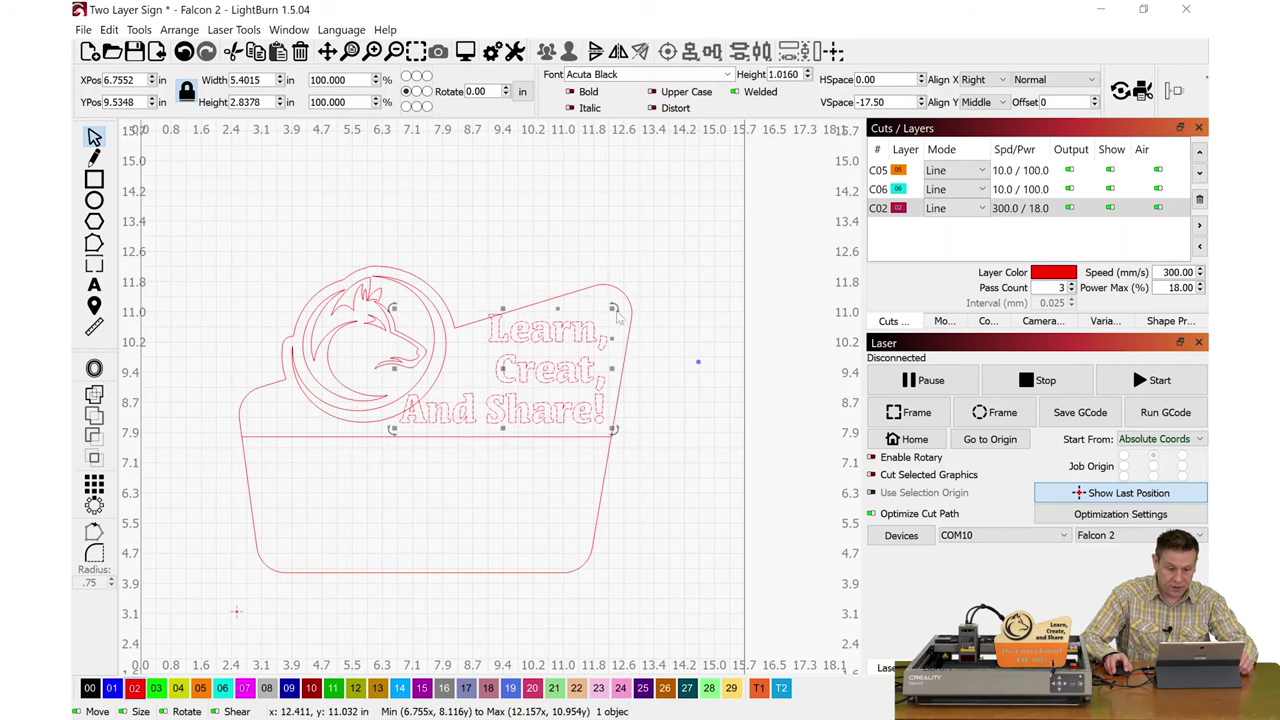
pyautogui.moveTo(609, 313); pyautogui.dragTo(573, 338)
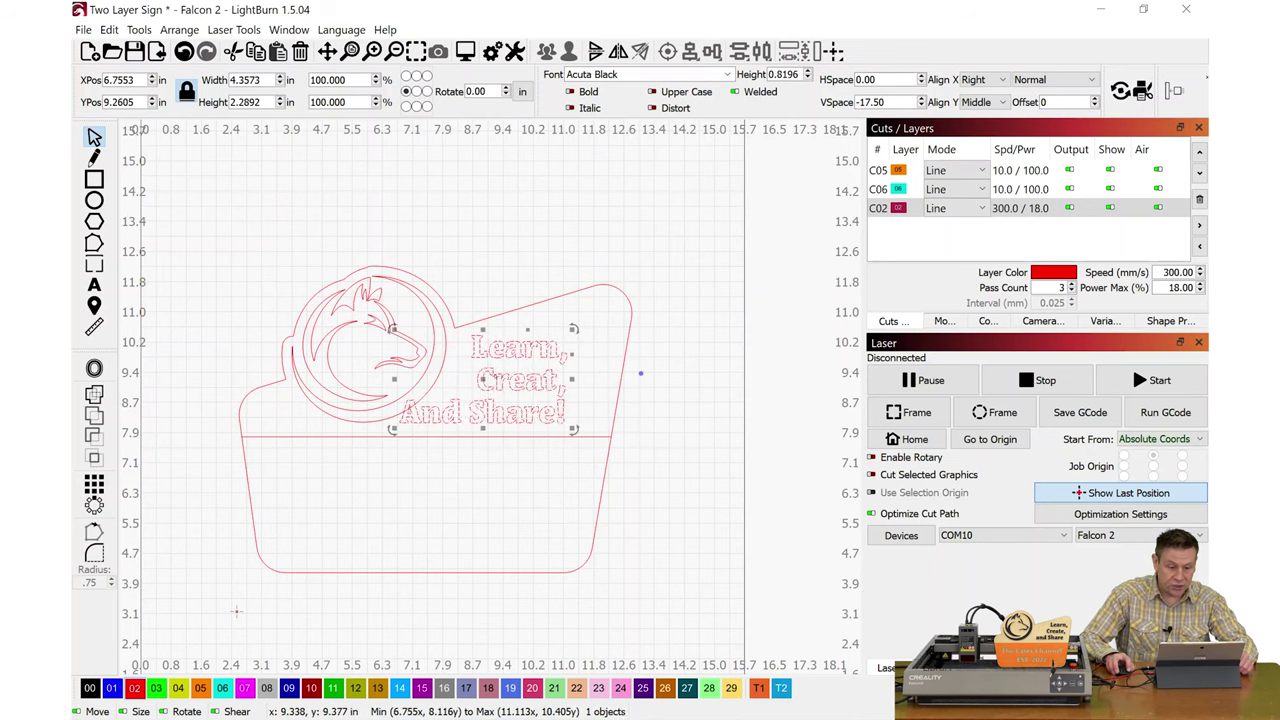
pyautogui.moveTo(483, 380); pyautogui.dragTo(512, 373)
# Edit the text to correct 'Creat,' to 'Create,'.
pyautogui.press('t')
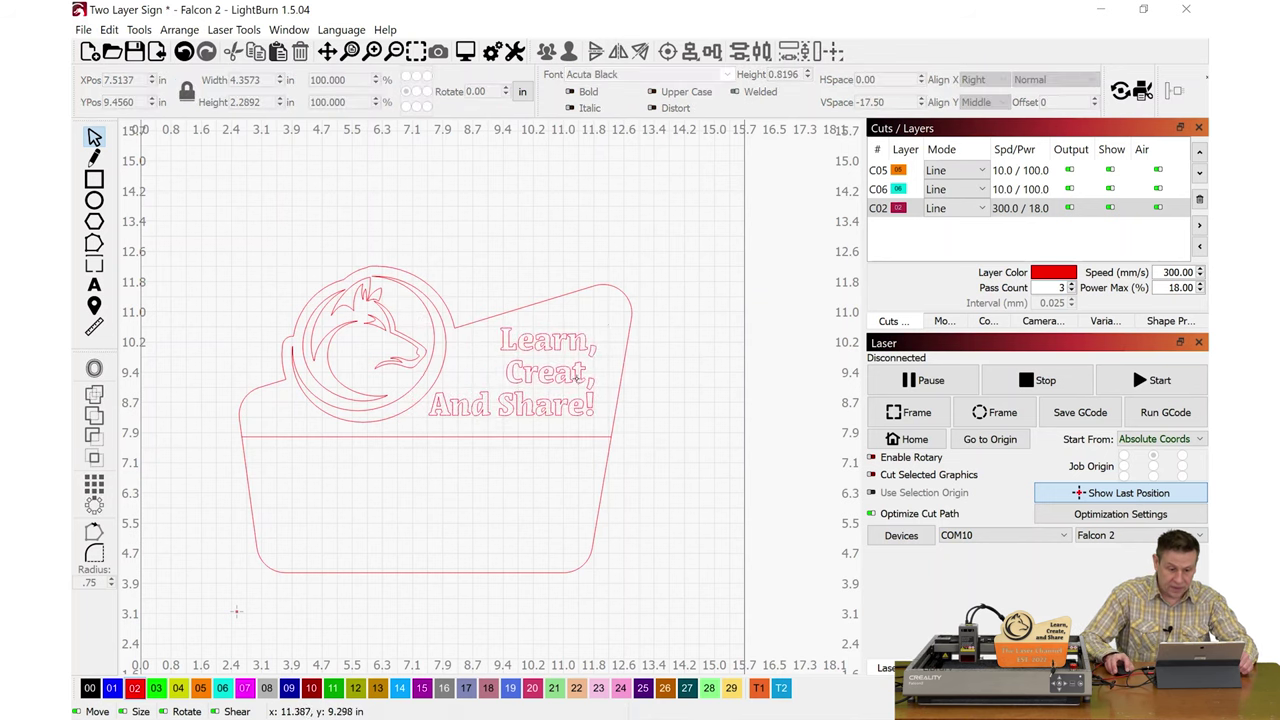
pyautogui.click(580, 379)
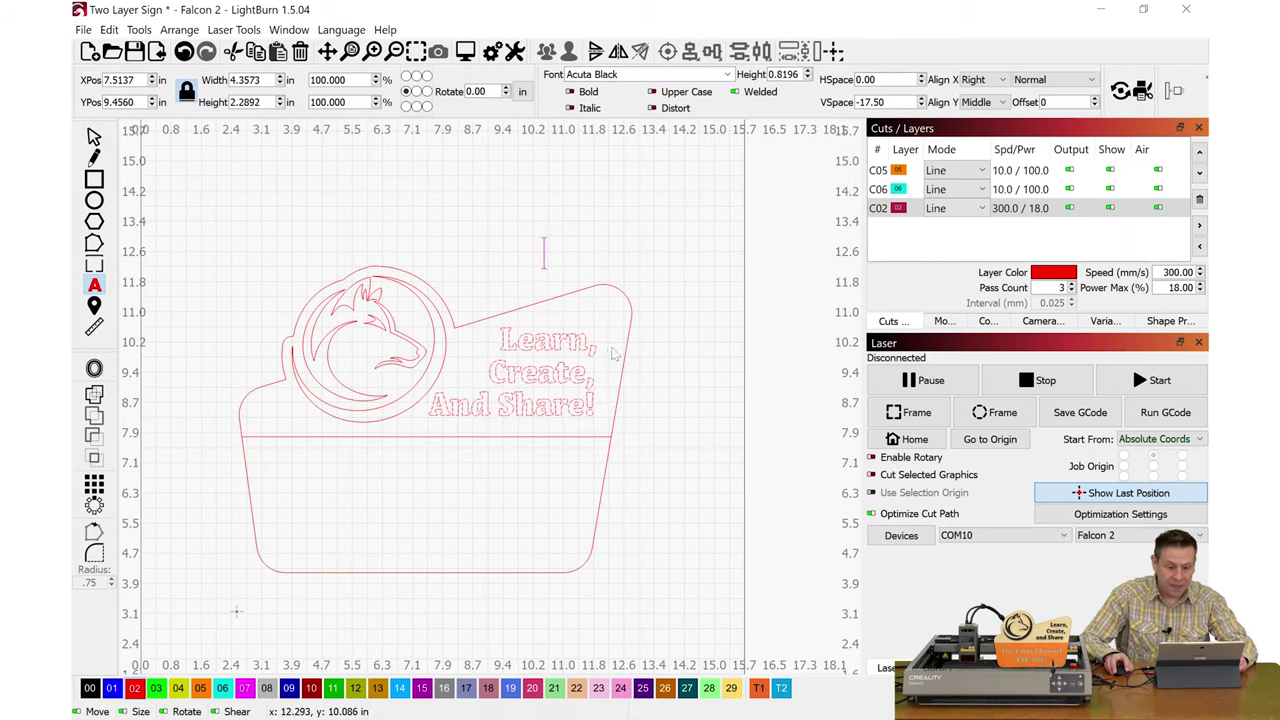
pyautogui.press('Up')
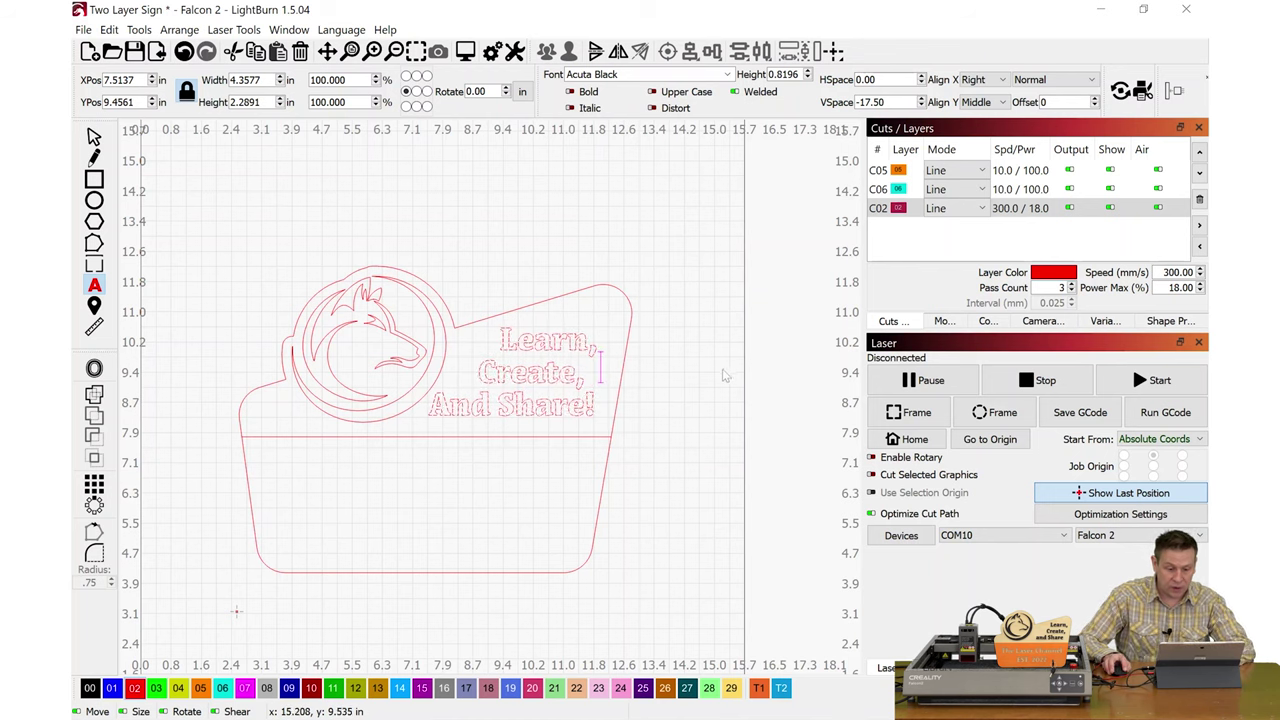
# Add trailing spaces to stagger the lower lines, then shrink the text to 4.4318 × 2.1063 in.
pyautogui.click(598, 408)
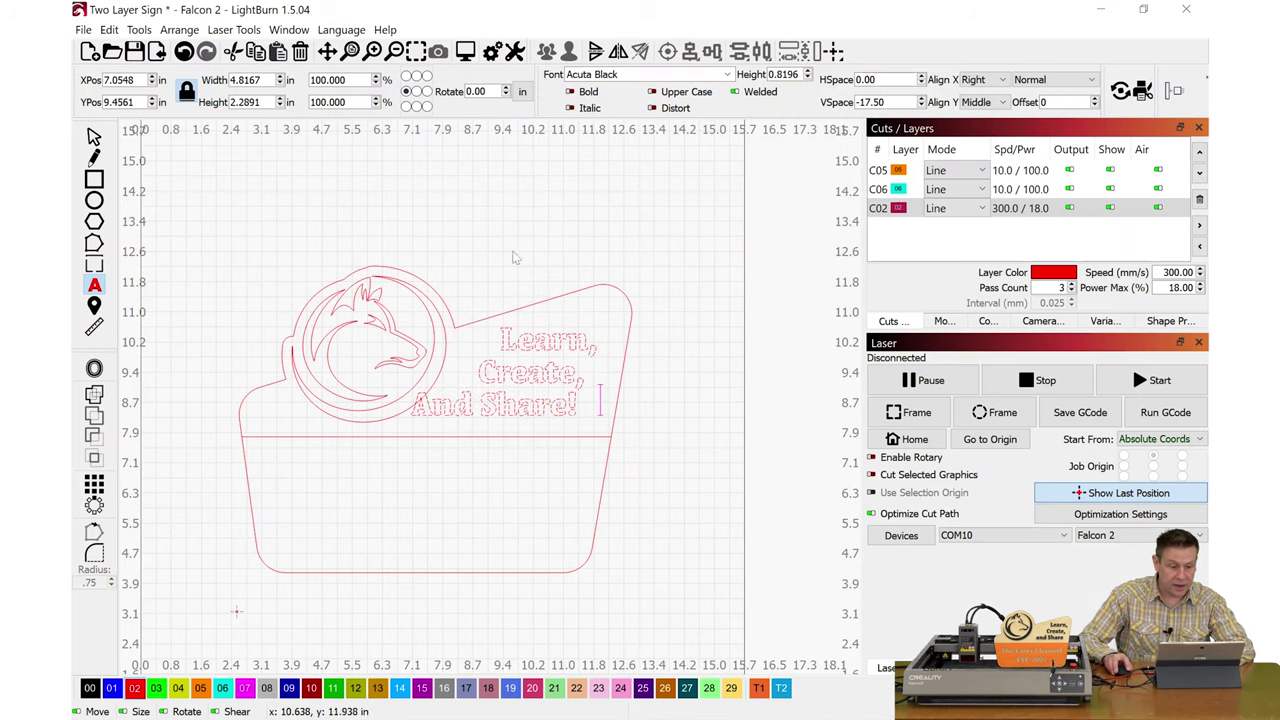
pyautogui.press('Escape')
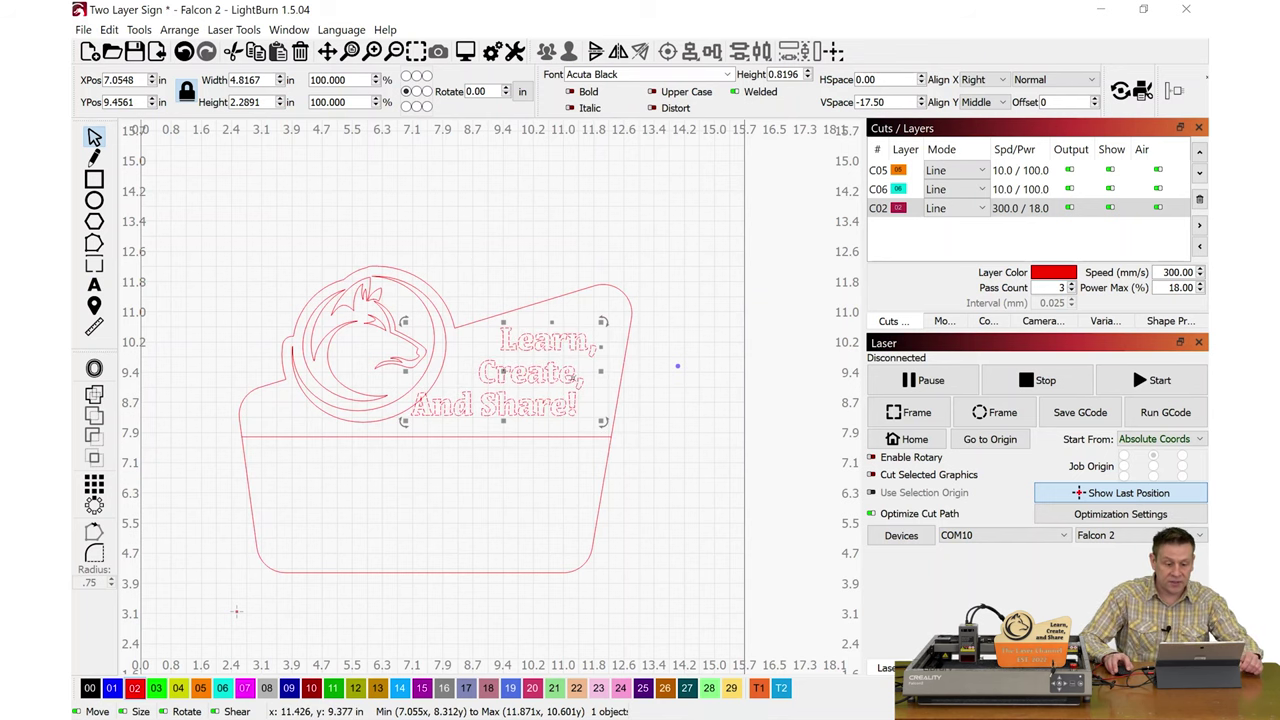
pyautogui.moveTo(504, 369); pyautogui.dragTo(519, 374)
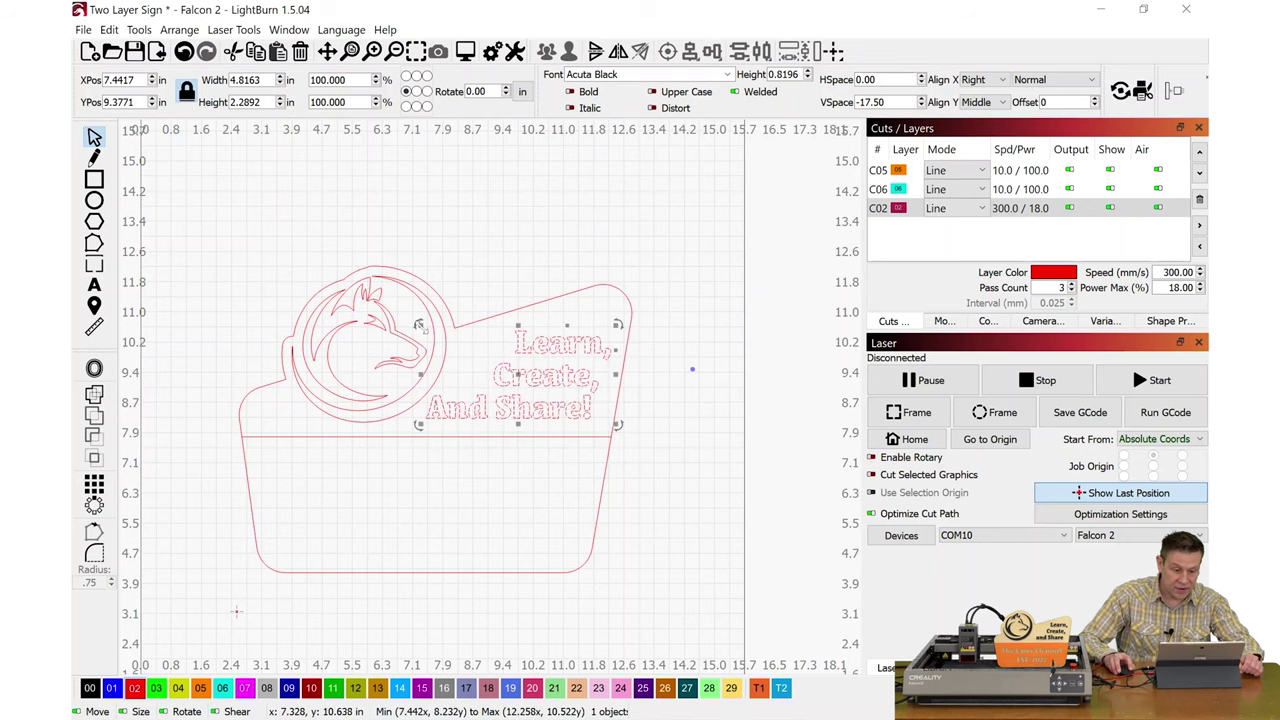
pyautogui.moveTo(420, 325); pyautogui.dragTo(435, 333)
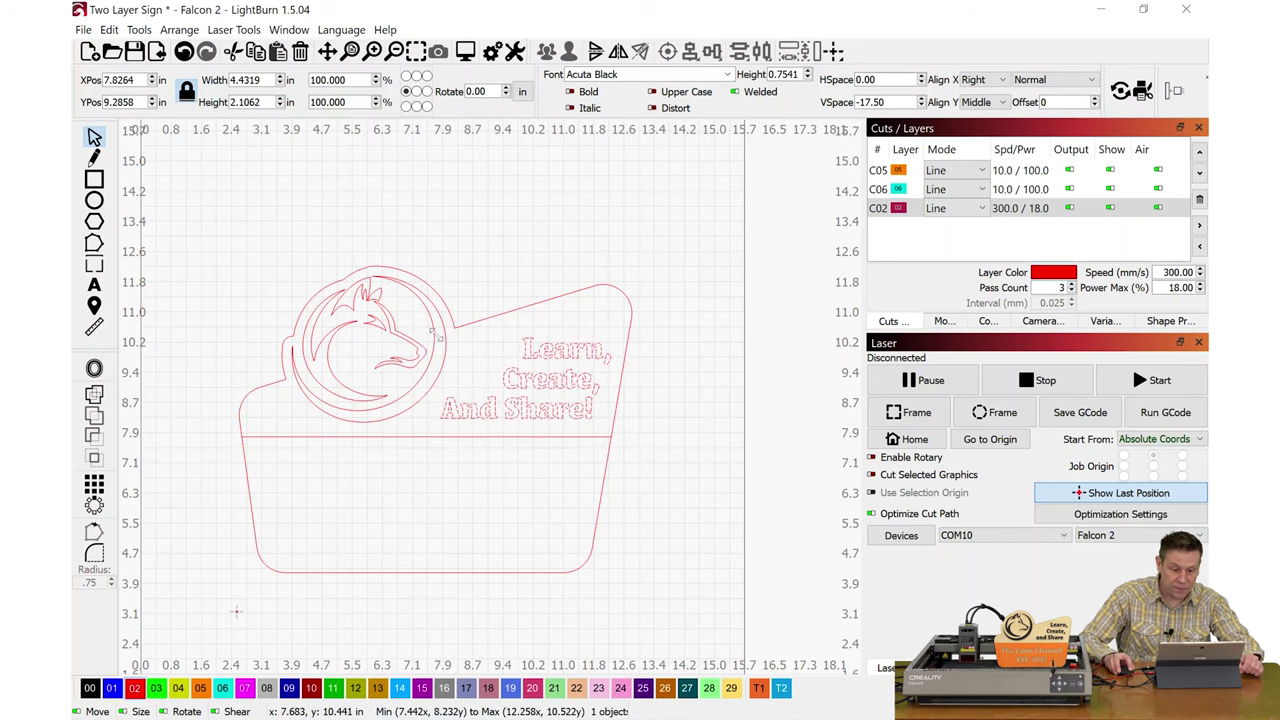
pyautogui.click(563, 245)
# Raise the slogan's HSpace to 4.00, widening the block to 4.7938 × 2.1063 in.
pyautogui.scroll(4, 551, 388)
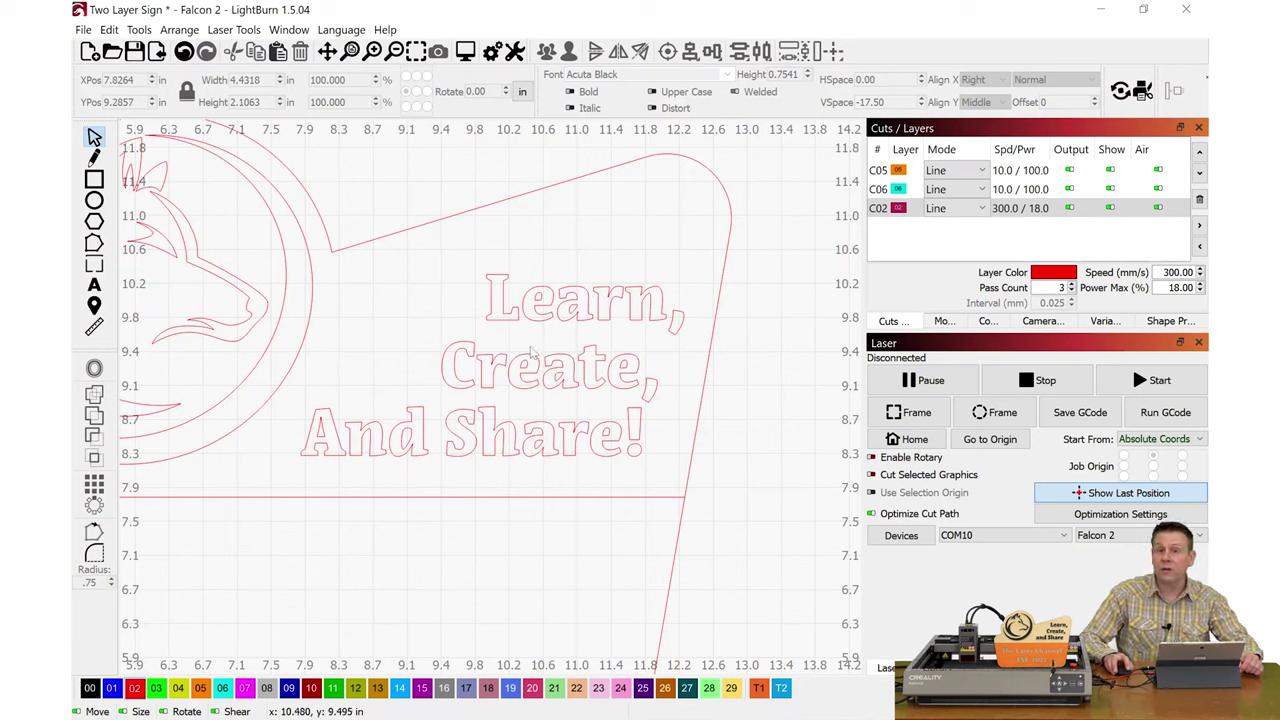
pyautogui.click(550, 388)
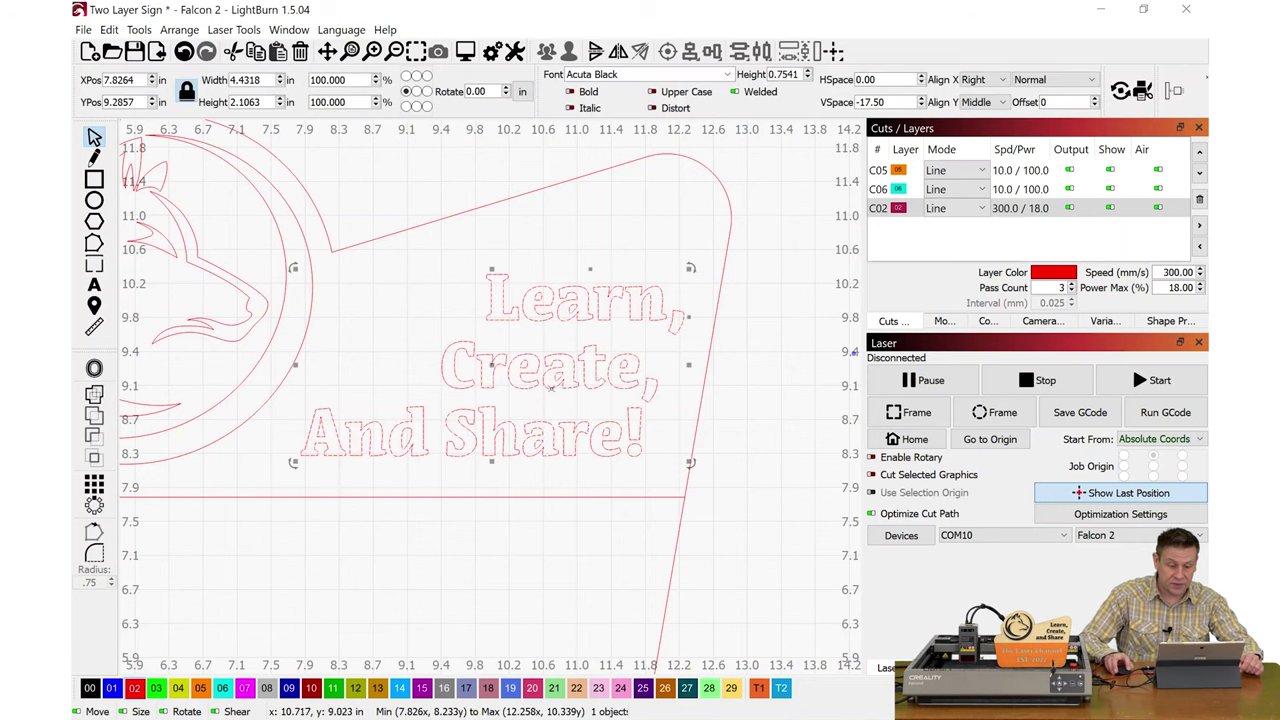
pyautogui.click(921, 76)
pyautogui.click(921, 76)
pyautogui.click(921, 76)
pyautogui.click(921, 76)
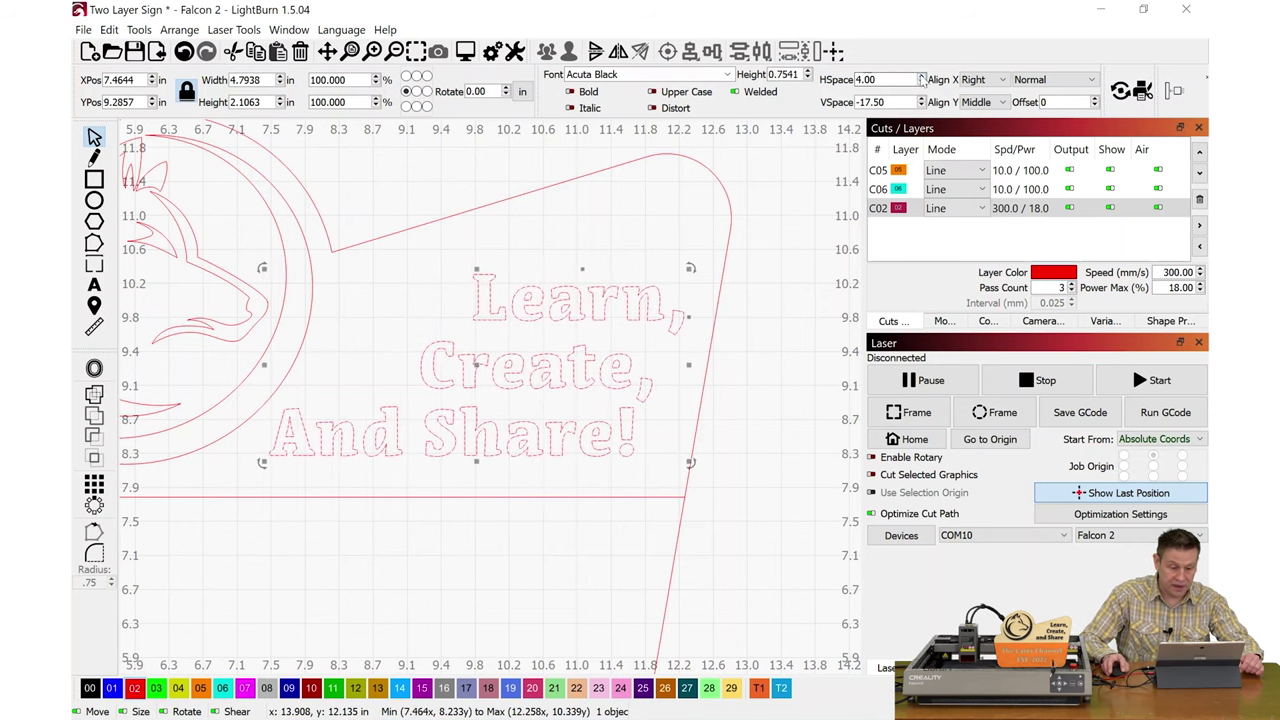
pyautogui.scroll(-2, 684, 208)
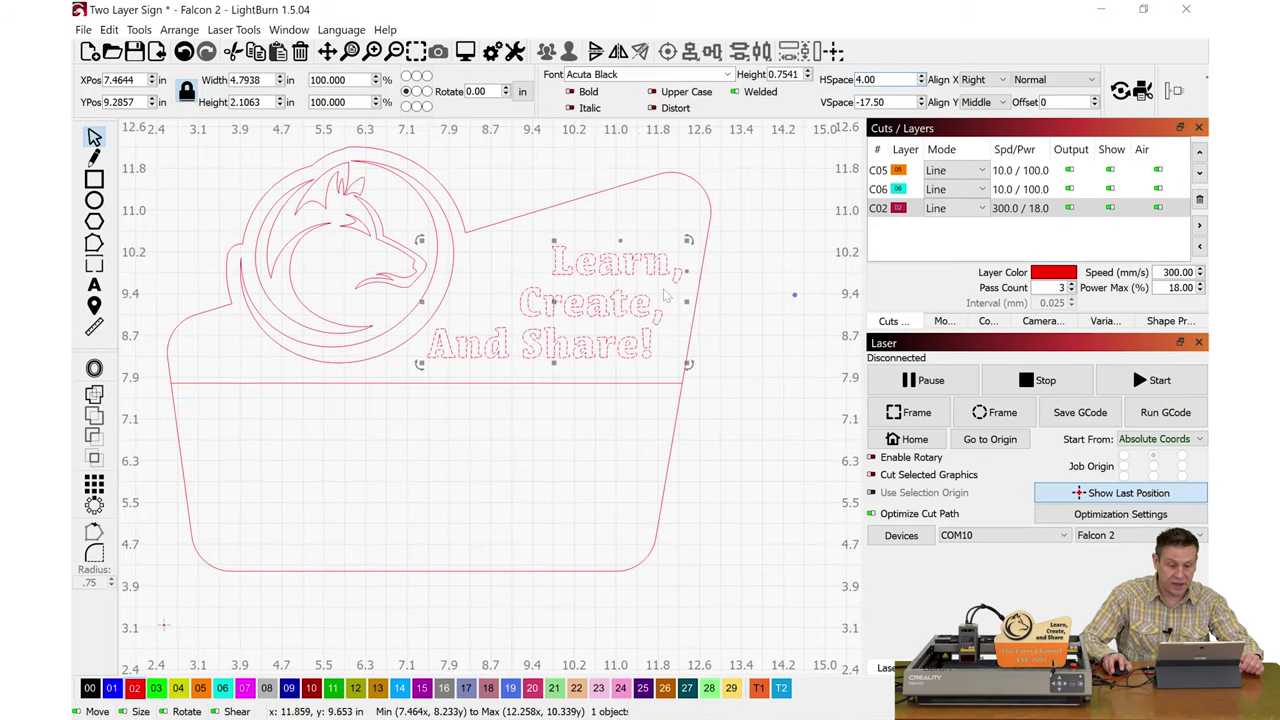
pyautogui.click(744, 369)
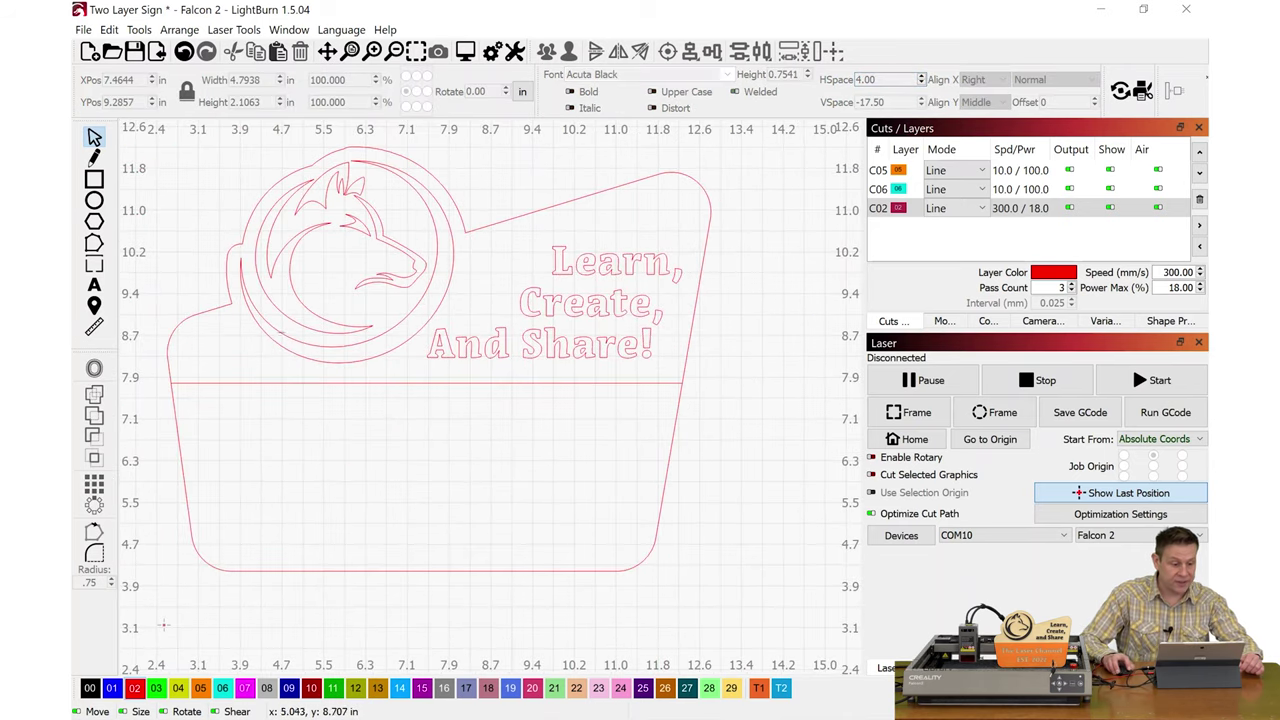
pyautogui.click(94, 286)
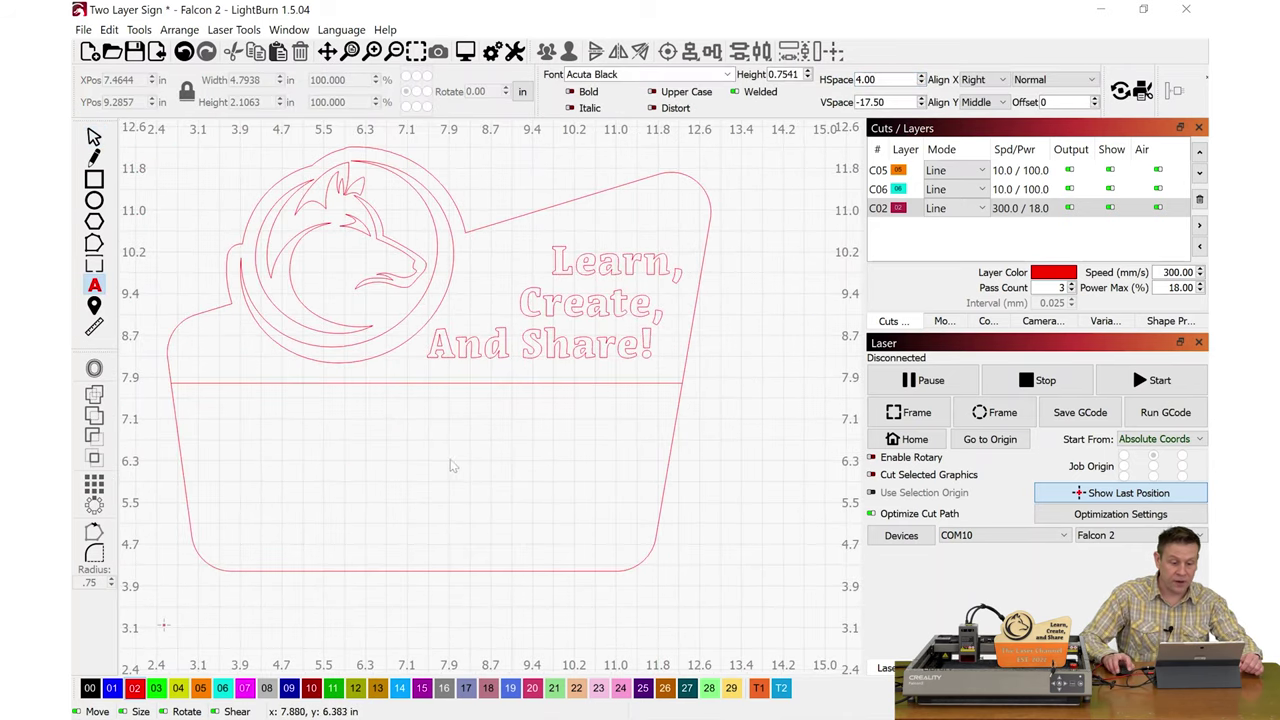
# Add the two-line text 'The Laser Channel' / 'EST. 2022' and drag it into the lower panel.
pyautogui.click(378, 432)
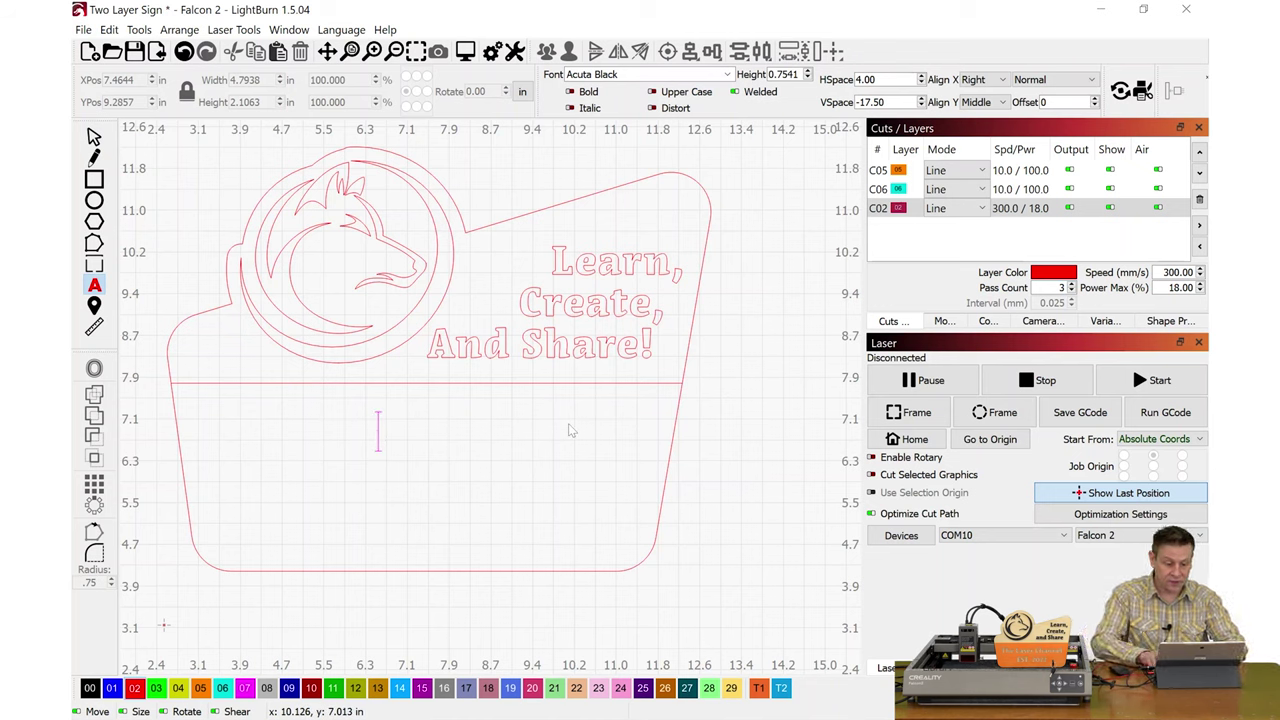
pyautogui.write('The Laser Channel')
pyautogui.press('Return')
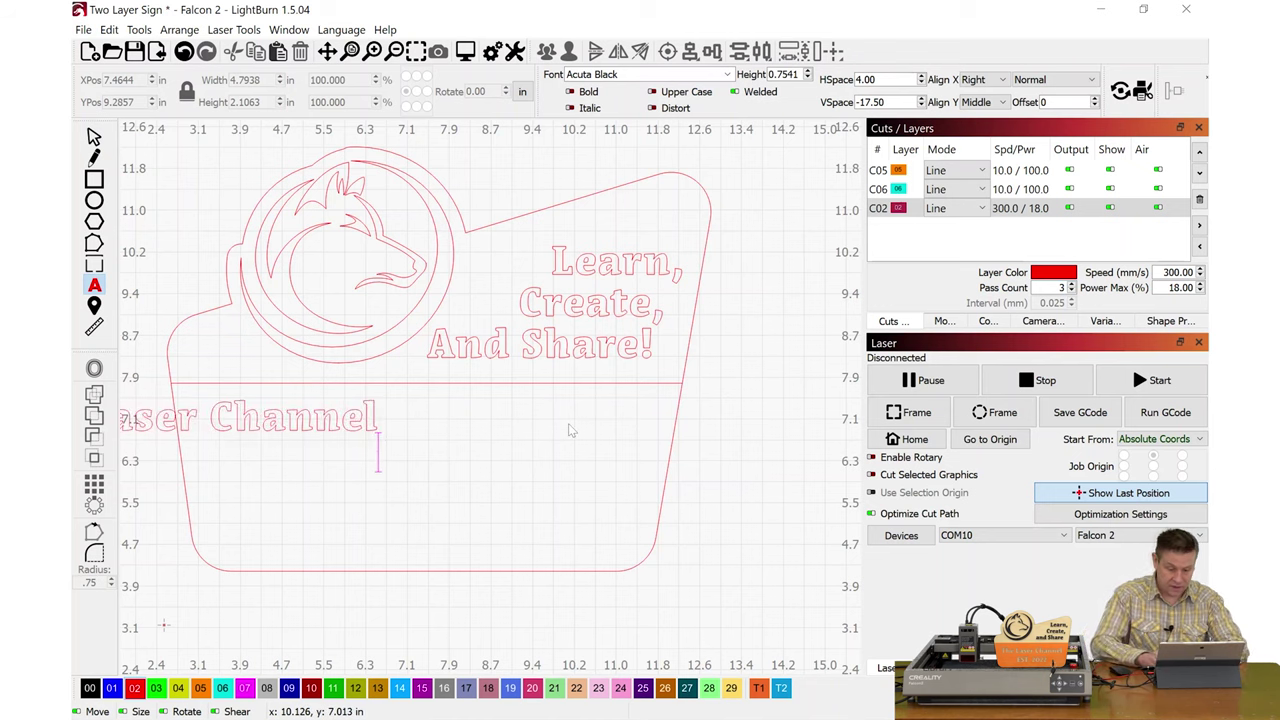
pyautogui.write('EST')
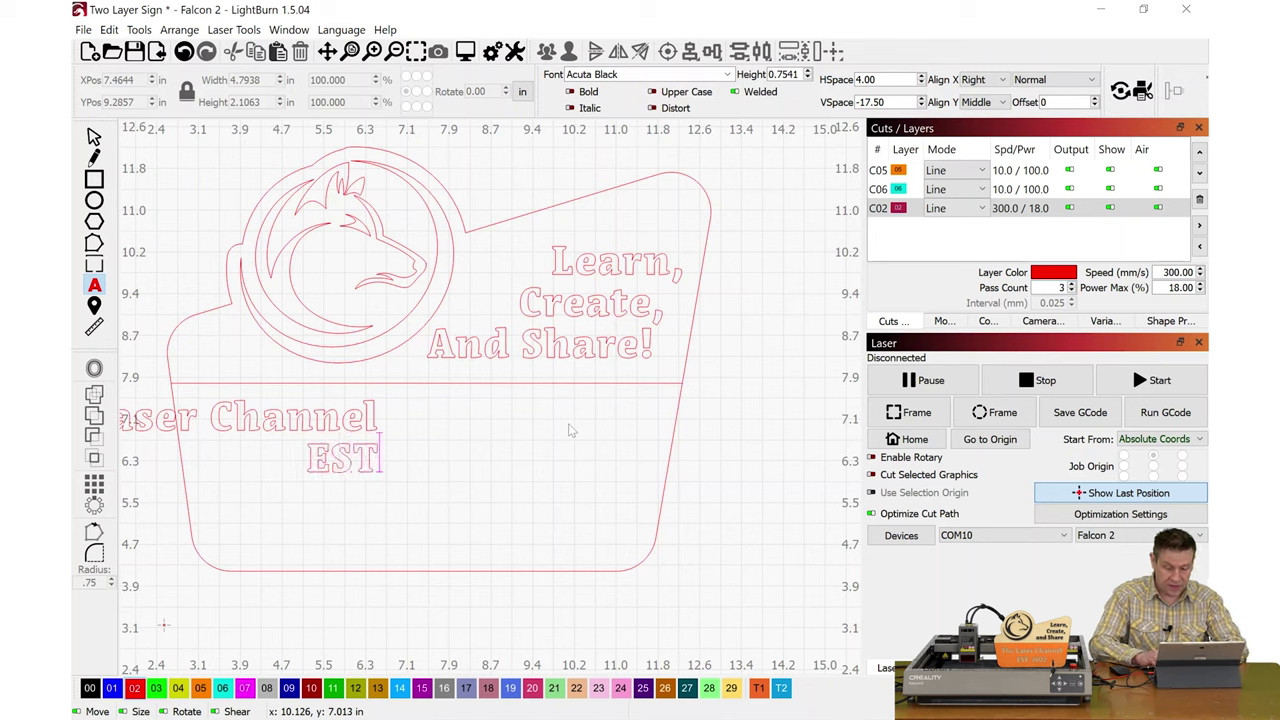
pyautogui.write('. 2022')
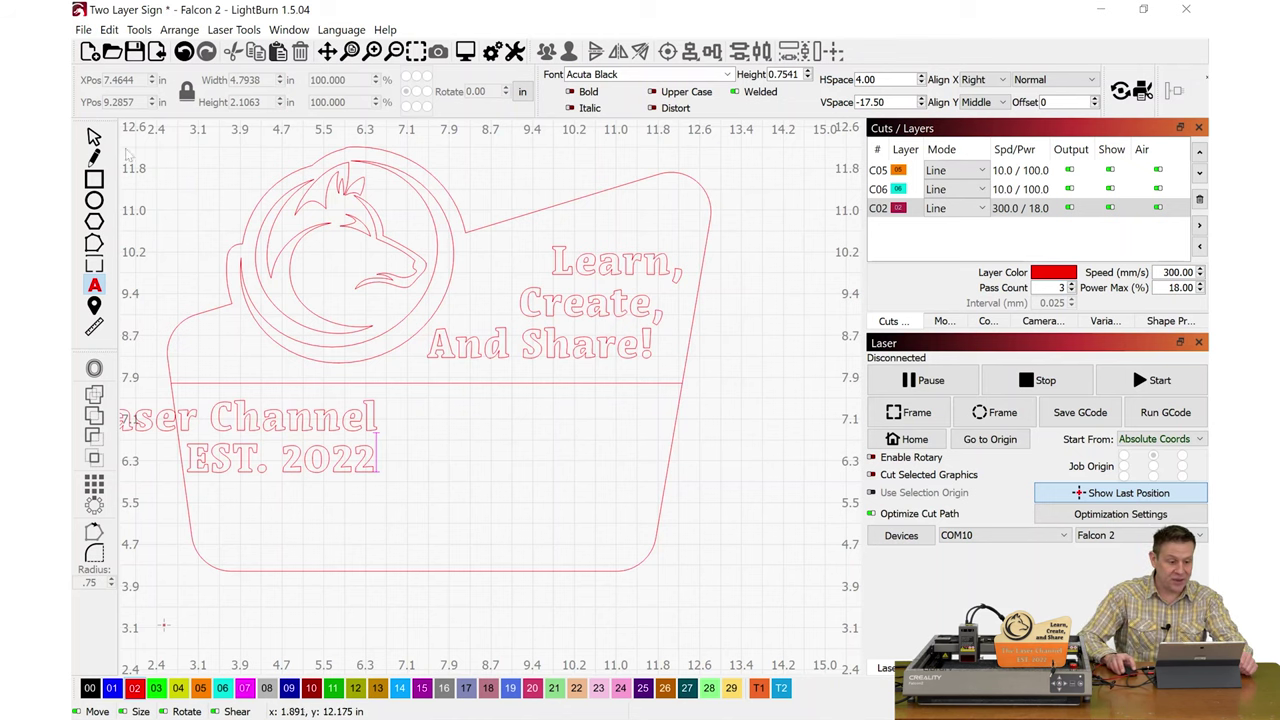
pyautogui.press('Escape')
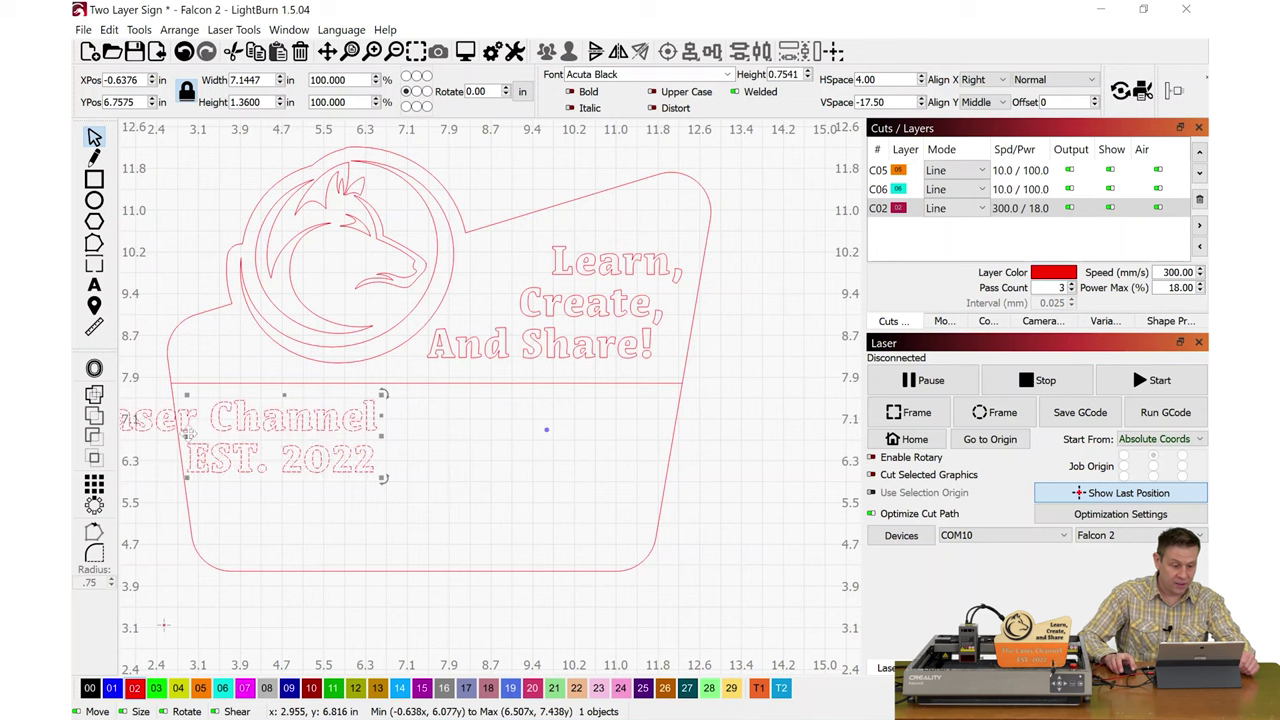
pyautogui.moveTo(190, 436); pyautogui.dragTo(432, 440)
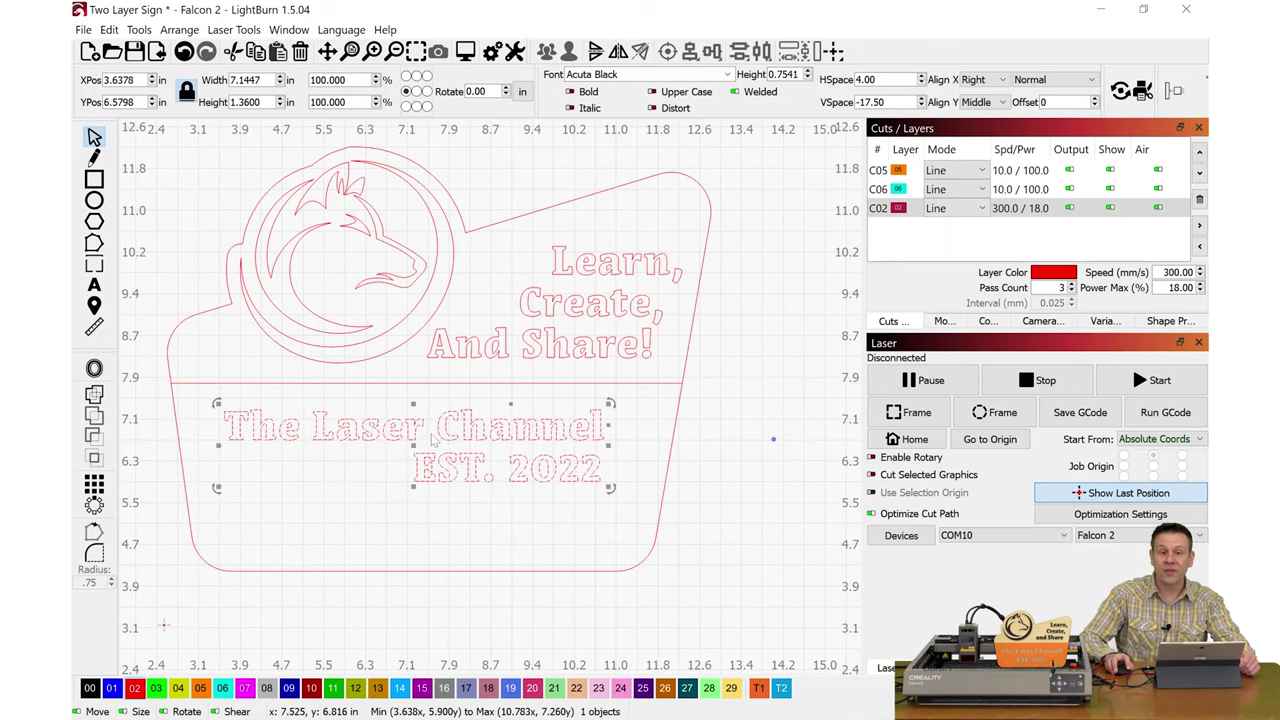
# Centre-align the two text lines and shift the text block left in the panel.
pyautogui.click(1013, 89)
pyautogui.click(1000, 108)
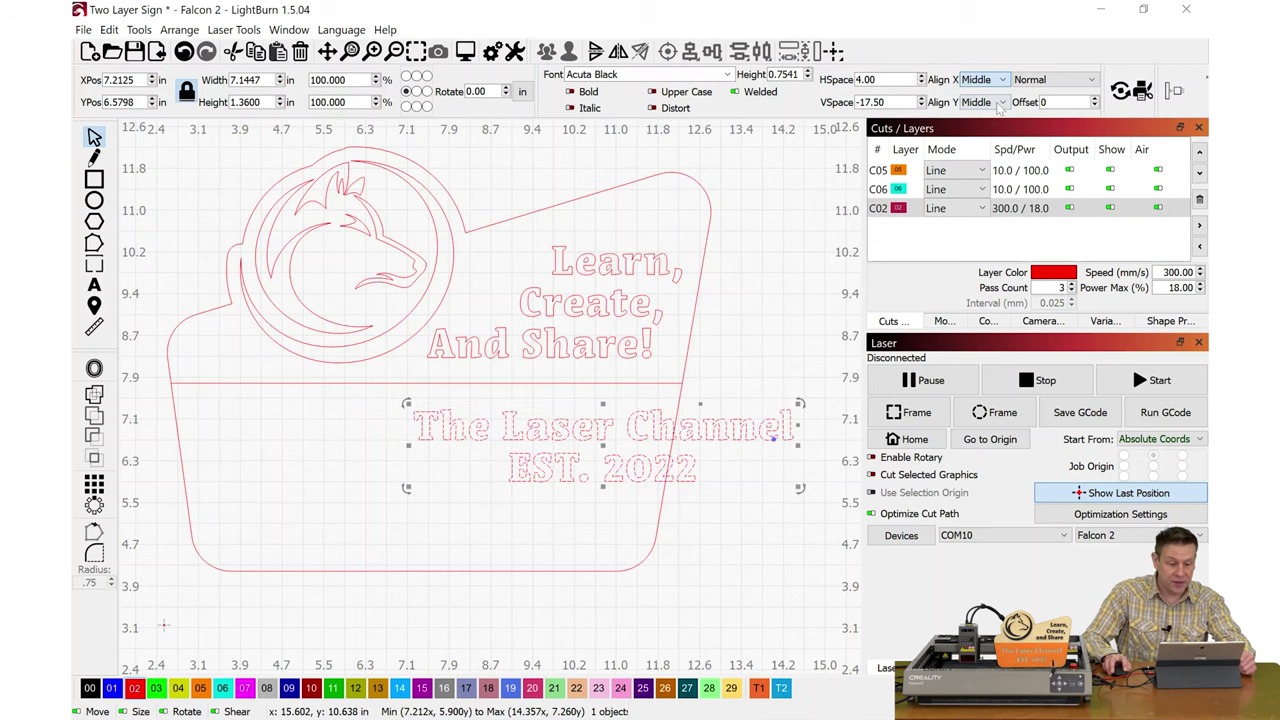
pyautogui.moveTo(603, 440); pyautogui.dragTo(434, 462)
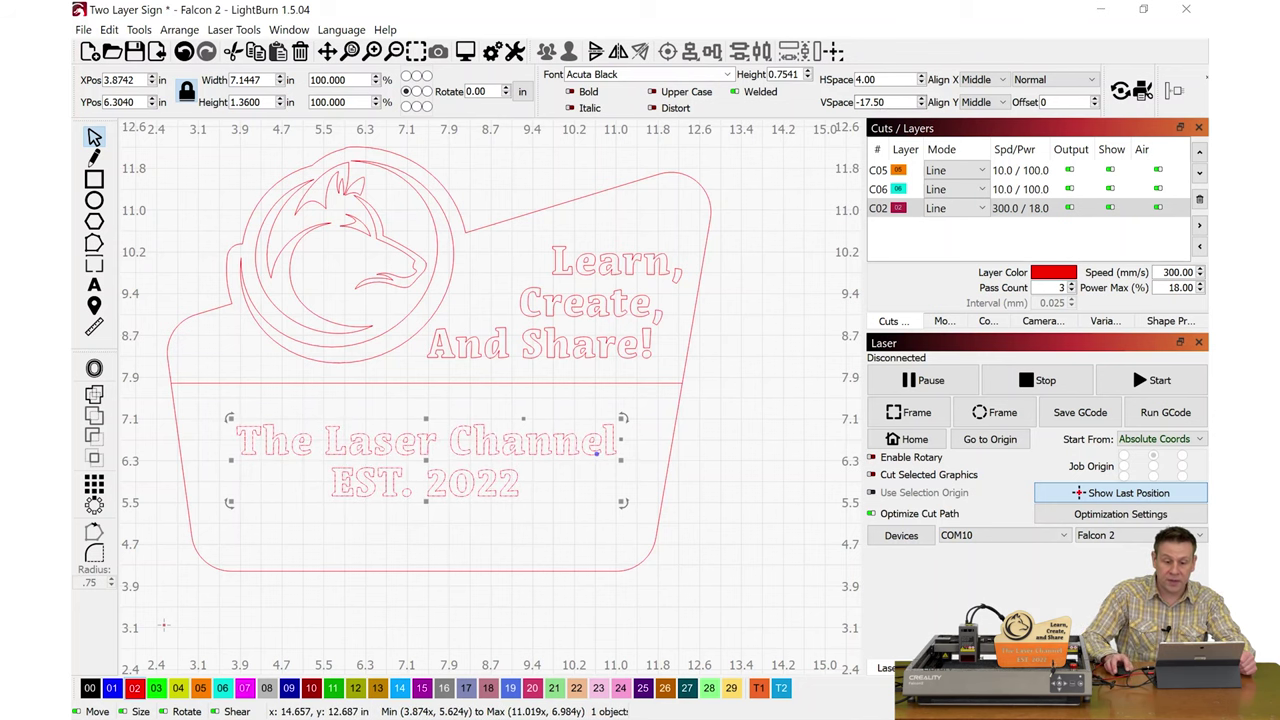
# Enlarge the text block to about 8.18 × 1.88 in and centre it low in the lower panel.
pyautogui.scroll(15, 922, 103)
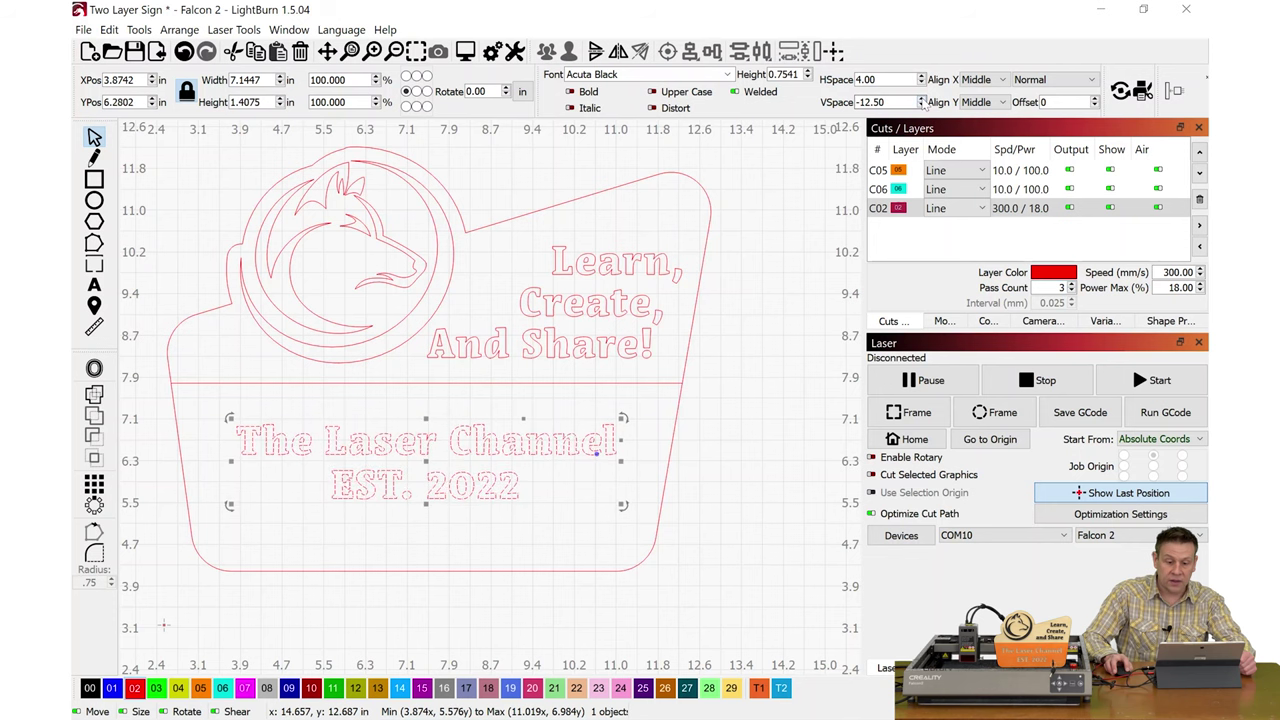
pyautogui.scroll(15, 922, 103)
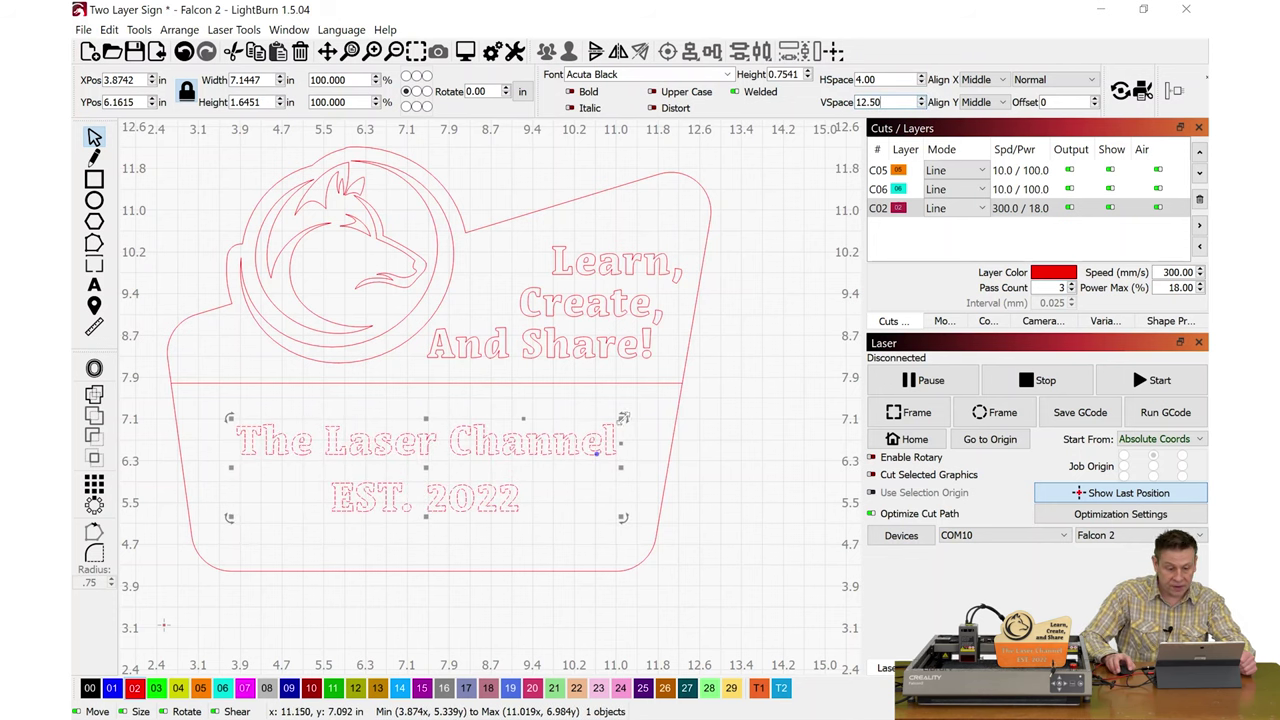
pyautogui.moveTo(624, 419); pyautogui.dragTo(671, 410)
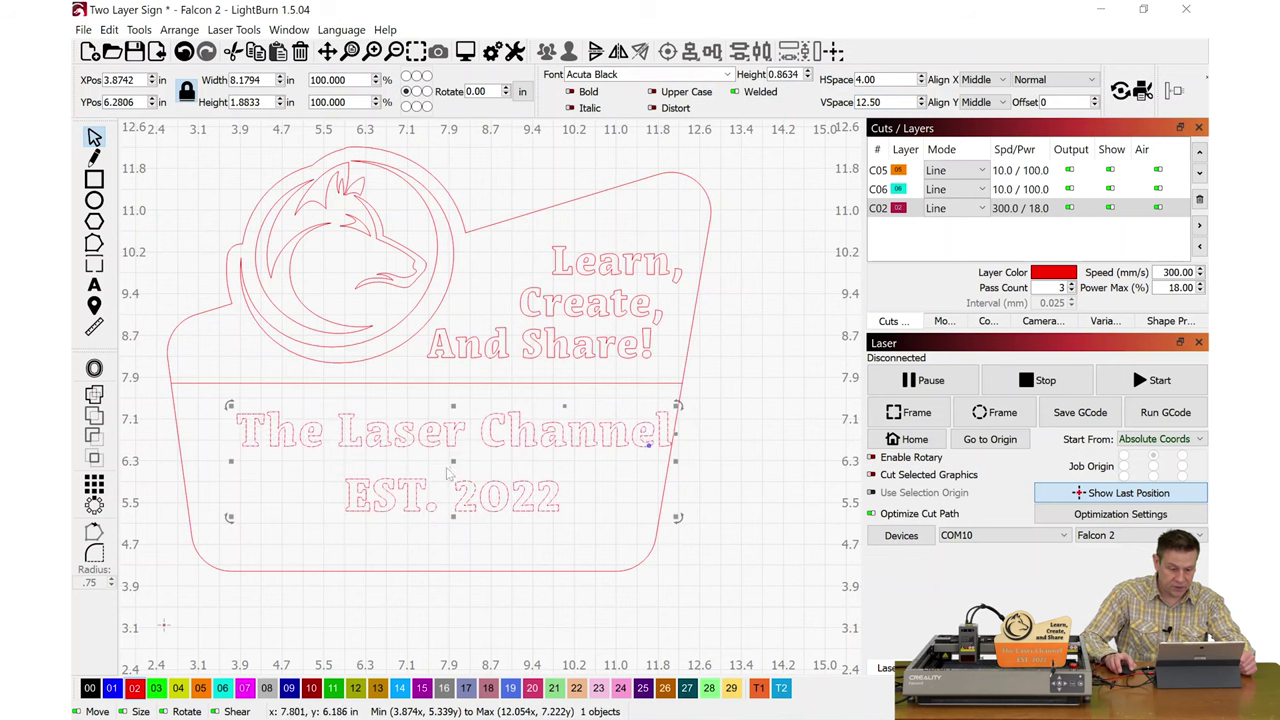
pyautogui.moveTo(449, 474); pyautogui.dragTo(425, 480)
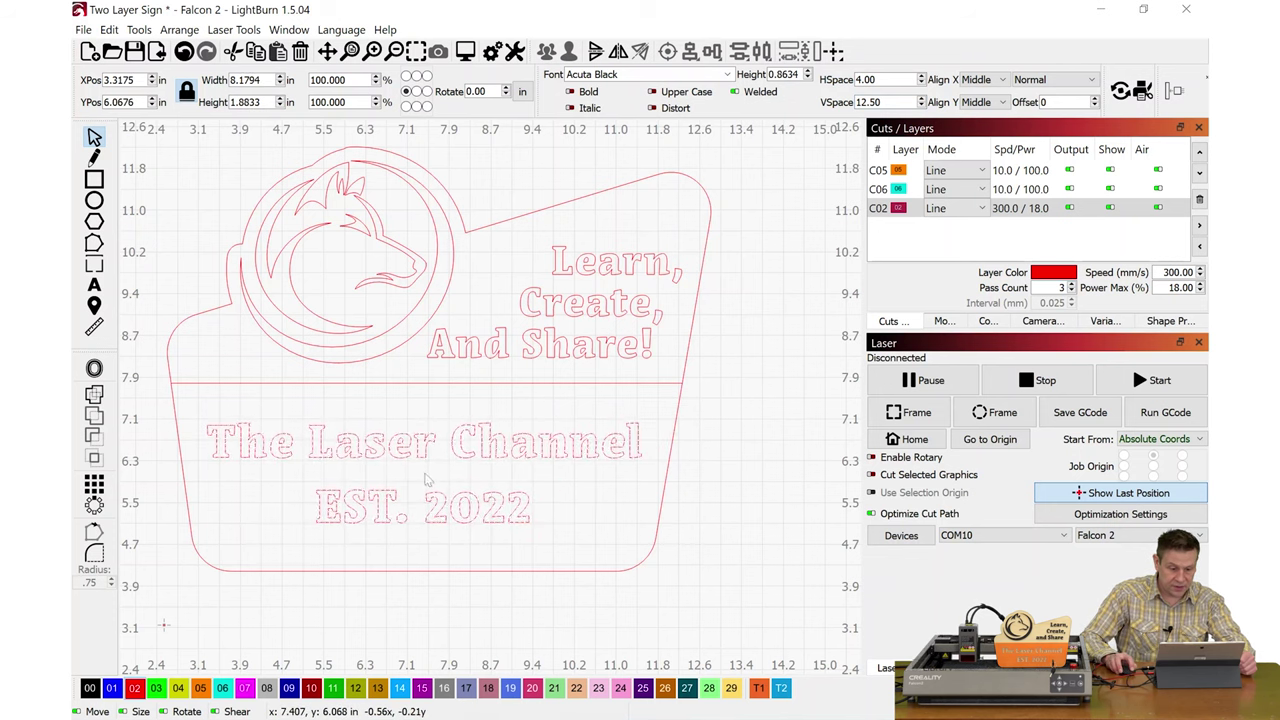
pyautogui.click(714, 472)
pyautogui.scroll(-2, 714, 472)
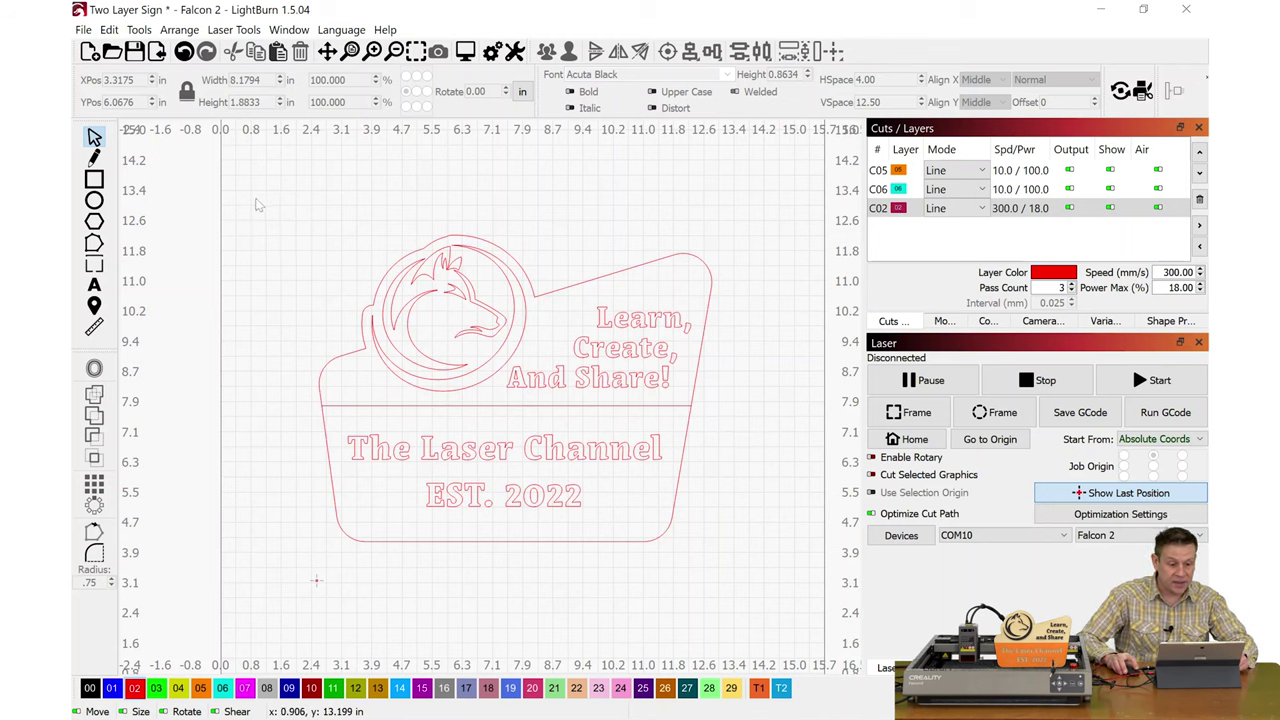
pyautogui.moveTo(256, 200); pyautogui.dragTo(752, 578)
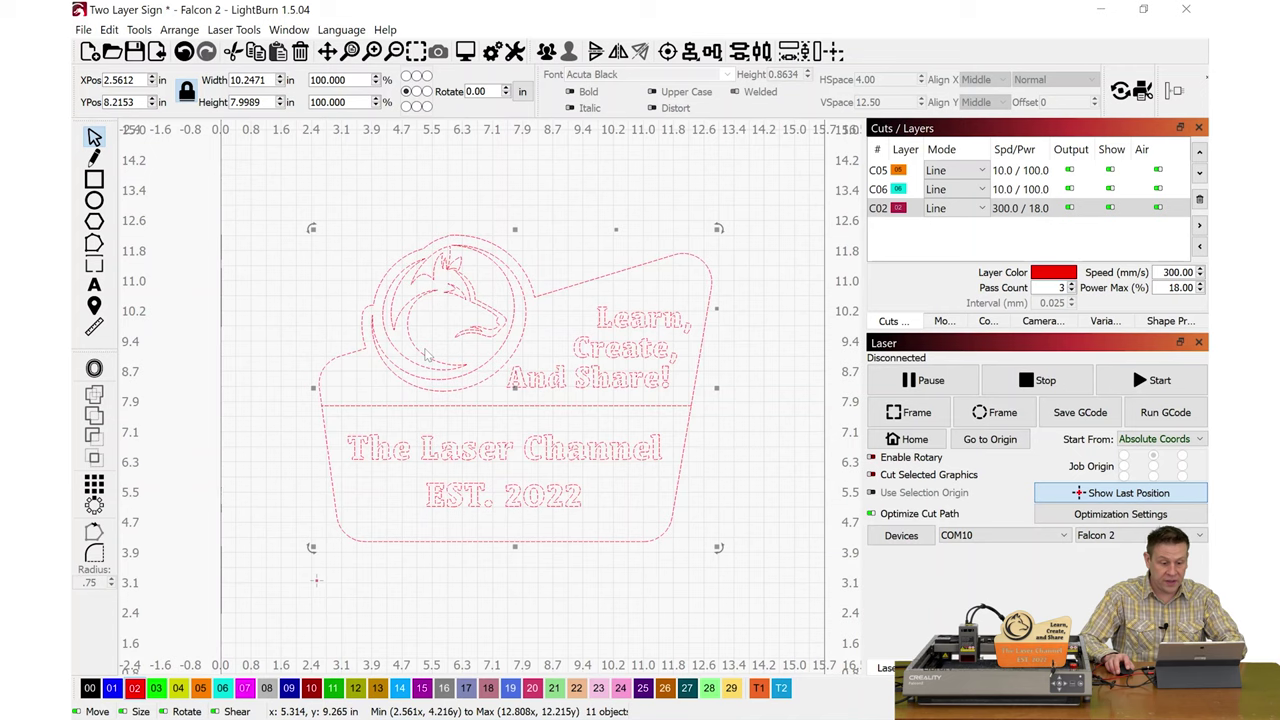
# Paste a duplicate of the whole sign and move it to the right of the original.
pyautogui.hotkey('ctrl', 'v')
pyautogui.scroll(-1, 404, 348)
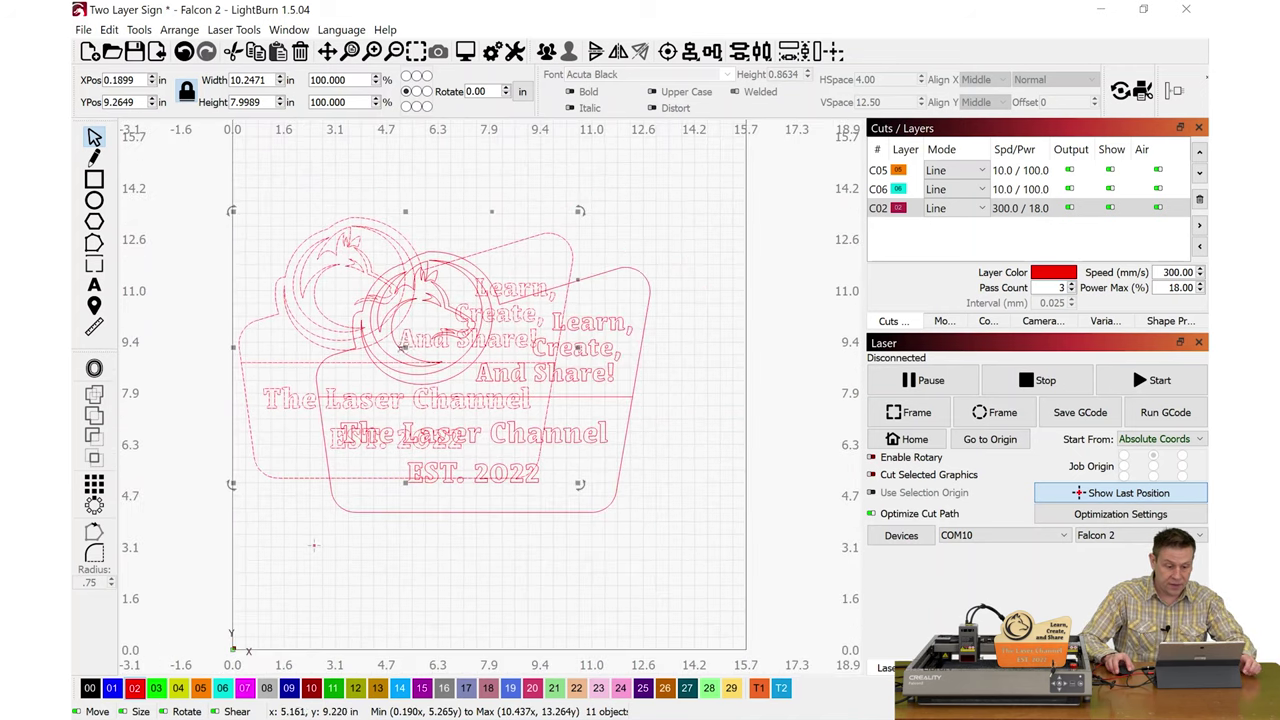
pyautogui.moveTo(401, 347); pyautogui.dragTo(862, 380)
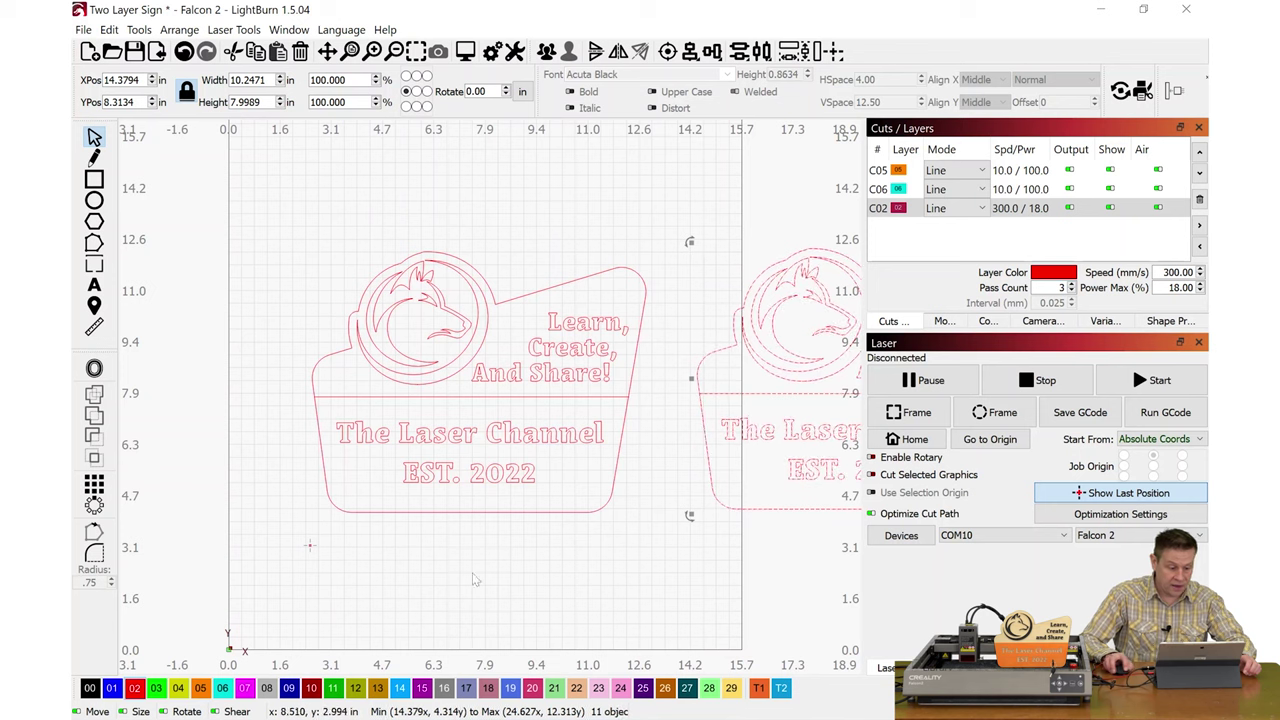
pyautogui.click(656, 599)
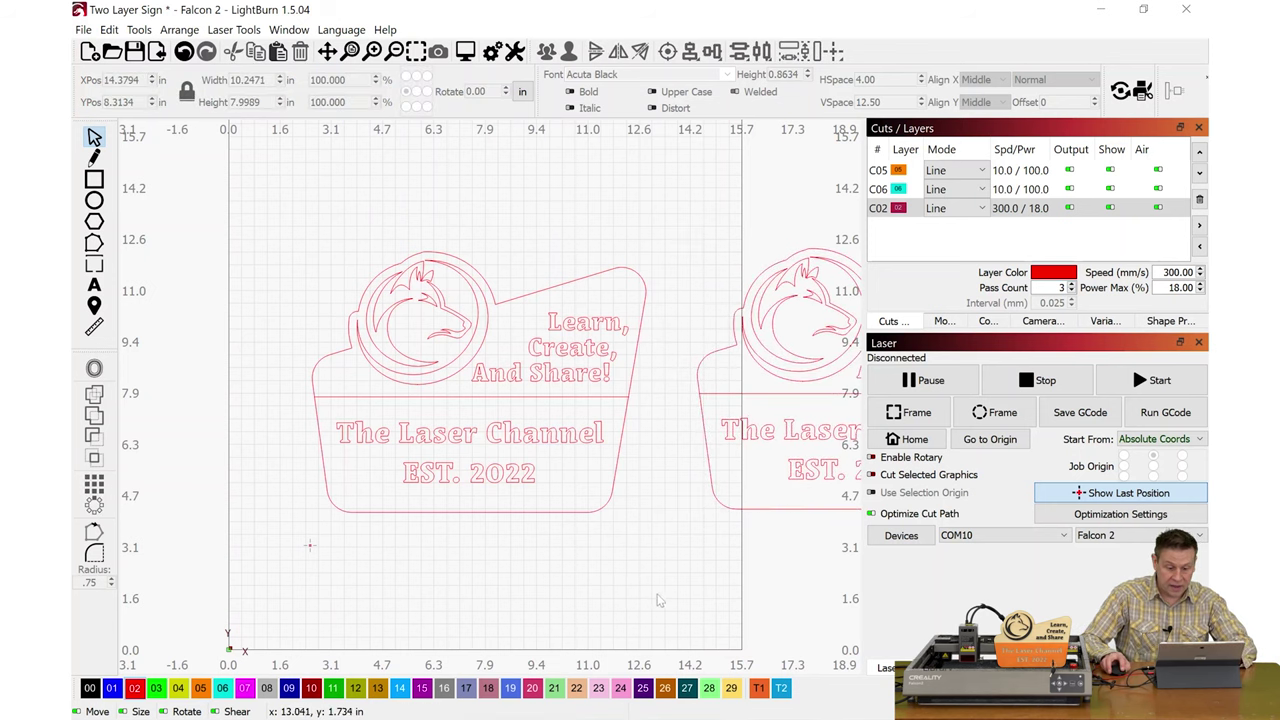
pyautogui.moveTo(658, 600); pyautogui.dragTo(469, 594)
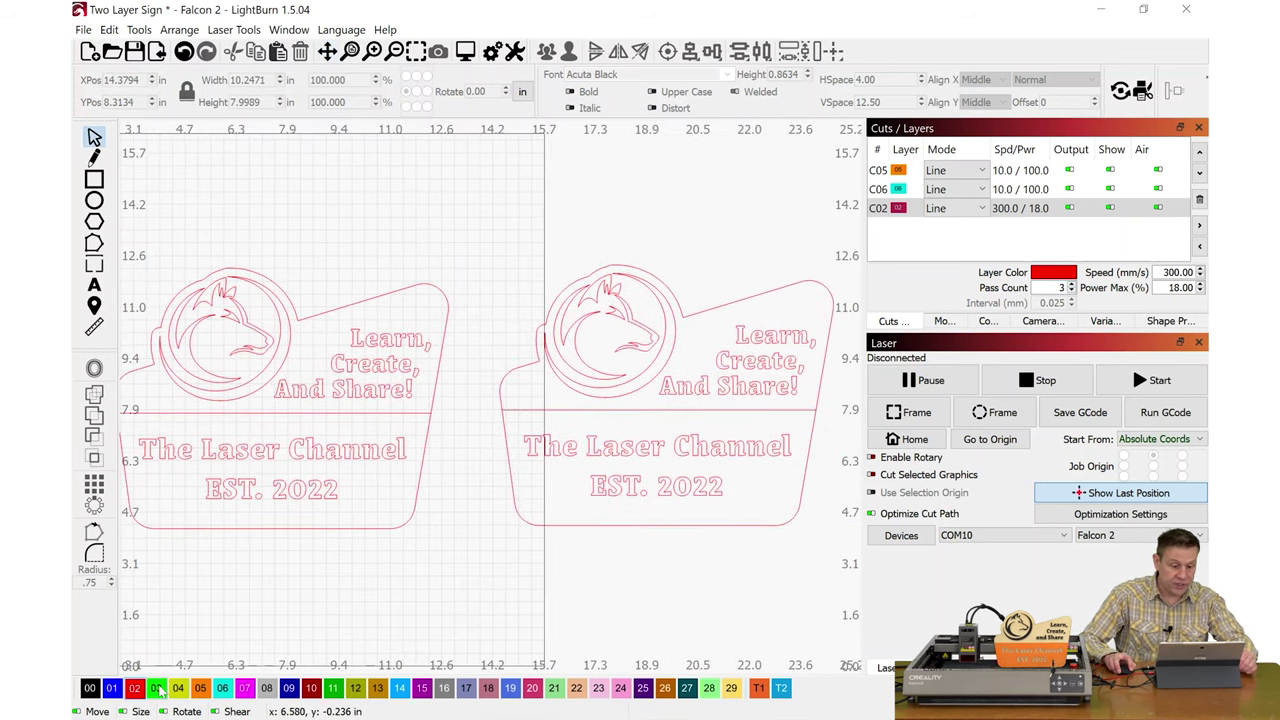
# Put the right-hand sign copy on green layer 03 and recentre the view on both signs.
pyautogui.moveTo(491, 241); pyautogui.dragTo(856, 572)
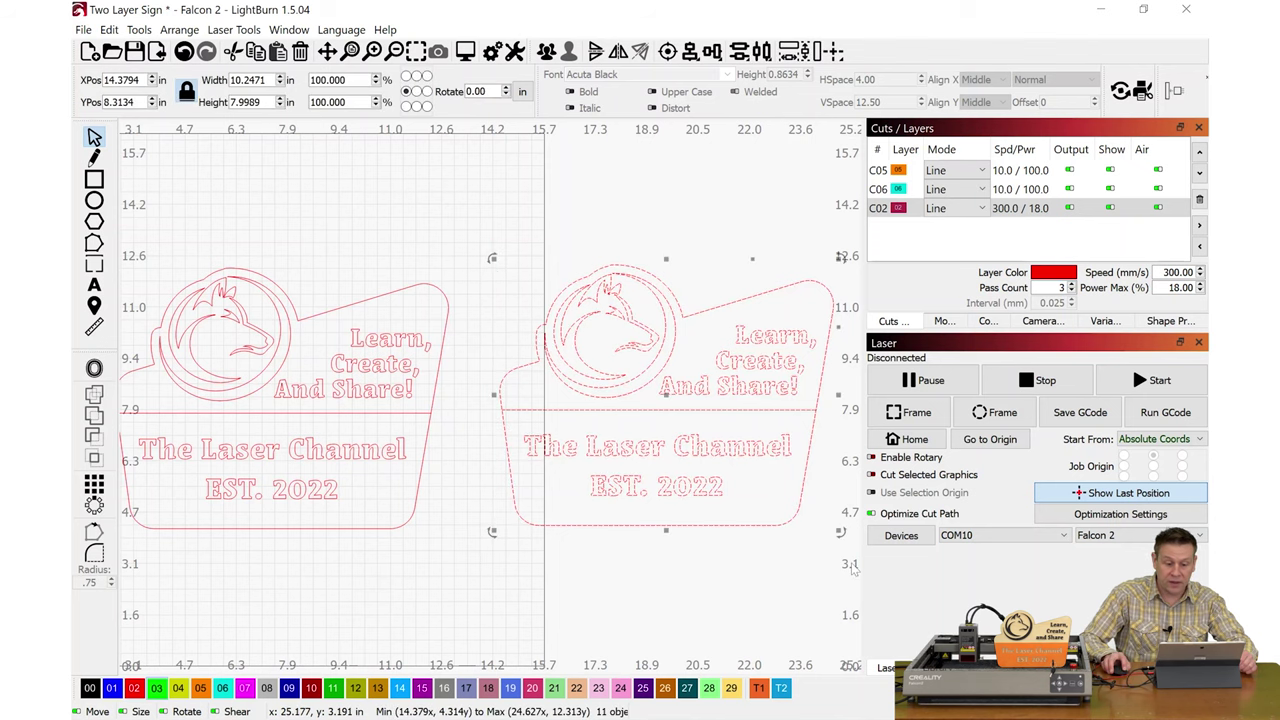
pyautogui.click(156, 688)
pyautogui.click(619, 595)
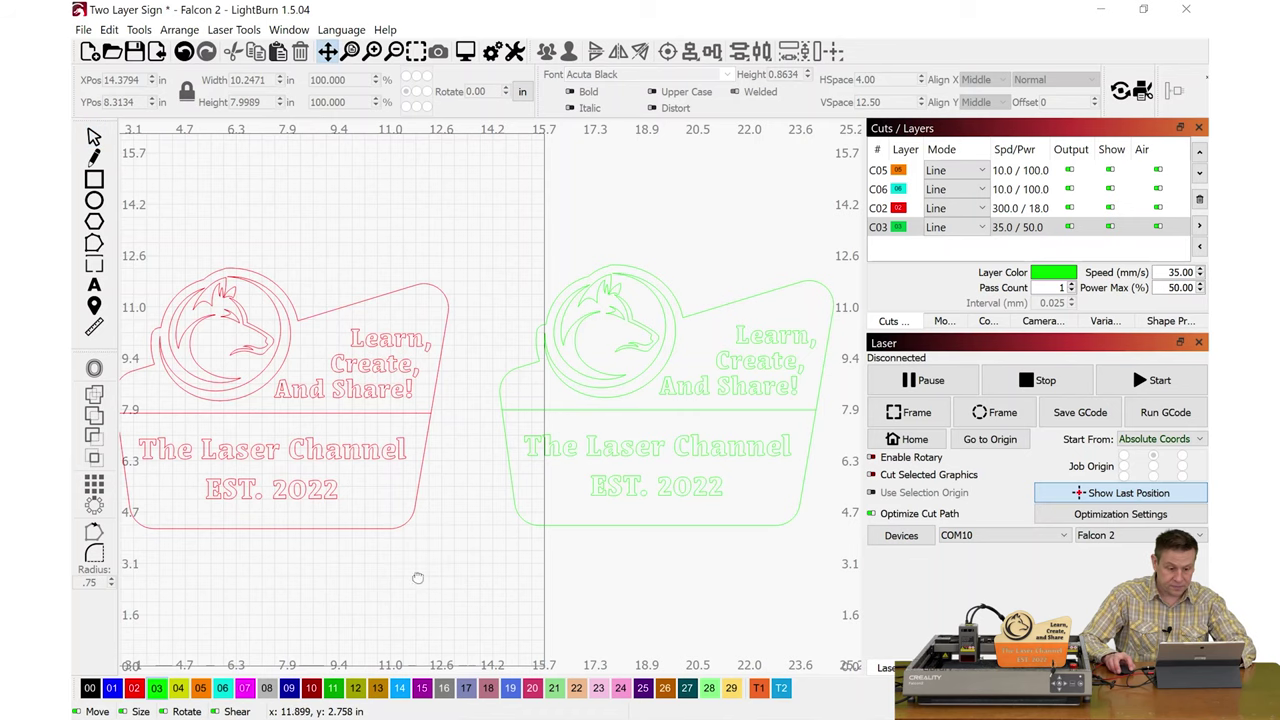
pyautogui.moveTo(417, 577); pyautogui.dragTo(457, 540)
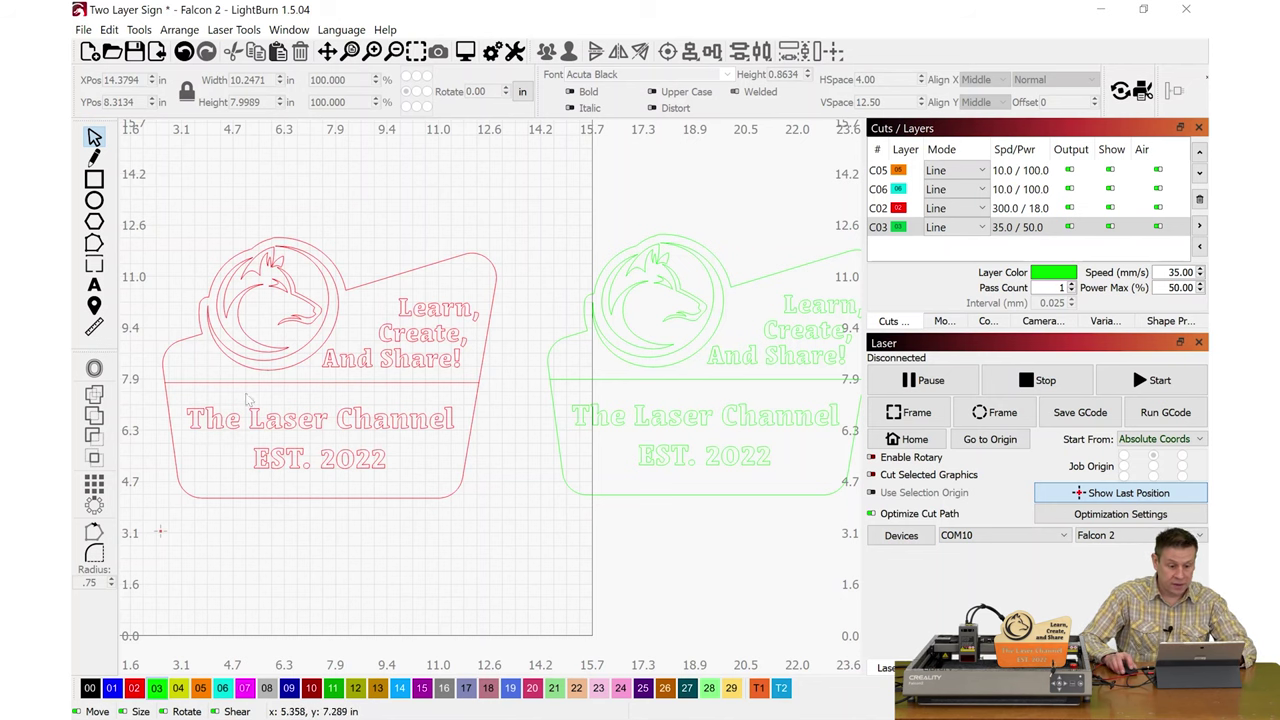
pyautogui.scroll(1, 237, 393)
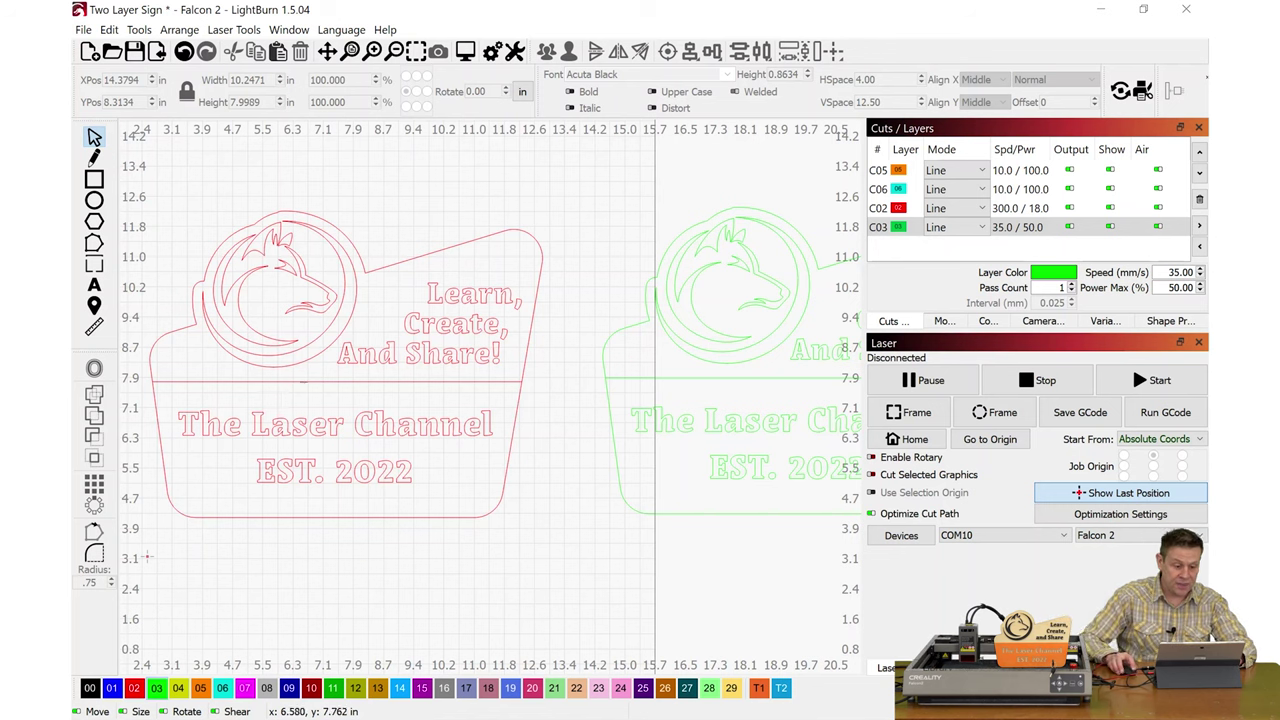
pyautogui.click(302, 383)
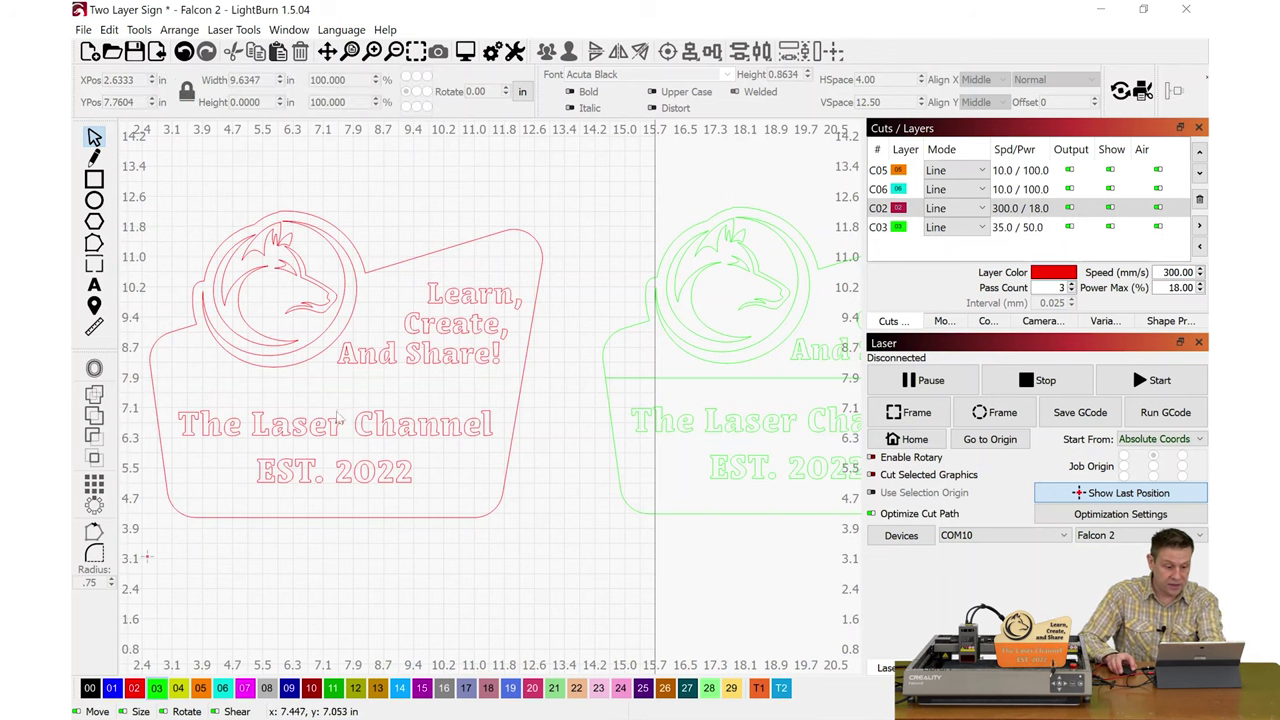
# Delete the divider, text pieces, slogan and double ring from the red sign.
pyautogui.press('Delete')
pyautogui.click(338, 420)
pyautogui.keyDown('shift'); pyautogui.click(294, 465); pyautogui.keyUp('shift')
pyautogui.press('Delete')
pyautogui.click(410, 358)
pyautogui.press('Delete')
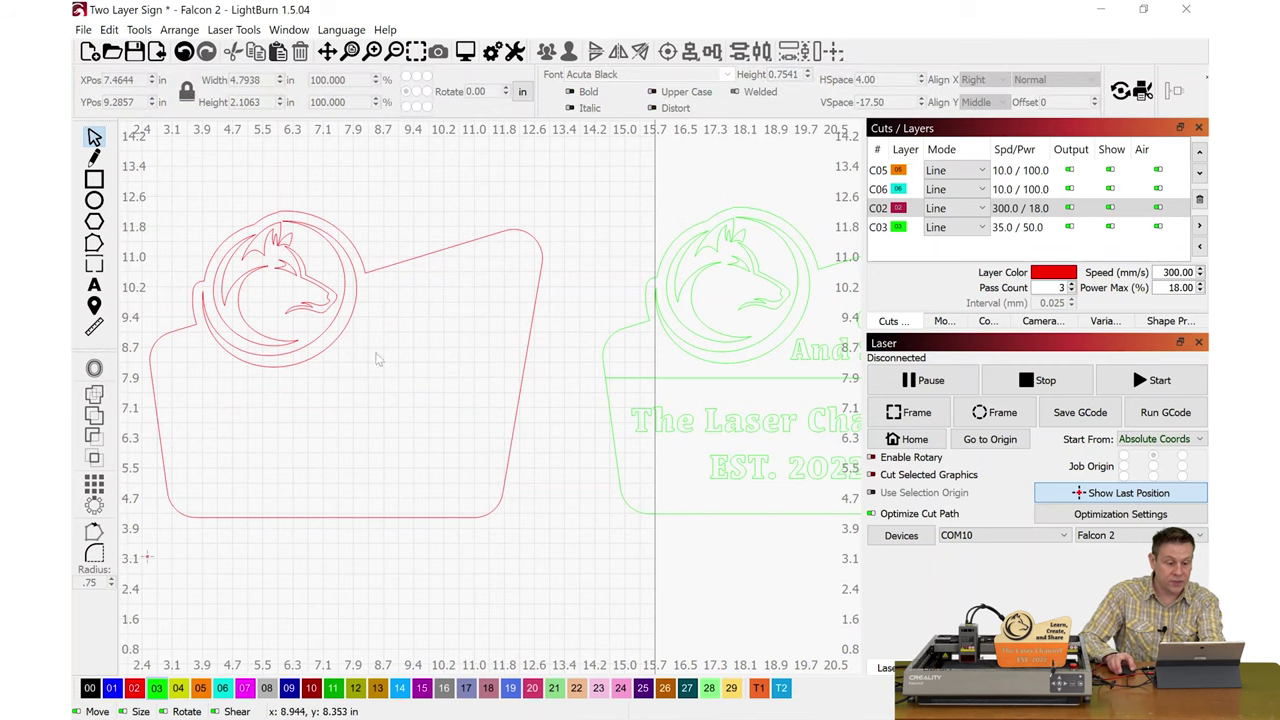
pyautogui.click(340, 336)
pyautogui.press('Delete')
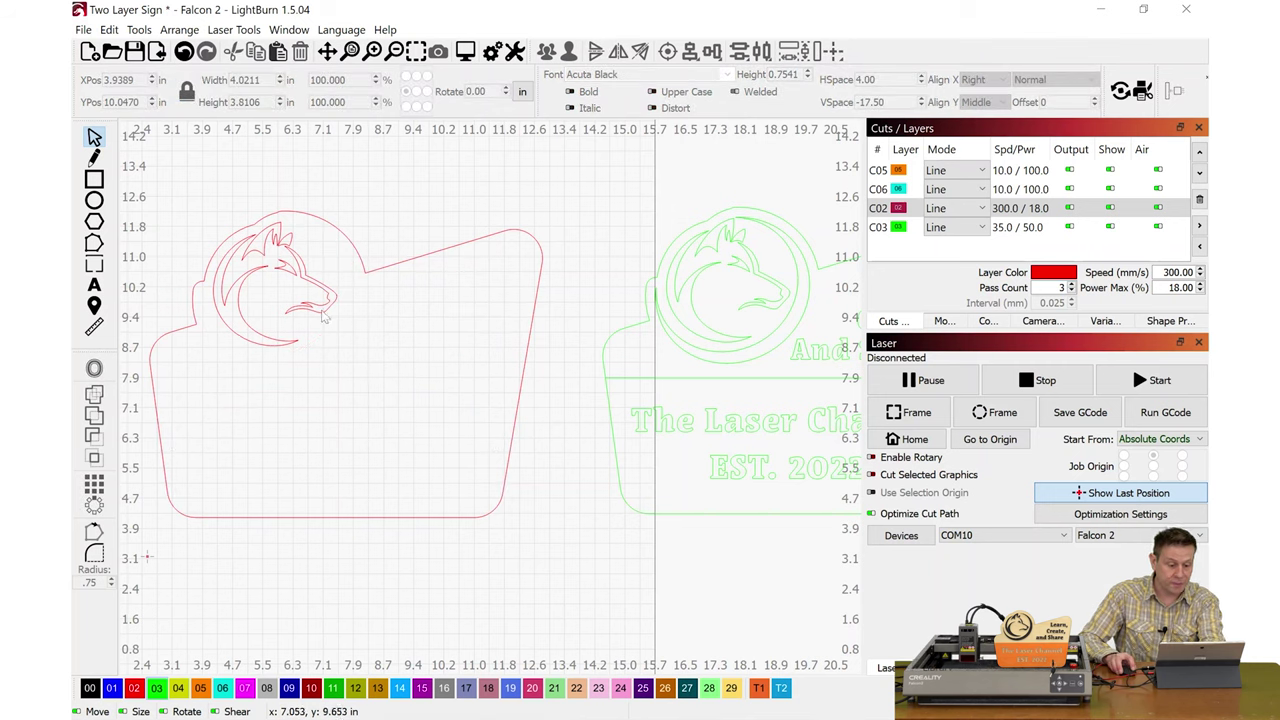
# Delete the remaining wolf-head pieces so only the red outer outline remains.
pyautogui.click(327, 312)
pyautogui.press('Delete')
pyautogui.click(307, 291)
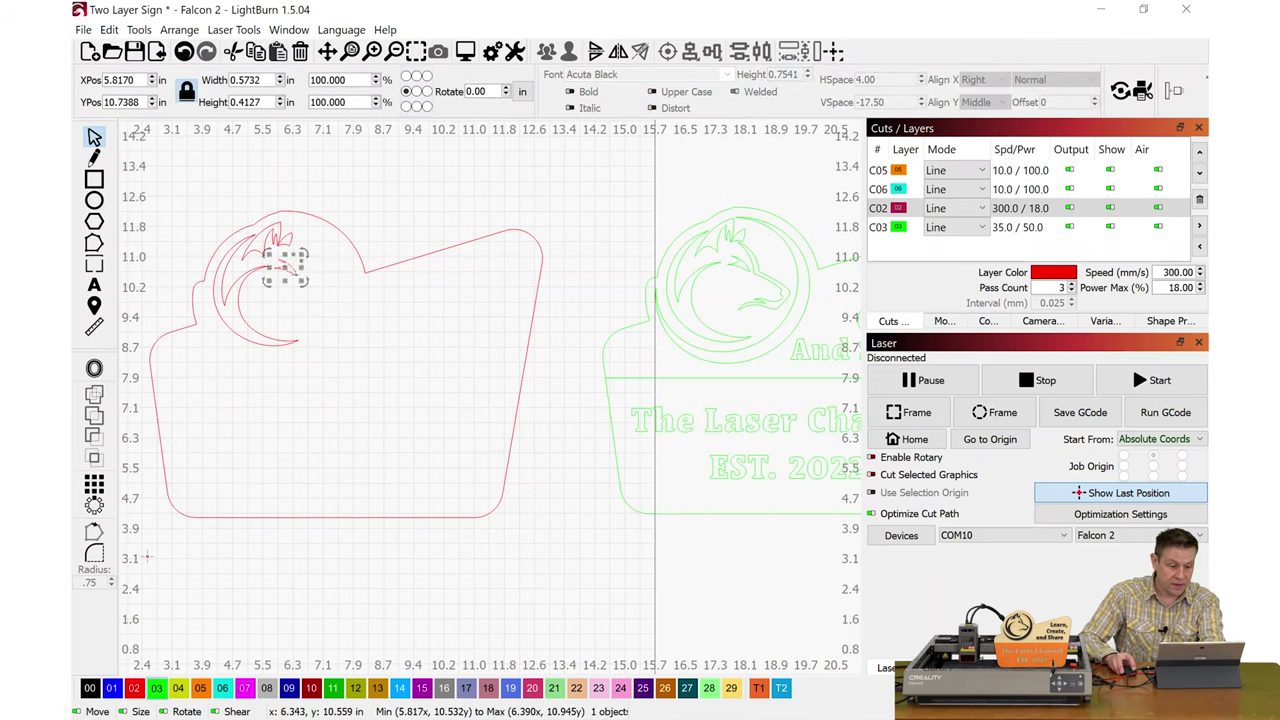
pyautogui.press('Delete')
pyautogui.click(285, 245)
pyautogui.press('Delete')
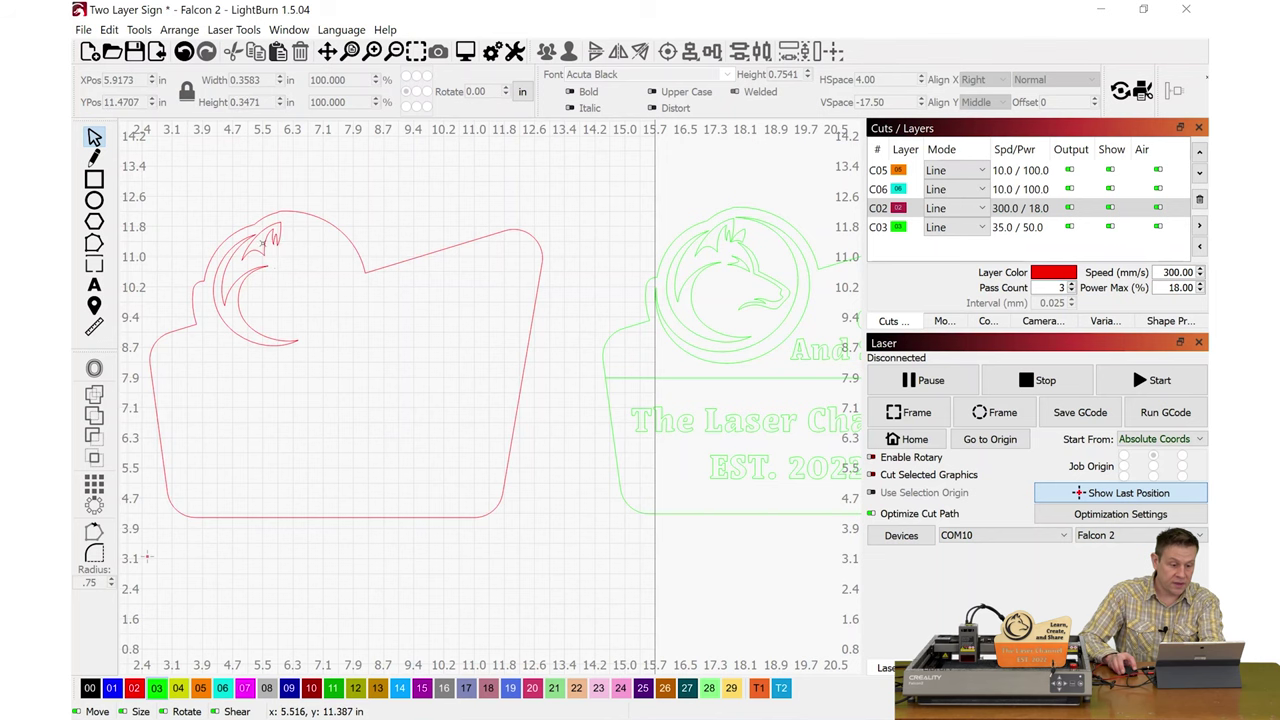
pyautogui.press('Delete')
pyautogui.click(265, 262)
pyautogui.press('Delete')
pyautogui.click(241, 285)
pyautogui.press('Delete')
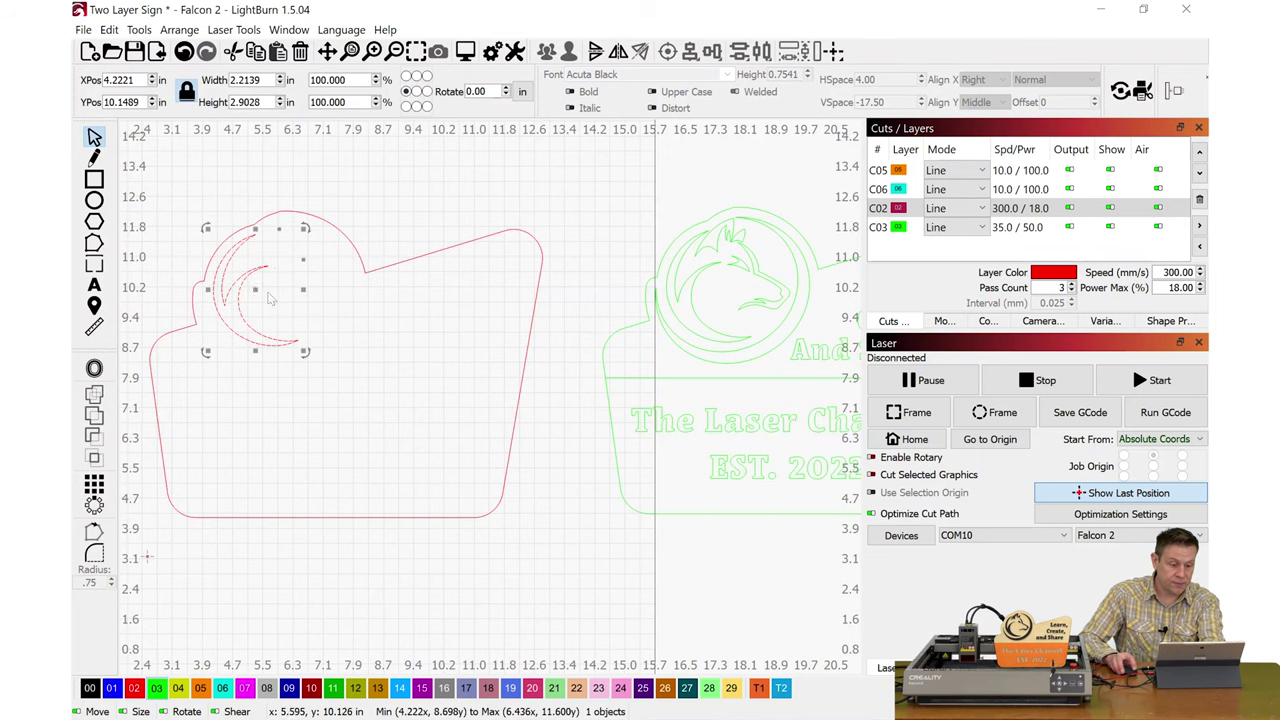
pyautogui.click(296, 338)
pyautogui.press('Delete')
pyautogui.scroll(-2, 314, 374)
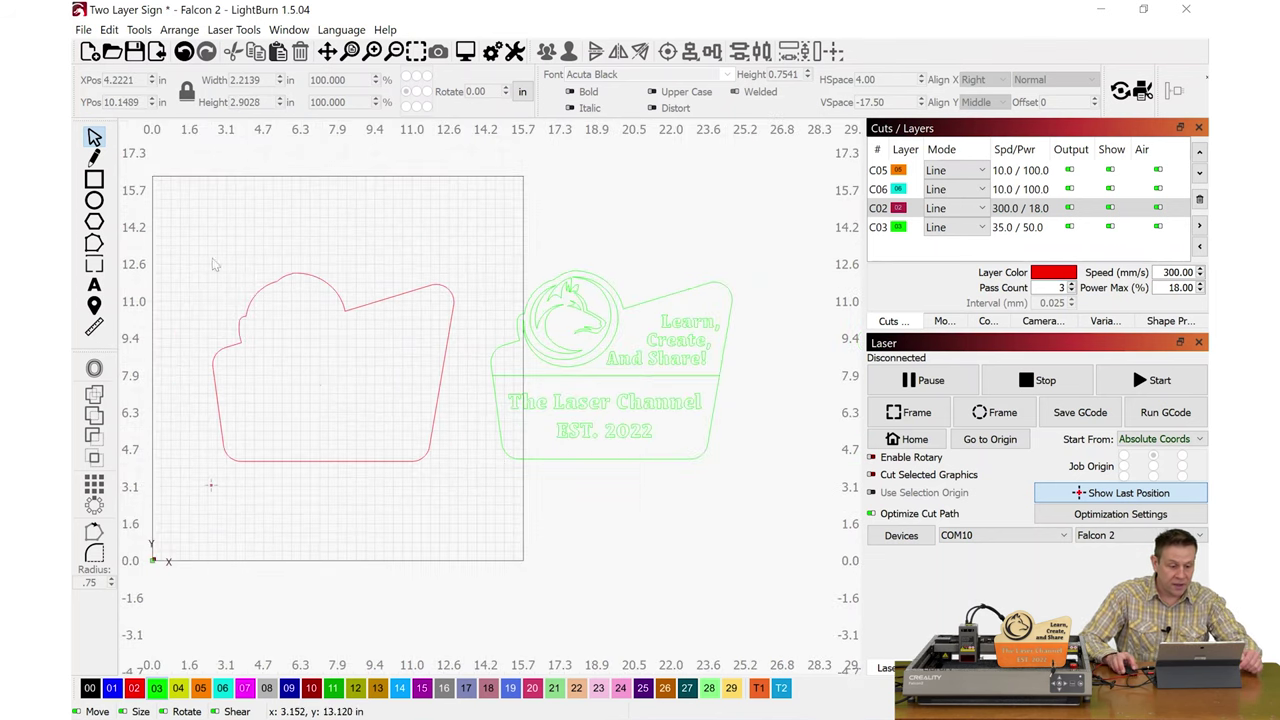
# Marquee-select the green sign with its wolf emblem and text, and shift it further right.
pyautogui.moveTo(484, 244); pyautogui.dragTo(743, 501)
pyautogui.moveTo(612, 371); pyautogui.dragTo(697, 380)
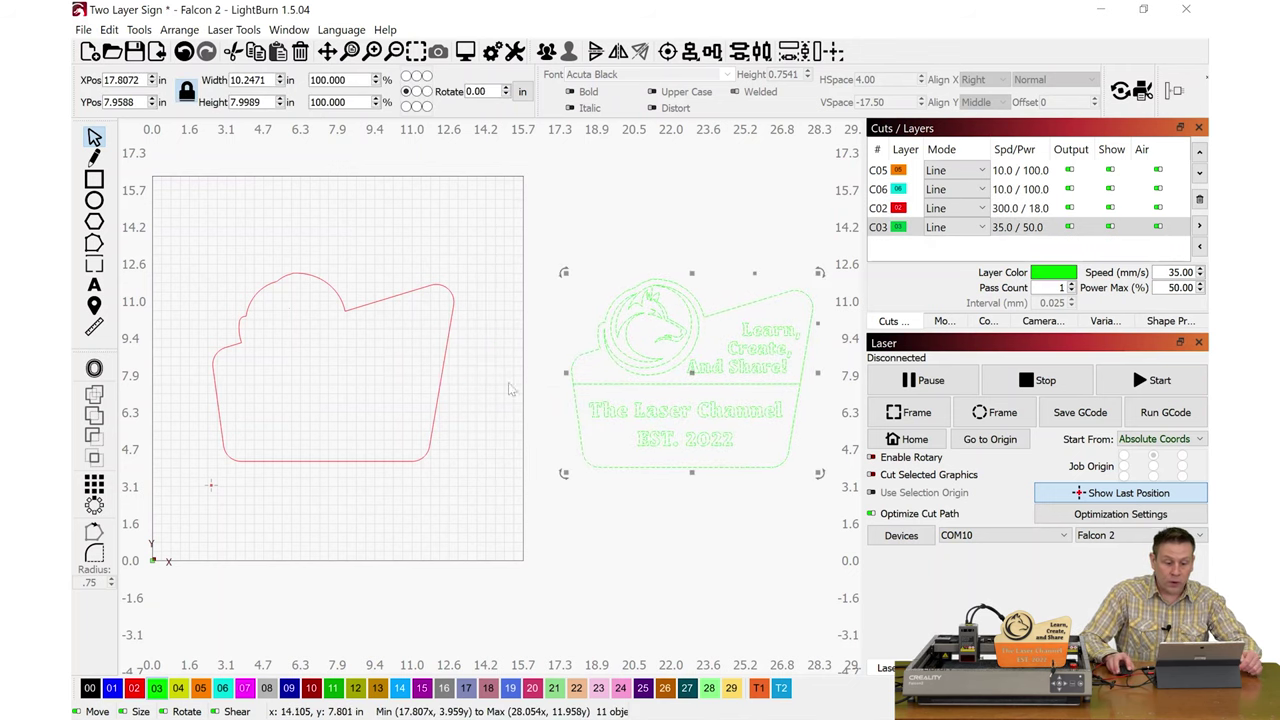
pyautogui.click(748, 398)
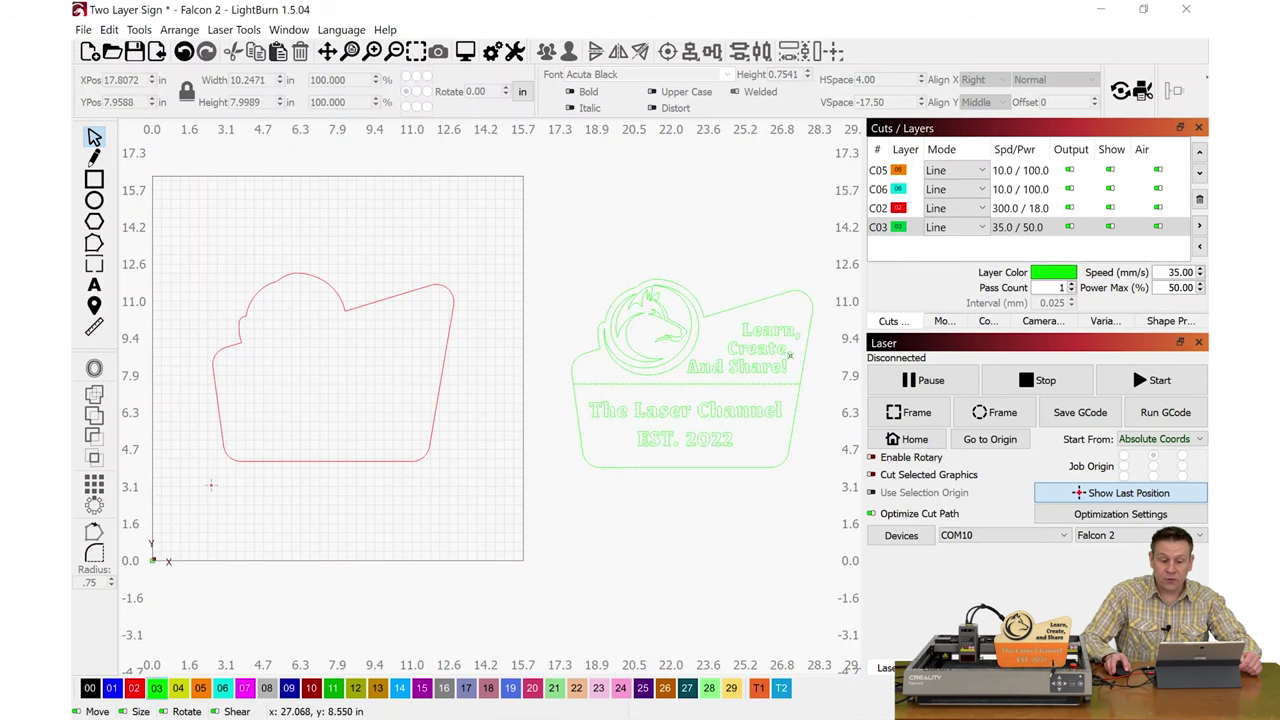
pyautogui.scroll(3, 745, 385)
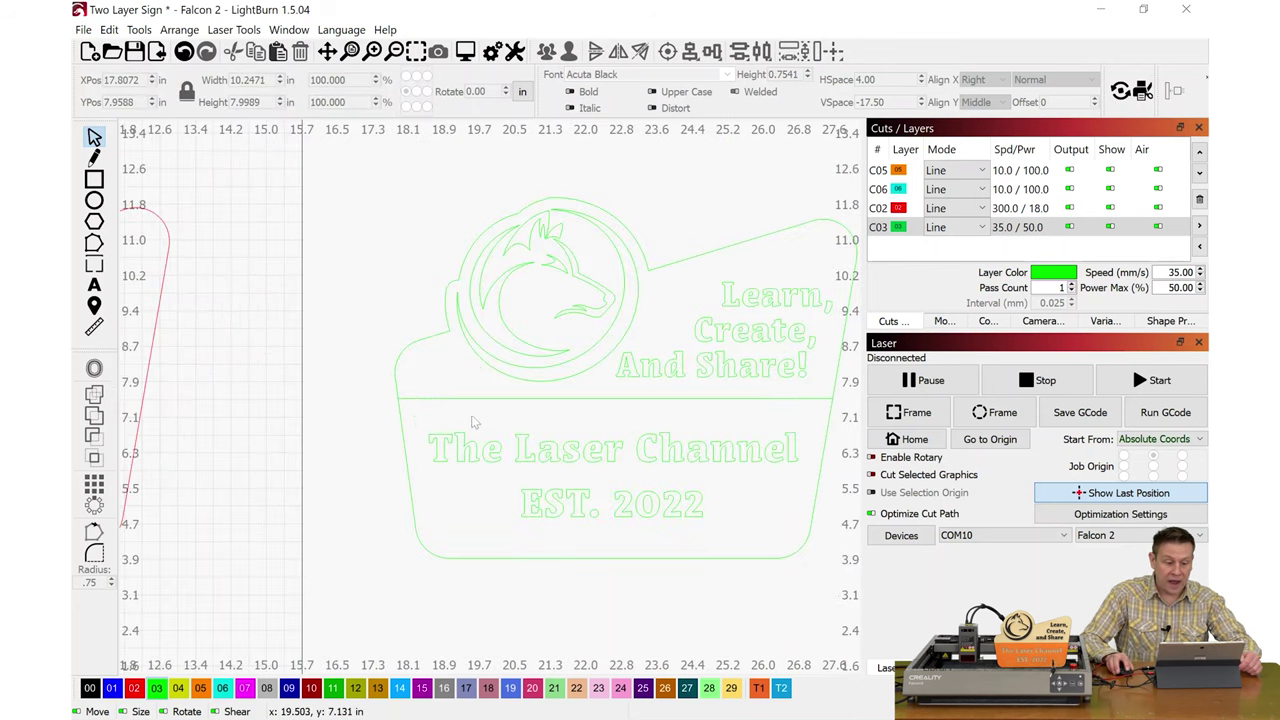
pyautogui.scroll(-4, 490, 425)
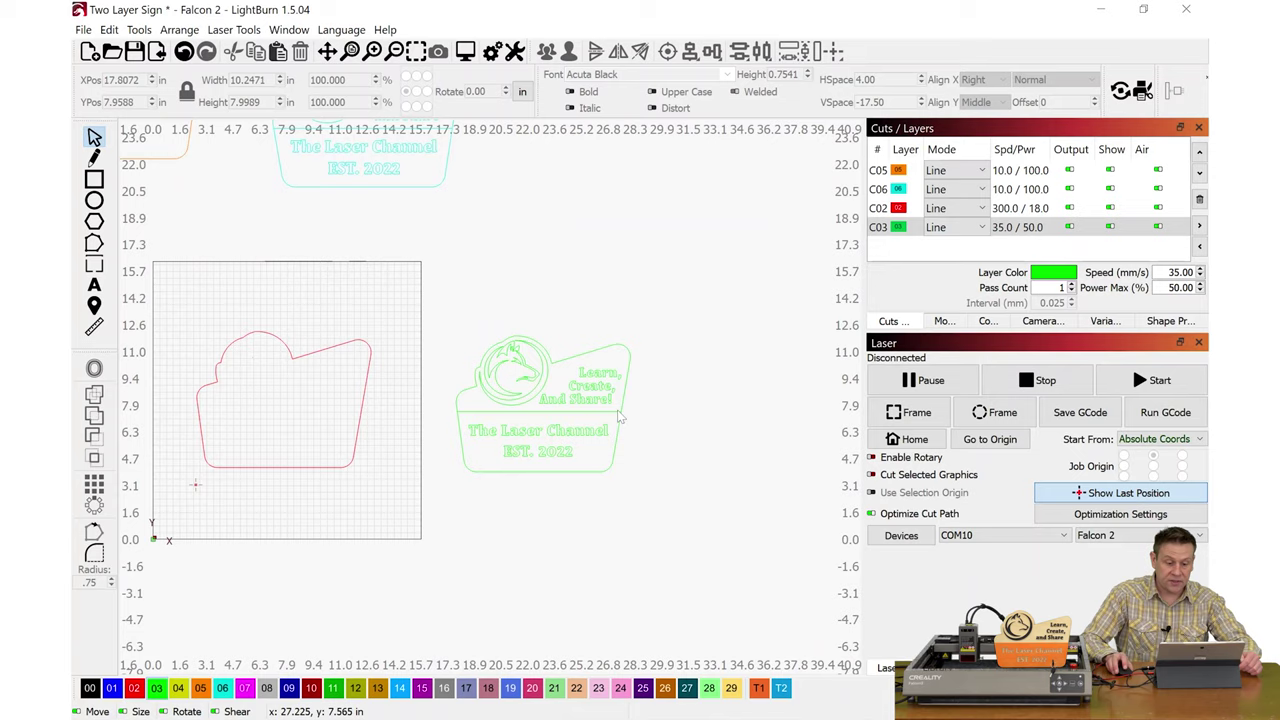
pyautogui.scroll(4, 620, 410)
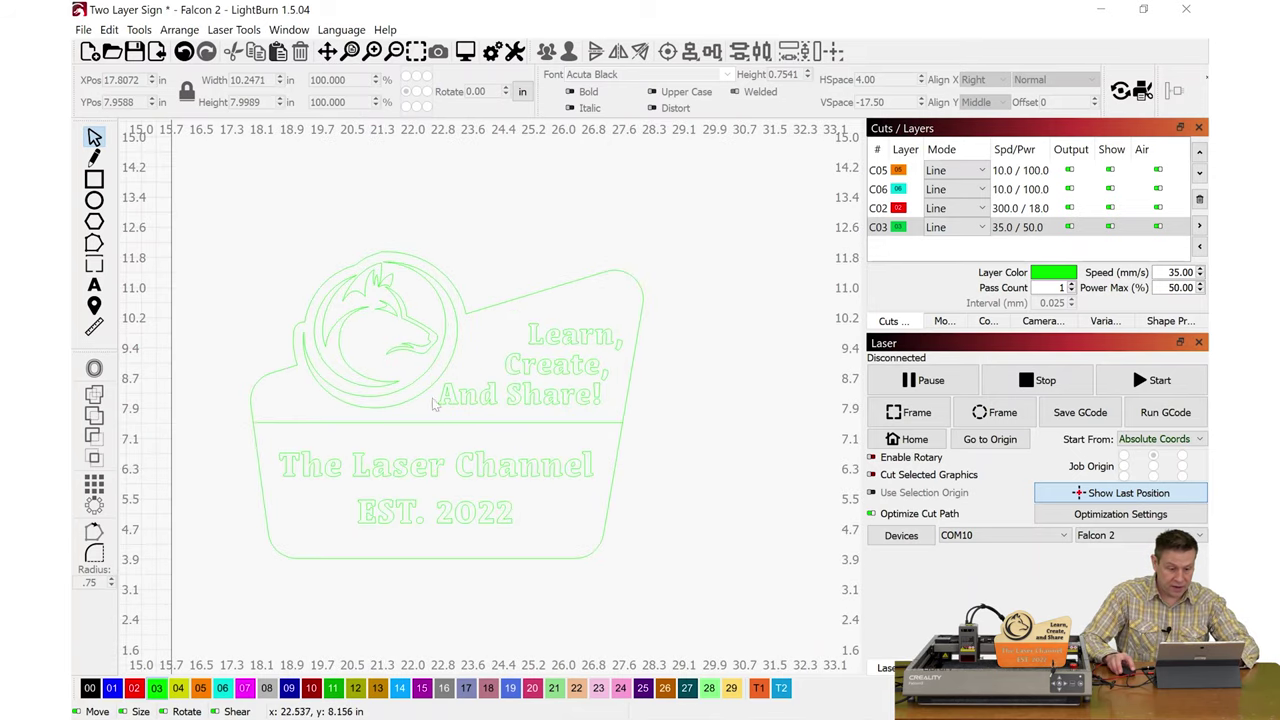
pyautogui.scroll(2, 480, 420)
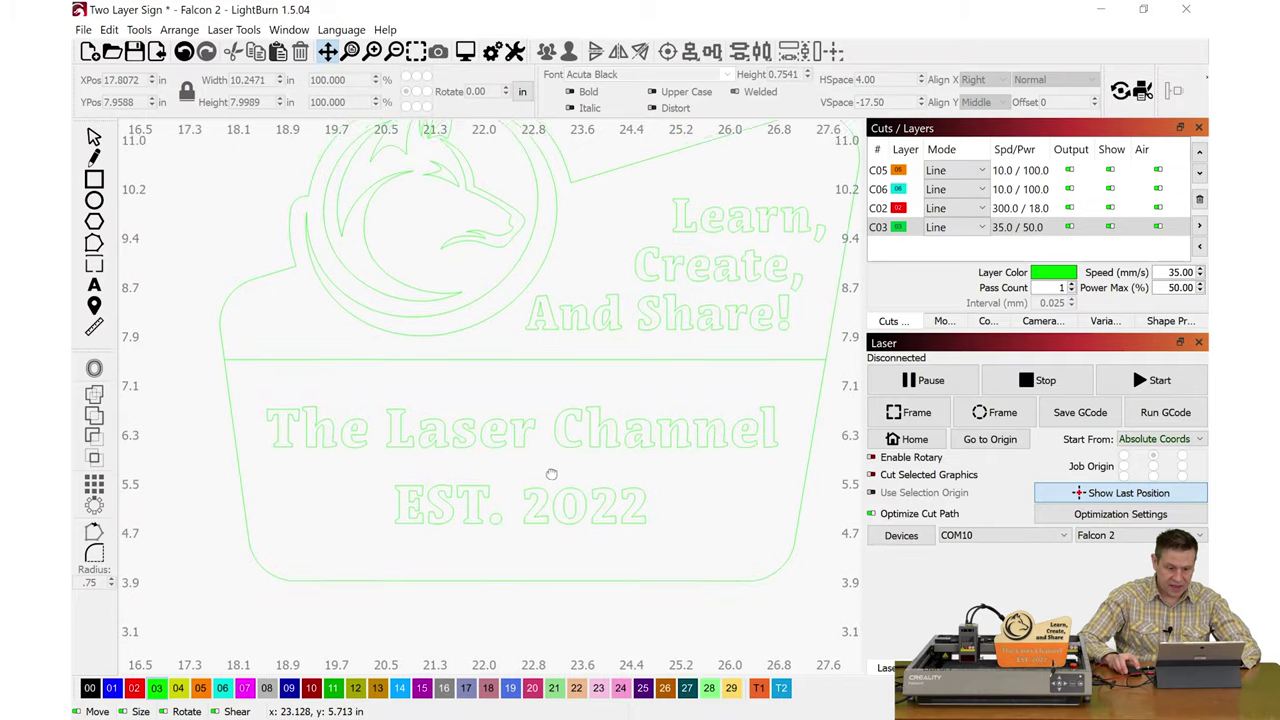
pyautogui.moveTo(551, 474); pyautogui.dragTo(534, 443)
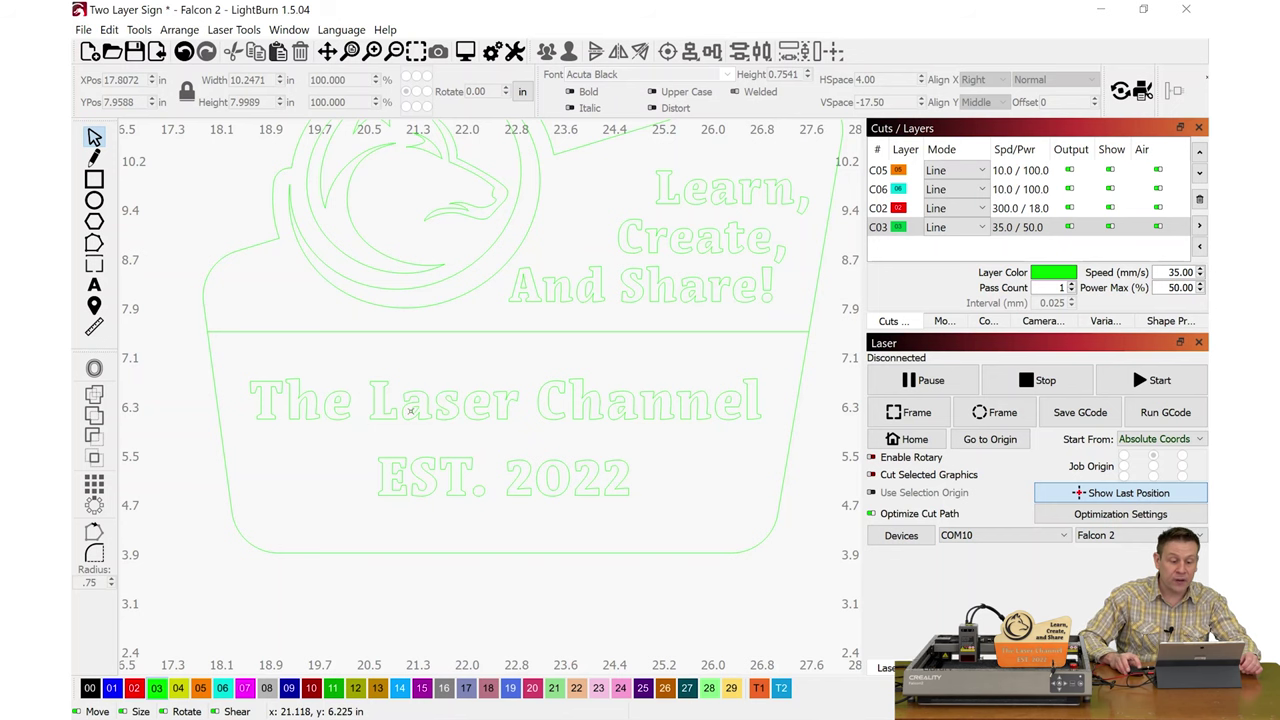
pyautogui.scroll(2, 476, 401)
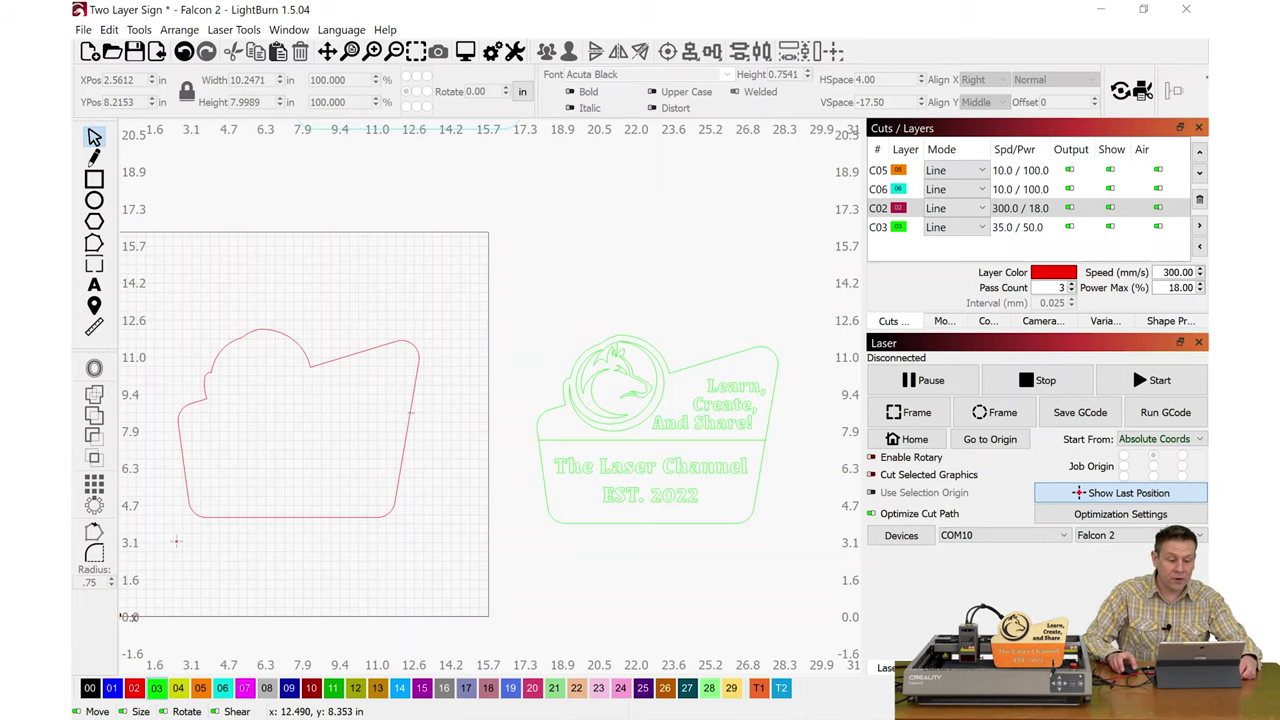
# Set the red C02 base layer's speed to 10 and max power to 100.
pyautogui.click(412, 390)
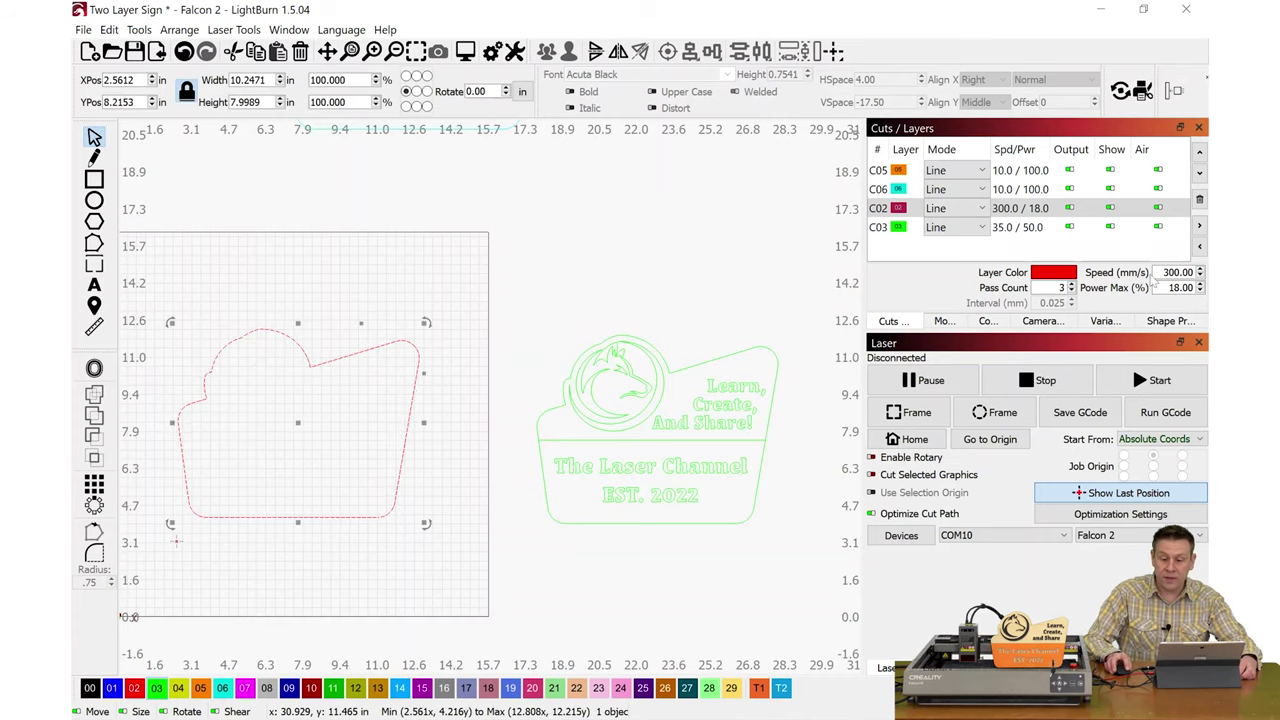
pyautogui.write('10')
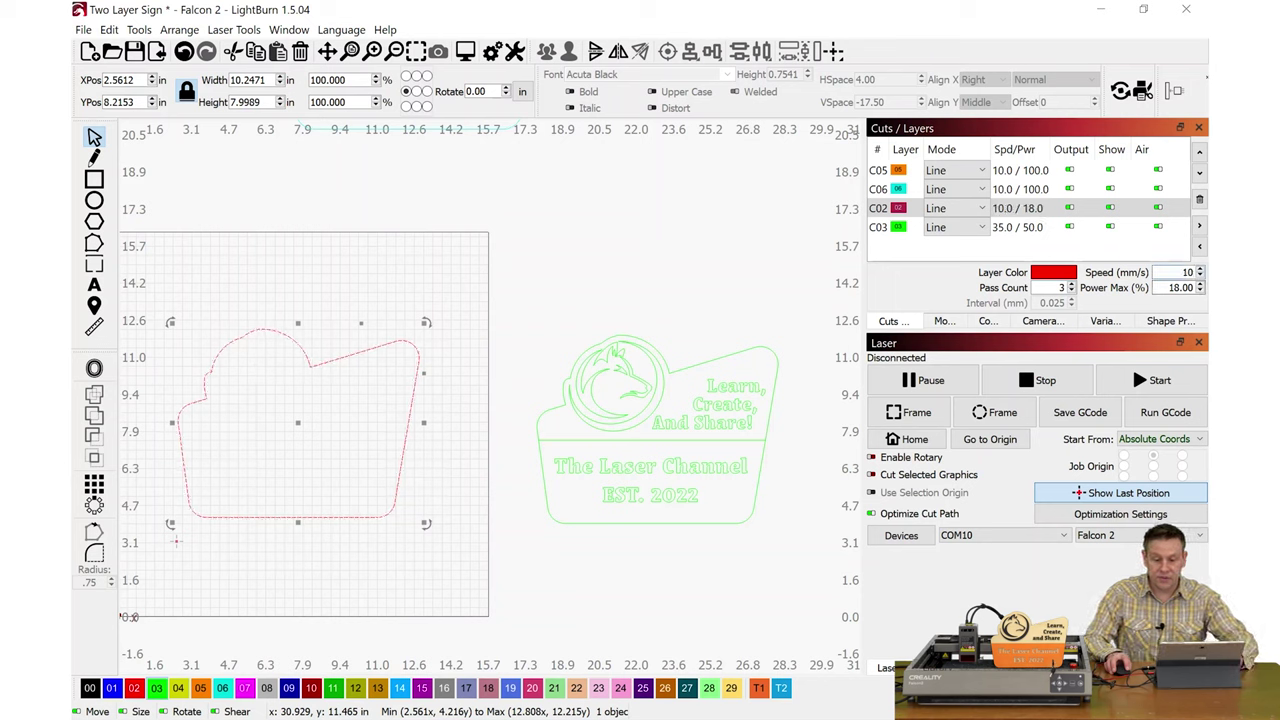
pyautogui.press('Tab')
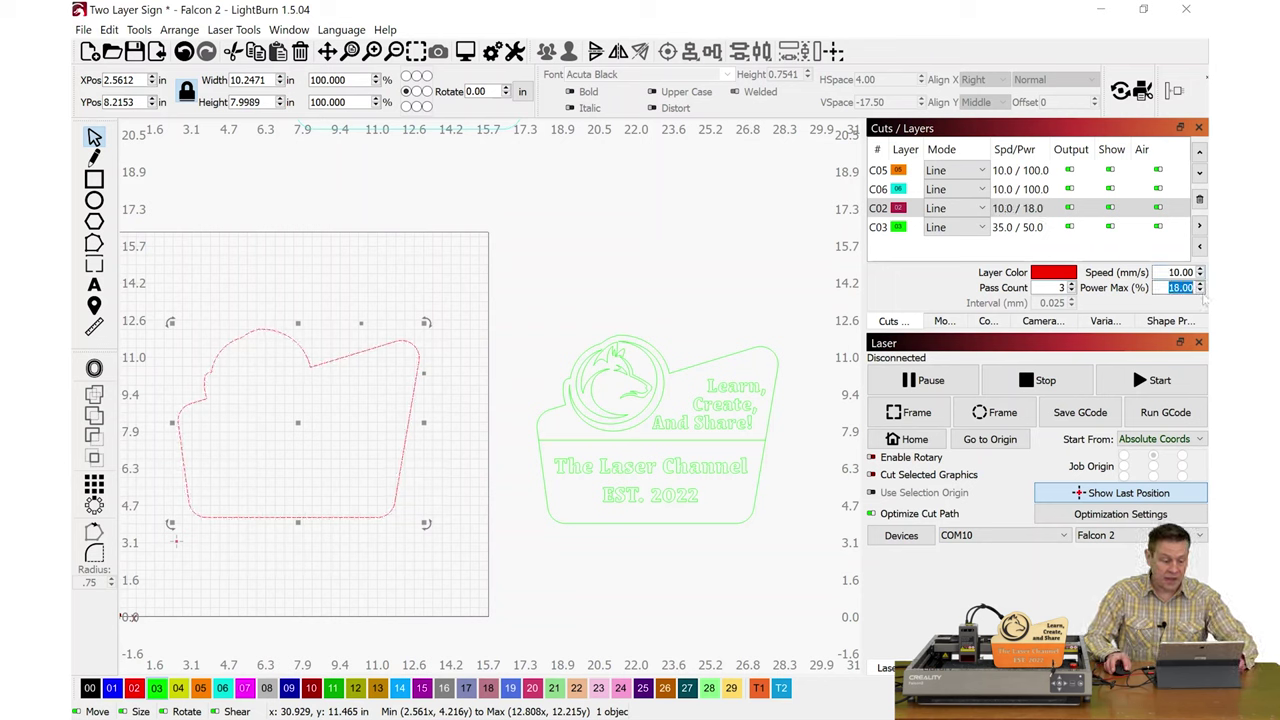
pyautogui.write('1')
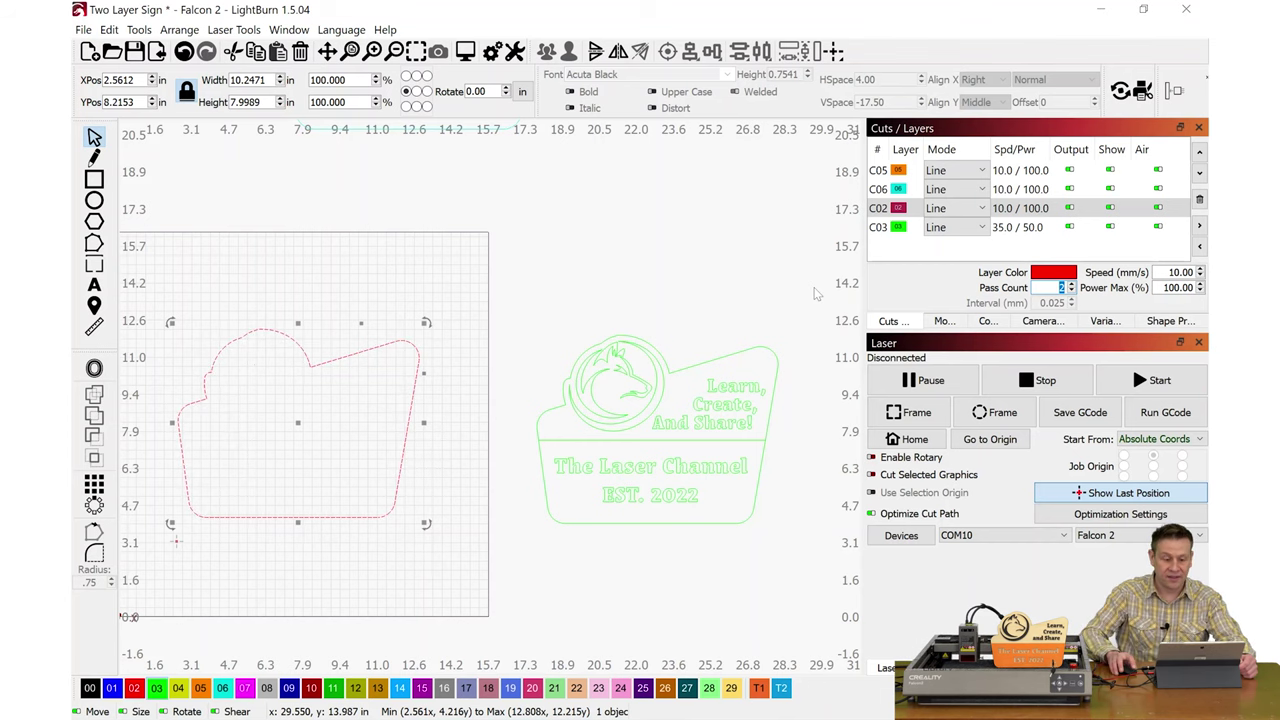
pyautogui.scroll(1, 772, 437)
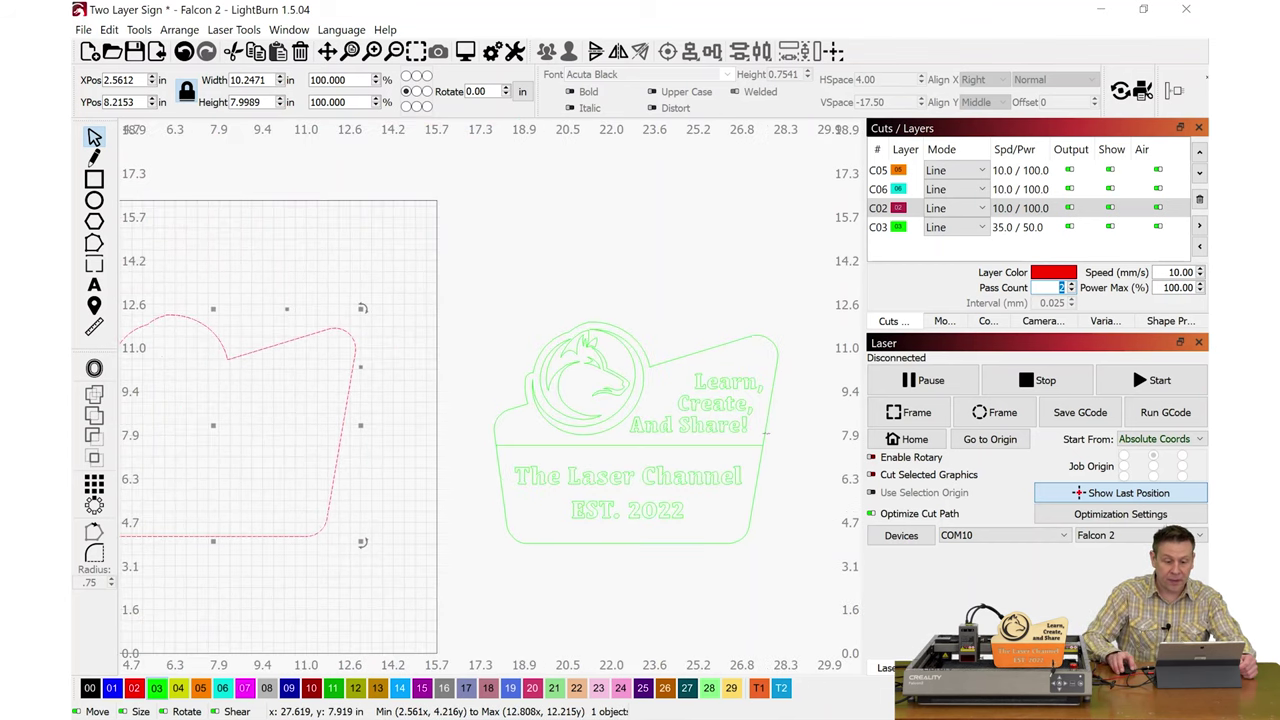
pyautogui.click(766, 433)
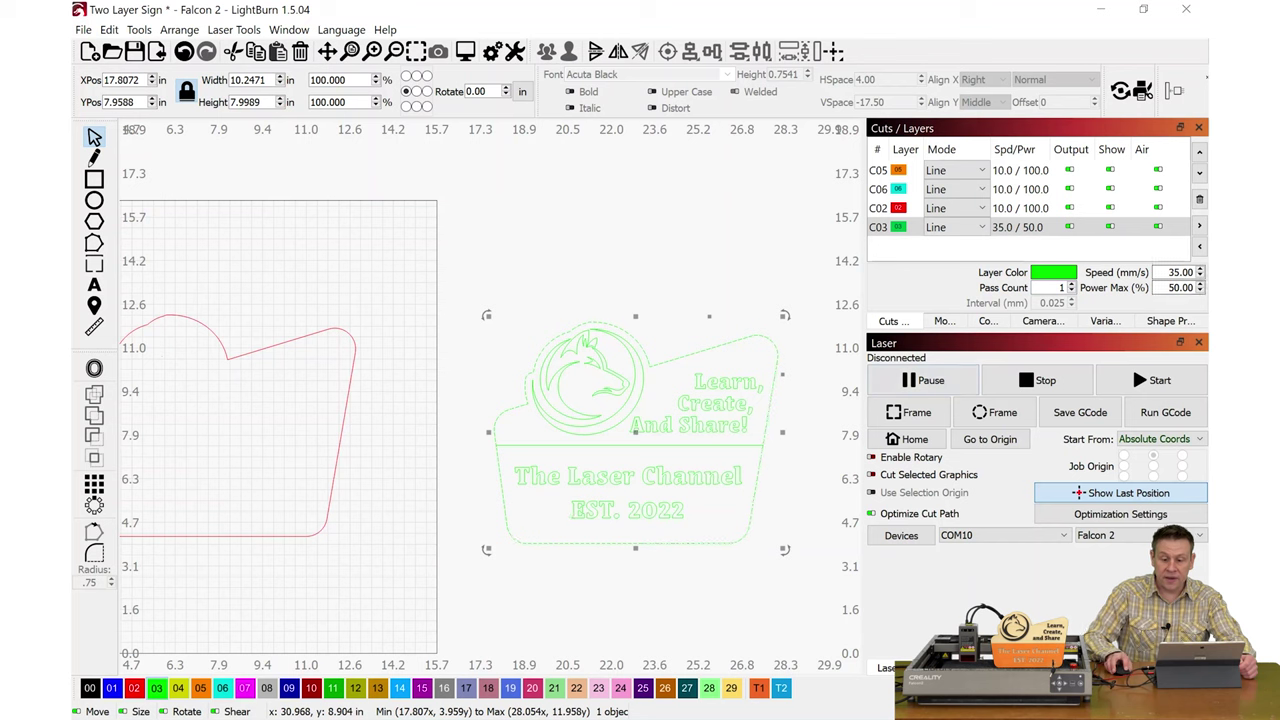
# Give the green C03 layer a speed of 10 and max power of 100.
pyautogui.doubleClick(1180, 272)
pyautogui.write('1')
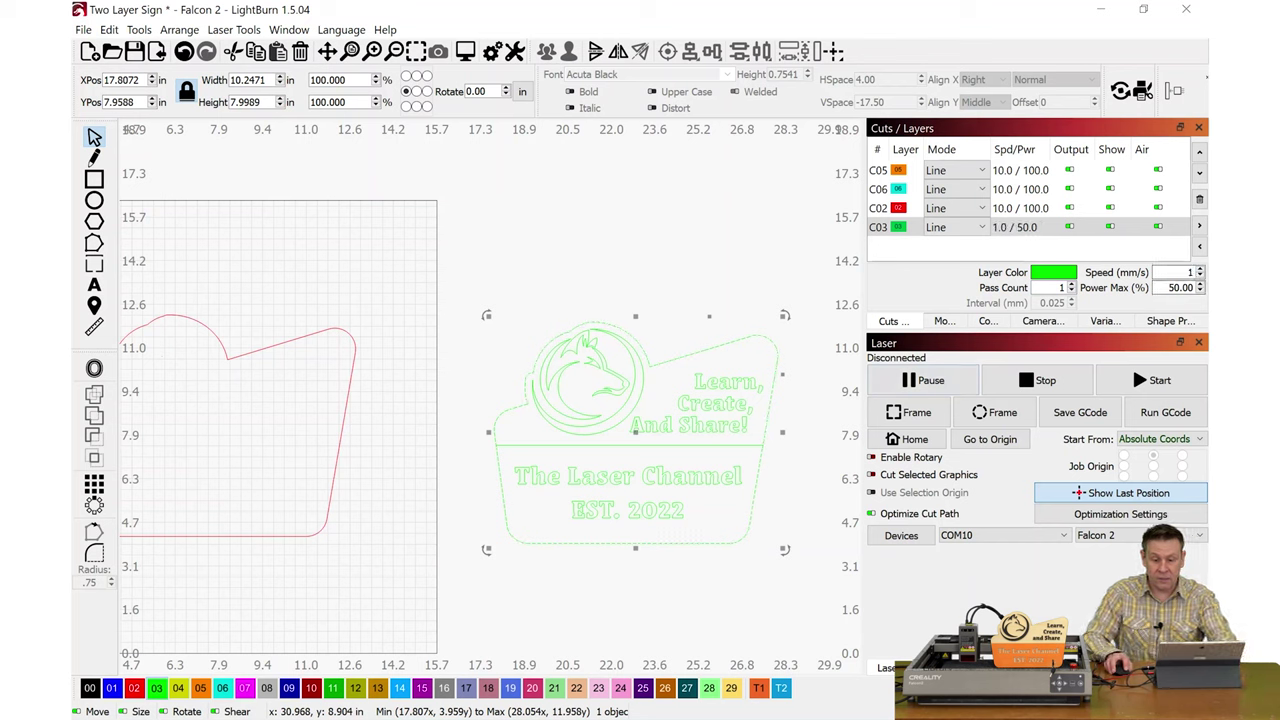
pyautogui.write('0')
pyautogui.press('Tab')
pyautogui.write('1')
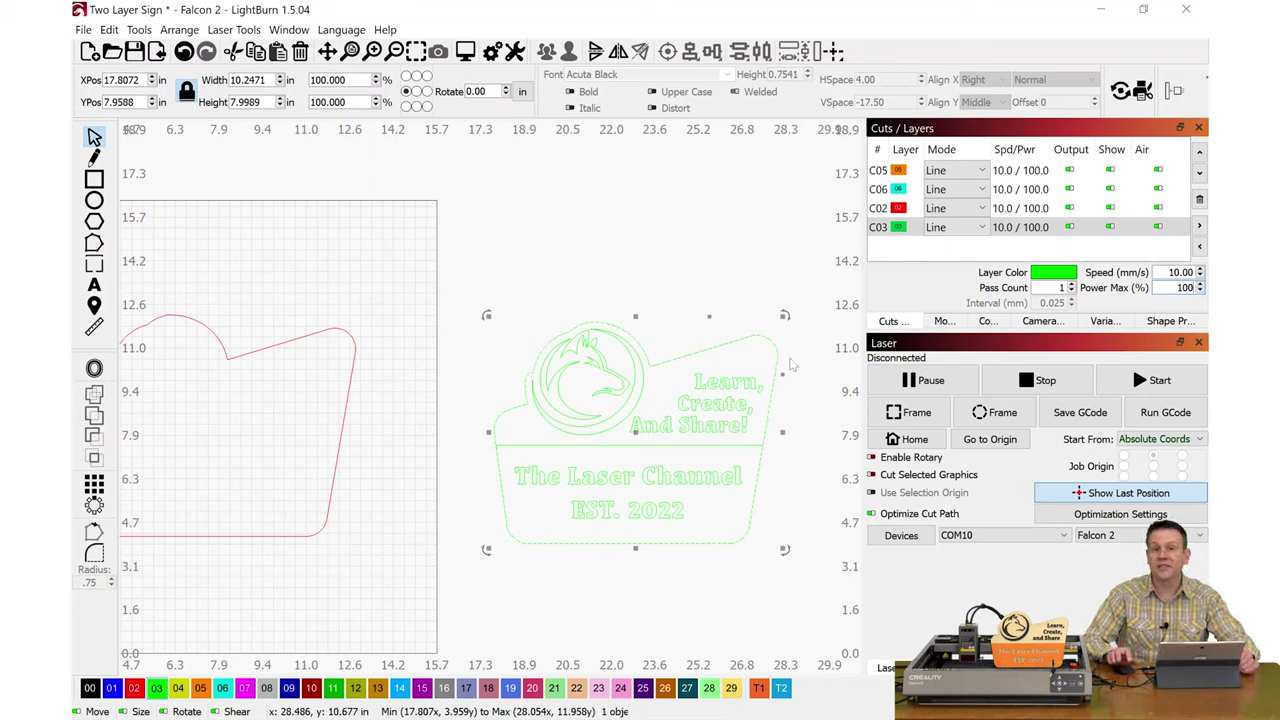
# Commit the power value, zoom out and pan up to the orange and cyan copies above the bed.
pyautogui.click(790, 365)
pyautogui.scroll(-1, 598, 418)
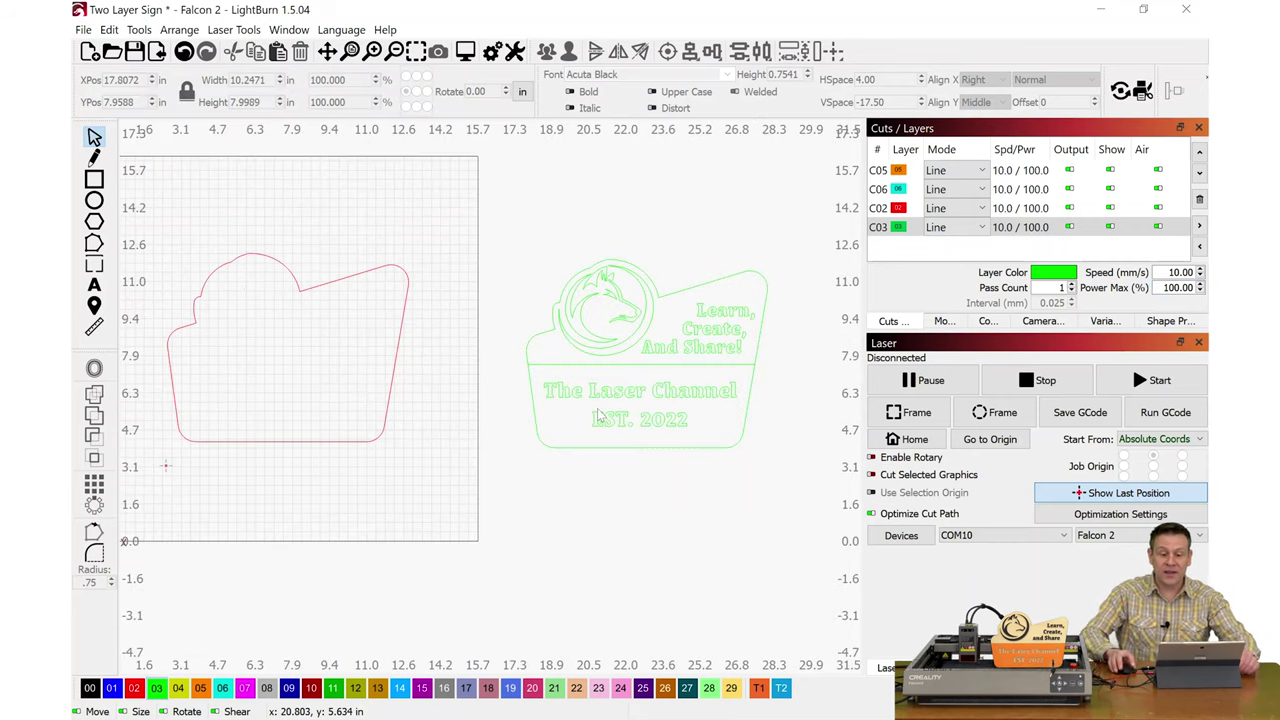
pyautogui.moveTo(880, 180); pyautogui.dragTo(884, 195)
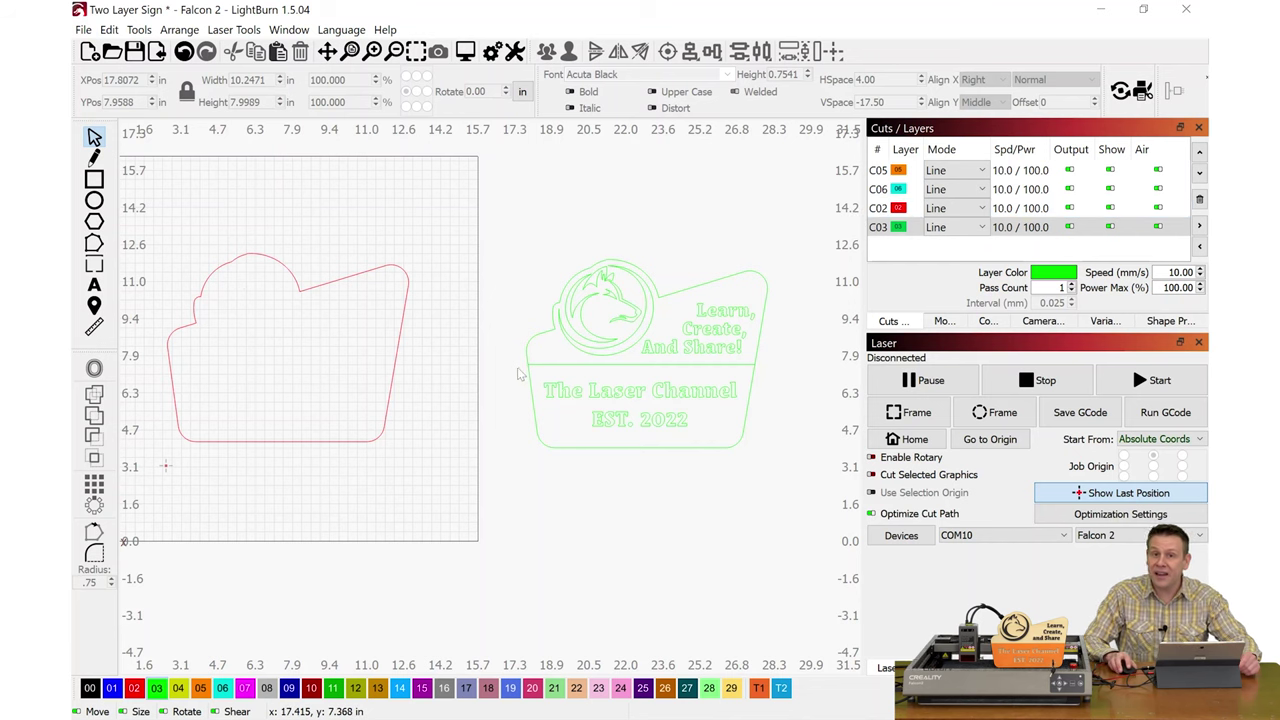
pyautogui.scroll(-2, 449, 330)
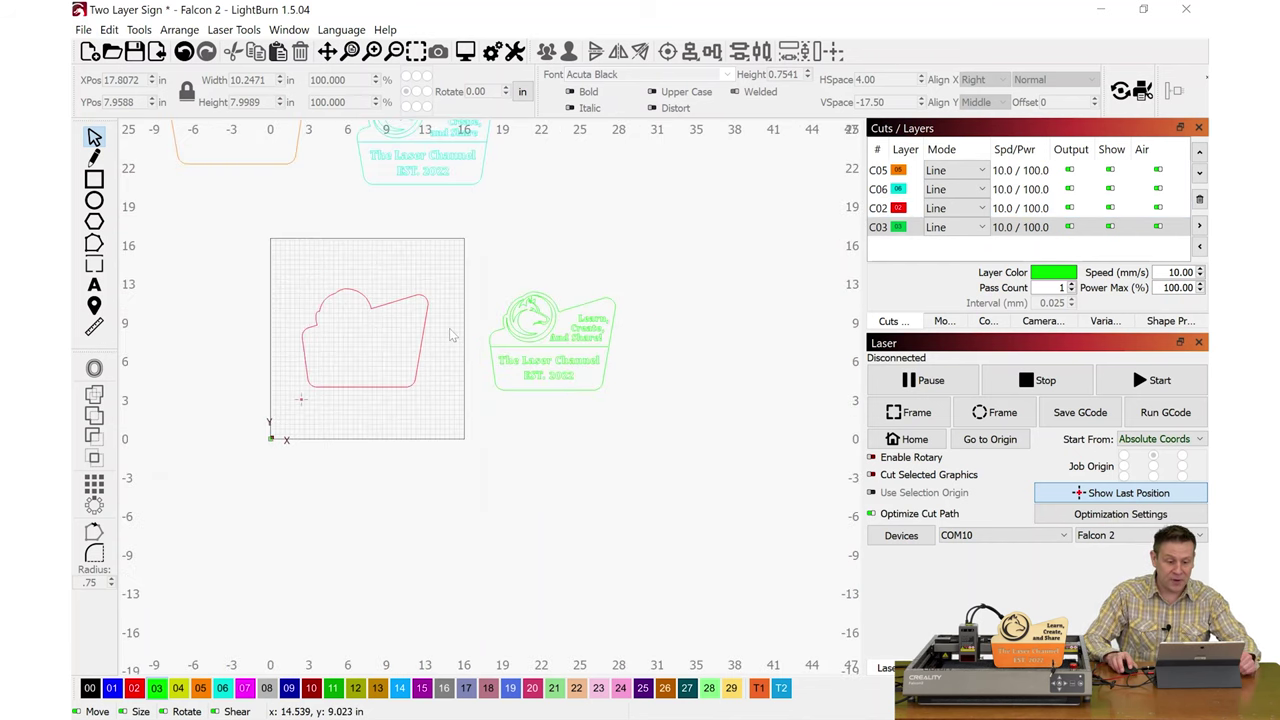
pyautogui.press('space')
pyautogui.moveTo(486, 261); pyautogui.dragTo(515, 340)
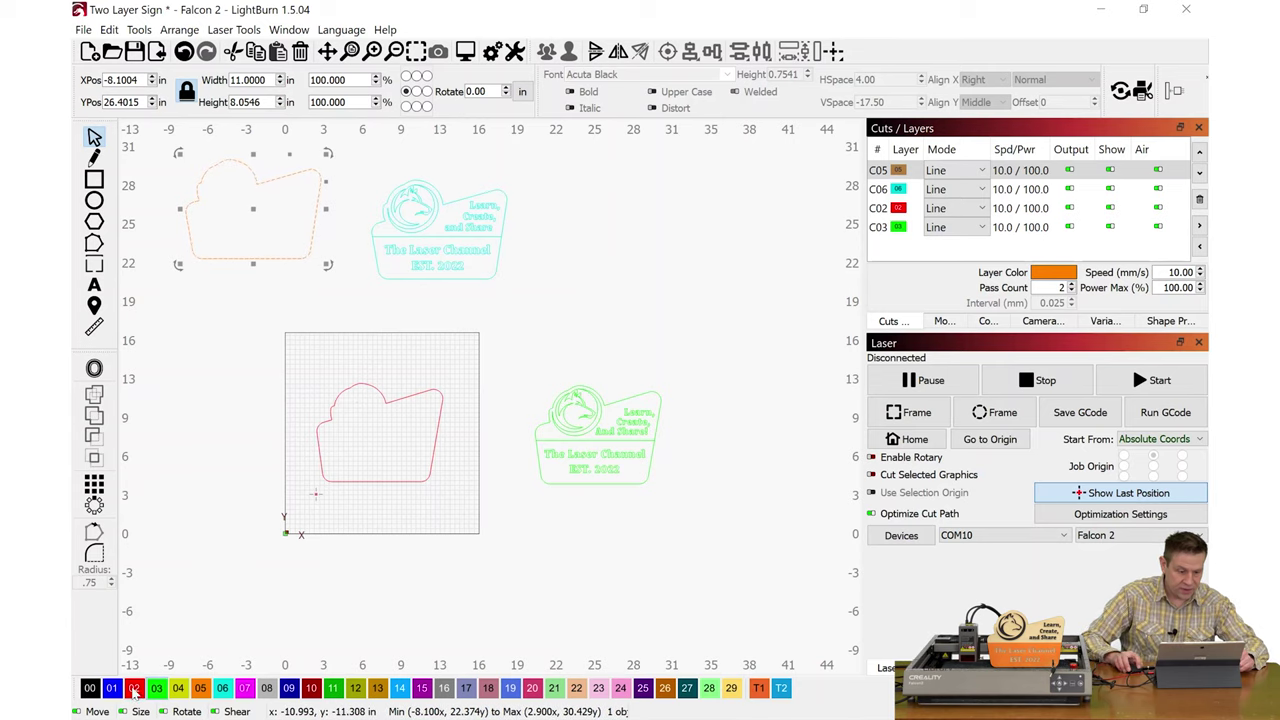
# Recolour the orange outline onto red layer C02 and the cyan sign onto green layer C03.
pyautogui.click(134, 690)
pyautogui.click(368, 178)
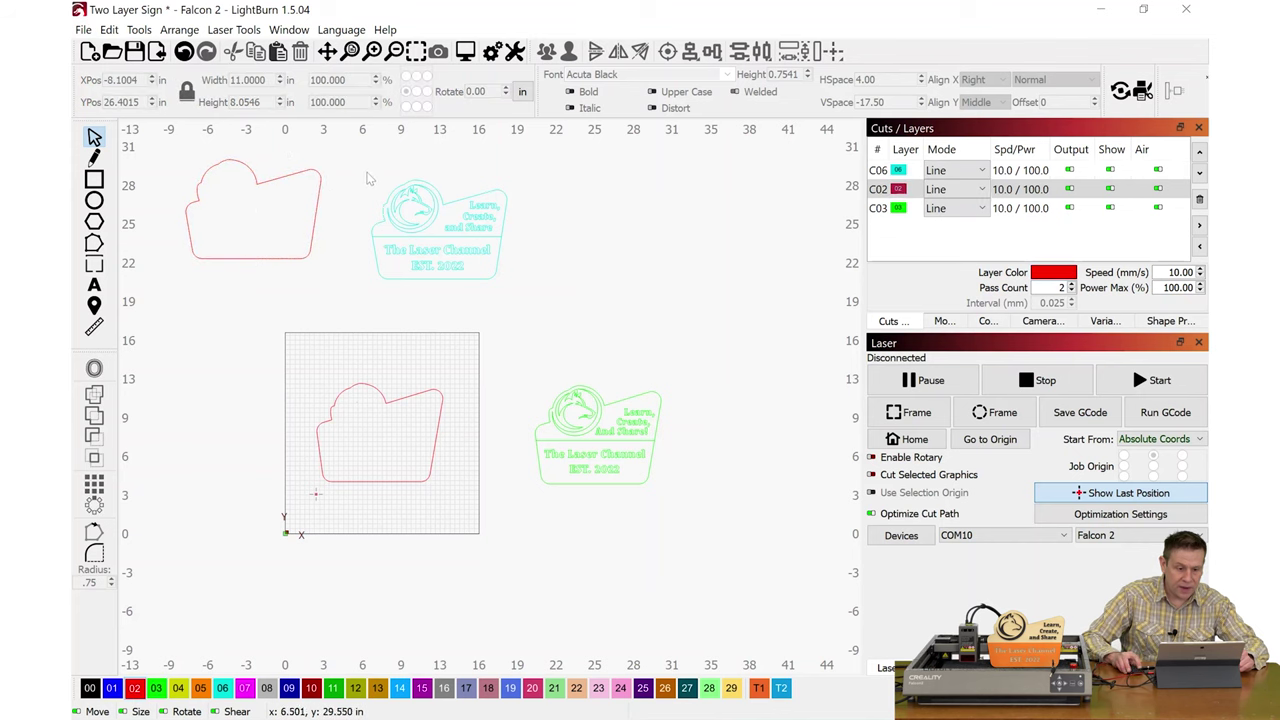
pyautogui.moveTo(376, 188); pyautogui.dragTo(528, 312)
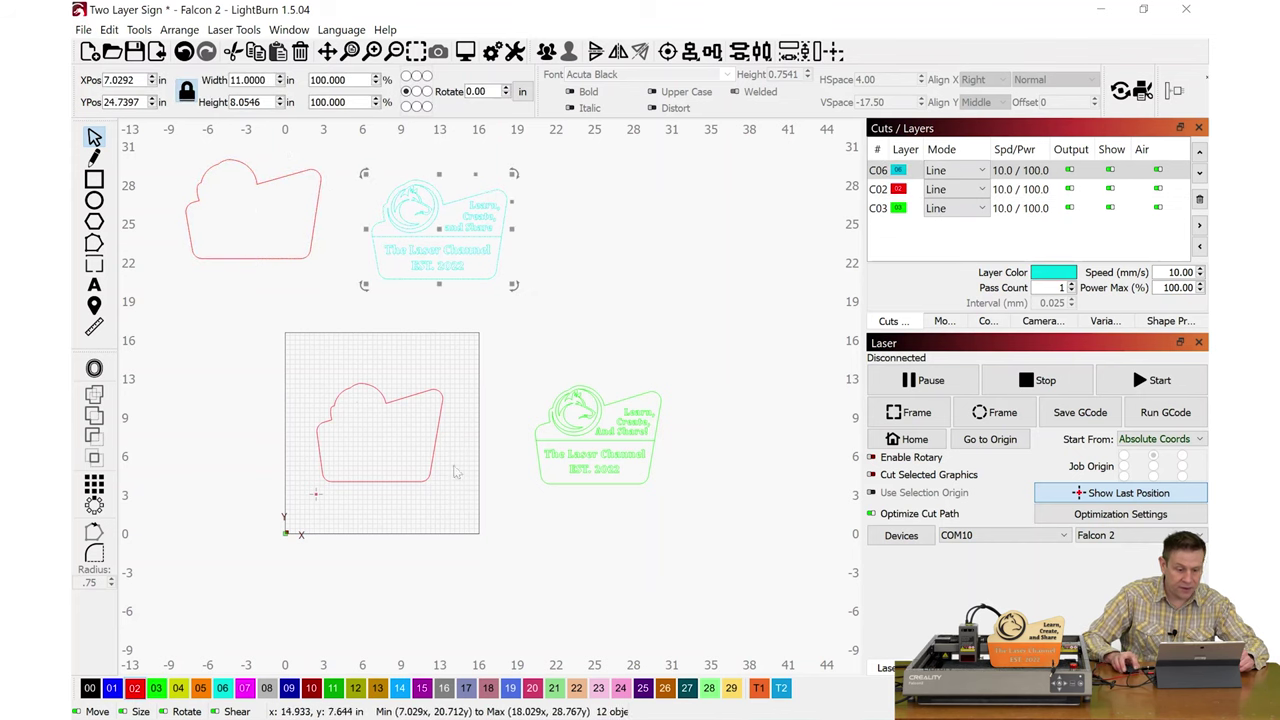
pyautogui.click(156, 690)
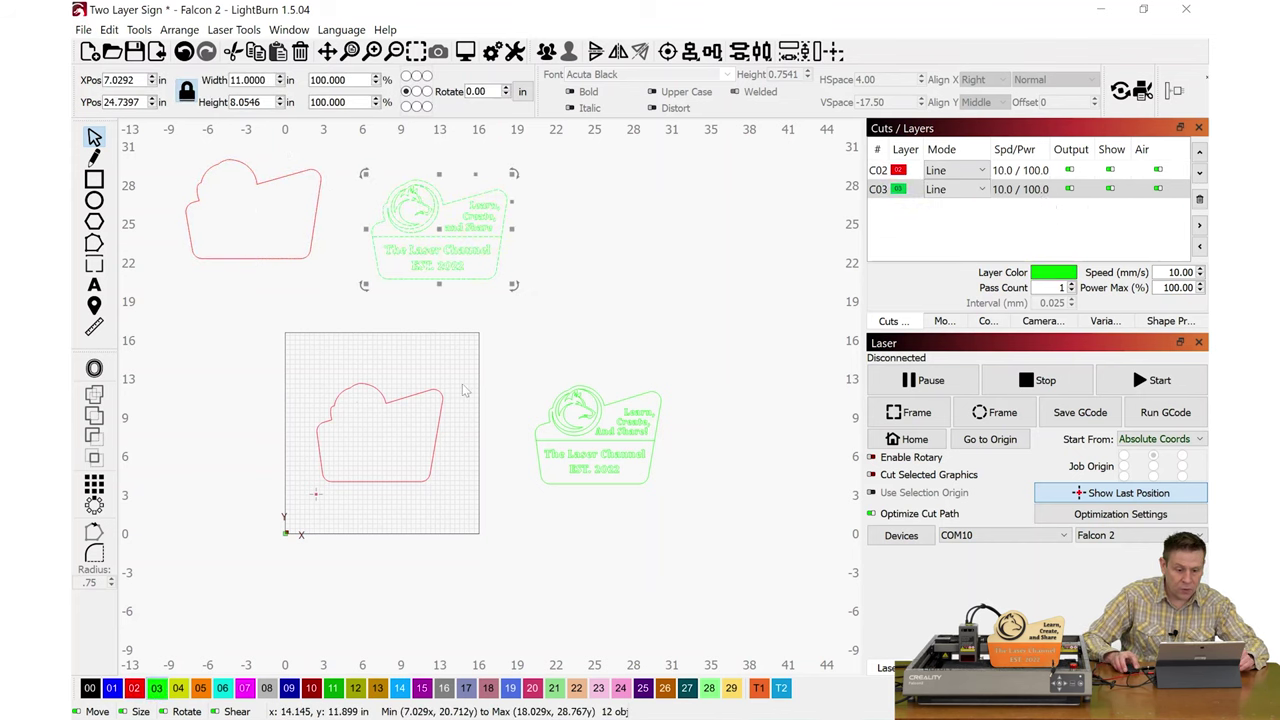
# Delete the old red outline and green sign, then move the recoloured pair onto the bed.
pyautogui.moveTo(270, 352); pyautogui.dragTo(686, 541)
pyautogui.press('Delete')
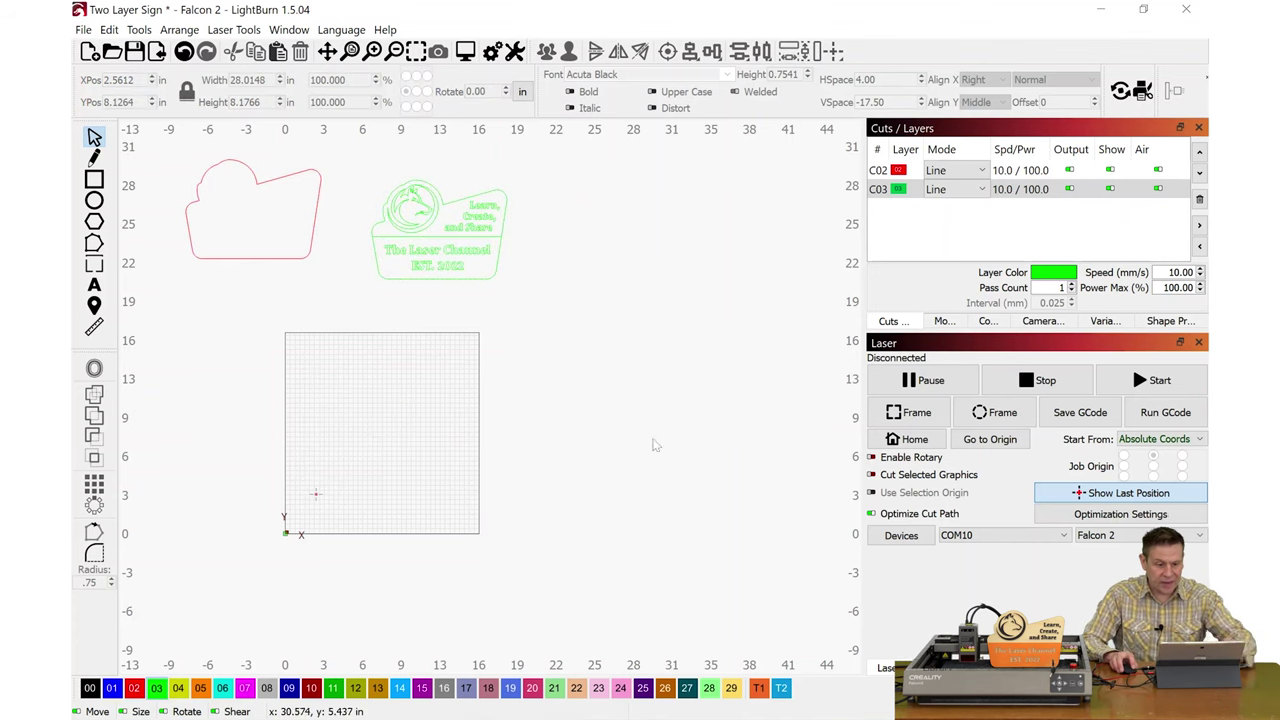
pyautogui.moveTo(591, 337); pyautogui.dragTo(186, 168)
pyautogui.moveTo(518, 233); pyautogui.dragTo(648, 453)
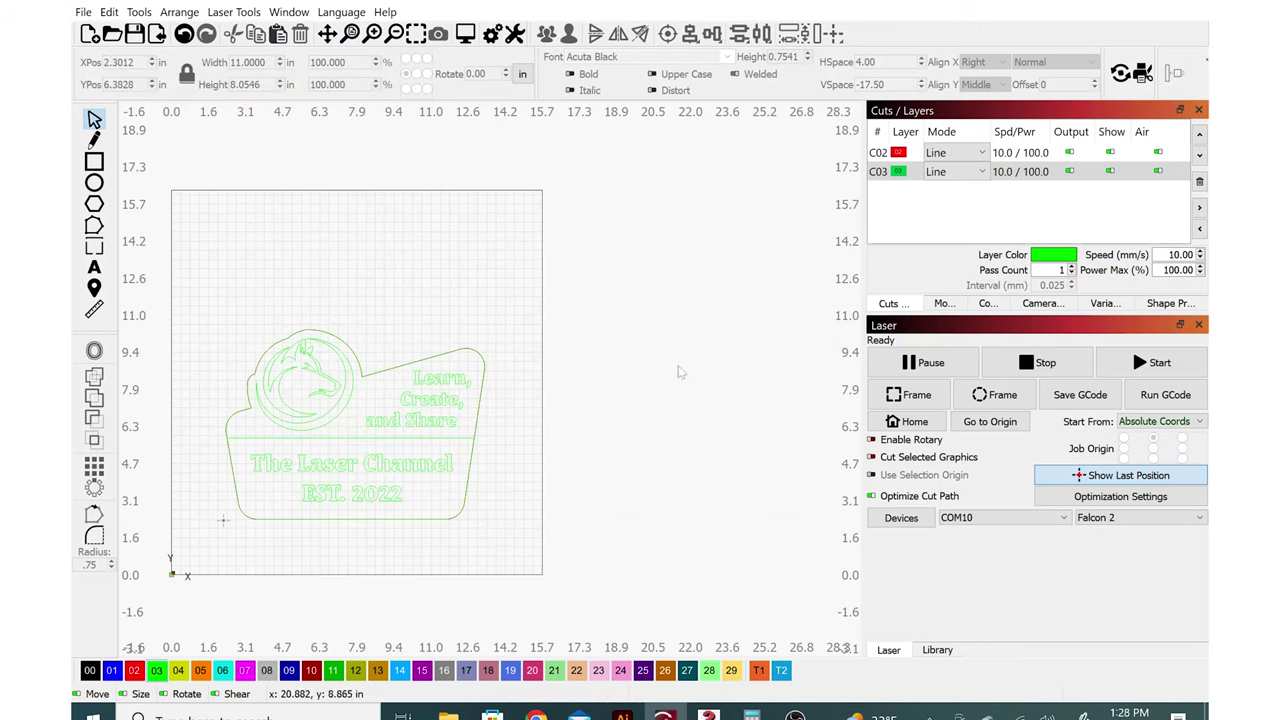
pyautogui.click(1034, 155)
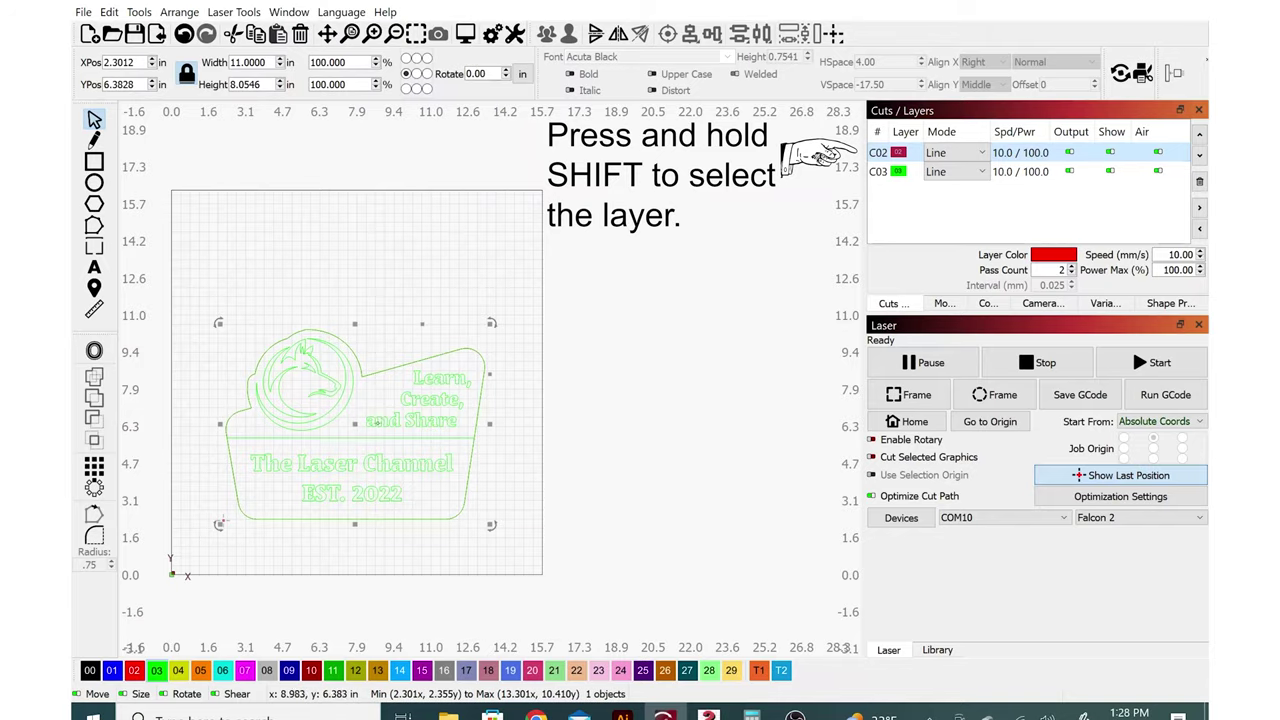
# Drop the red C02 base outline to the right of the green sign design.
pyautogui.click(360, 428)
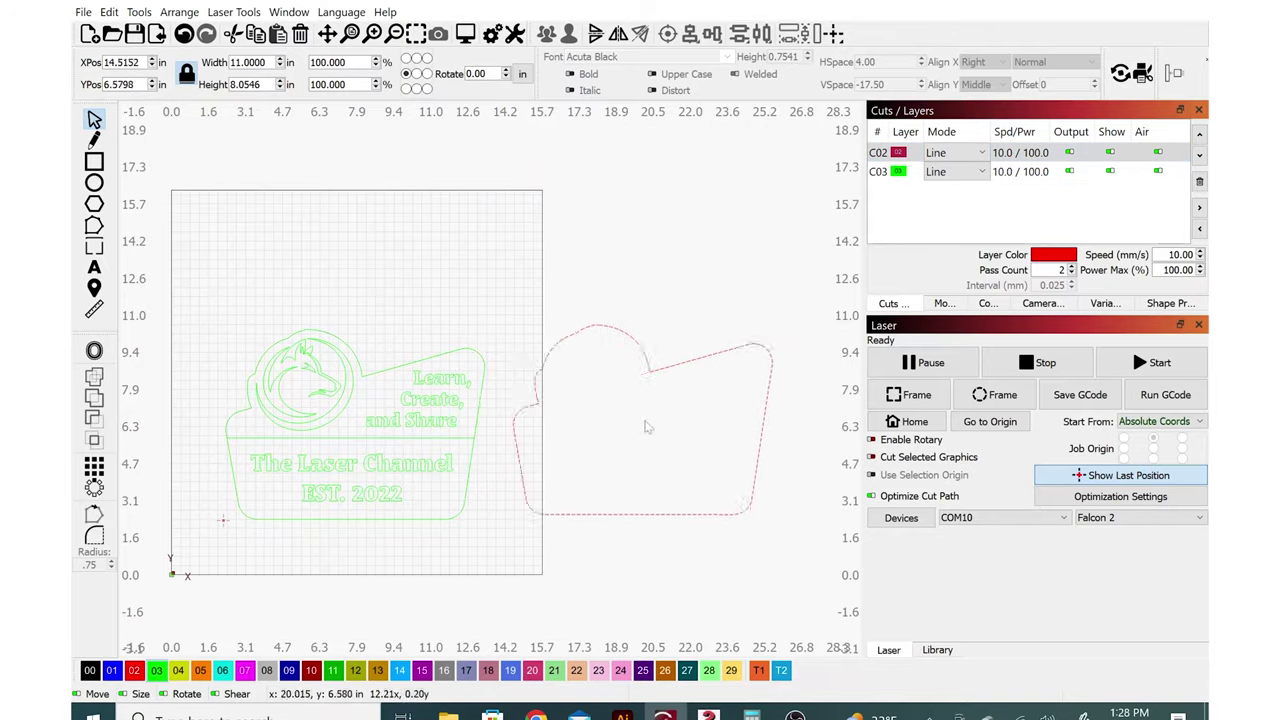